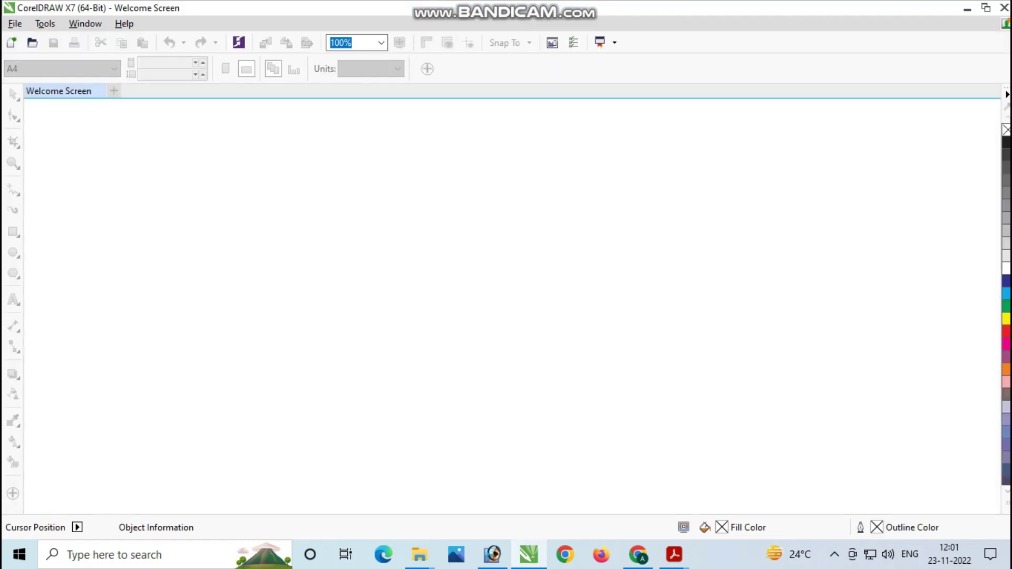
# - Create a new one-page A4 portrait document, 210 x 297 mm, in CMYK at 300 dpi
pyautogui.click(14, 24)
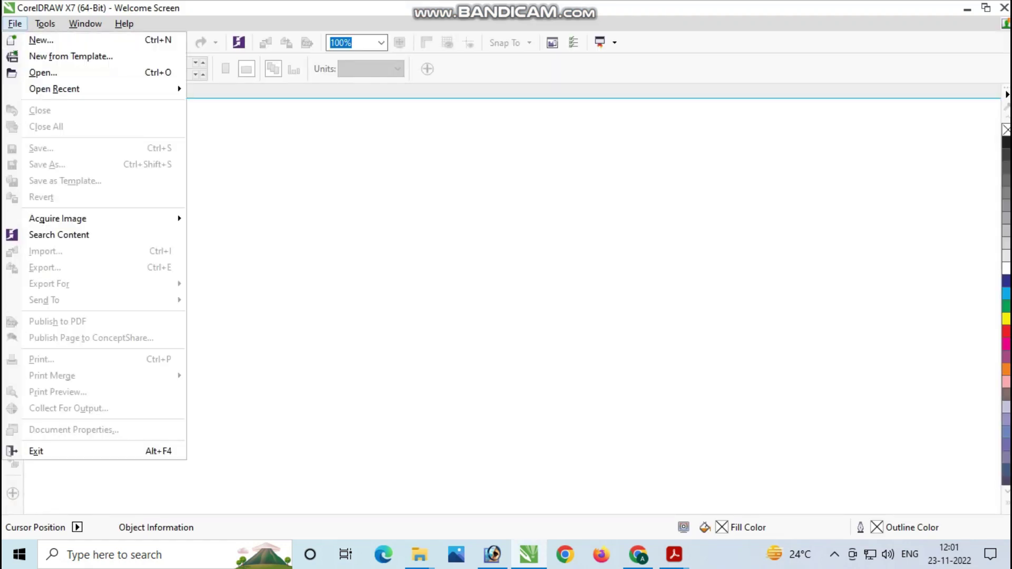
pyautogui.click(41, 40)
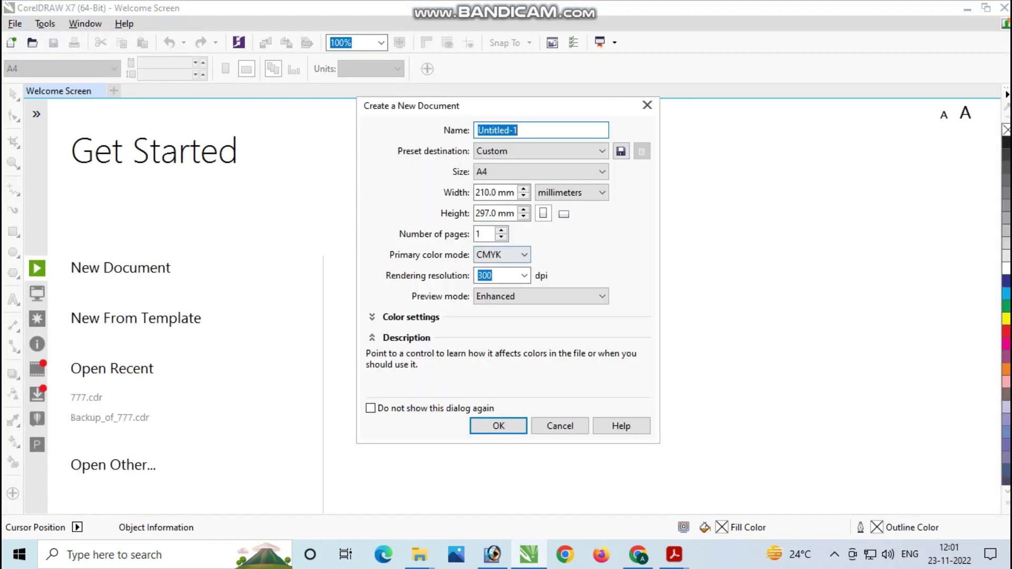
pyautogui.click(498, 426)
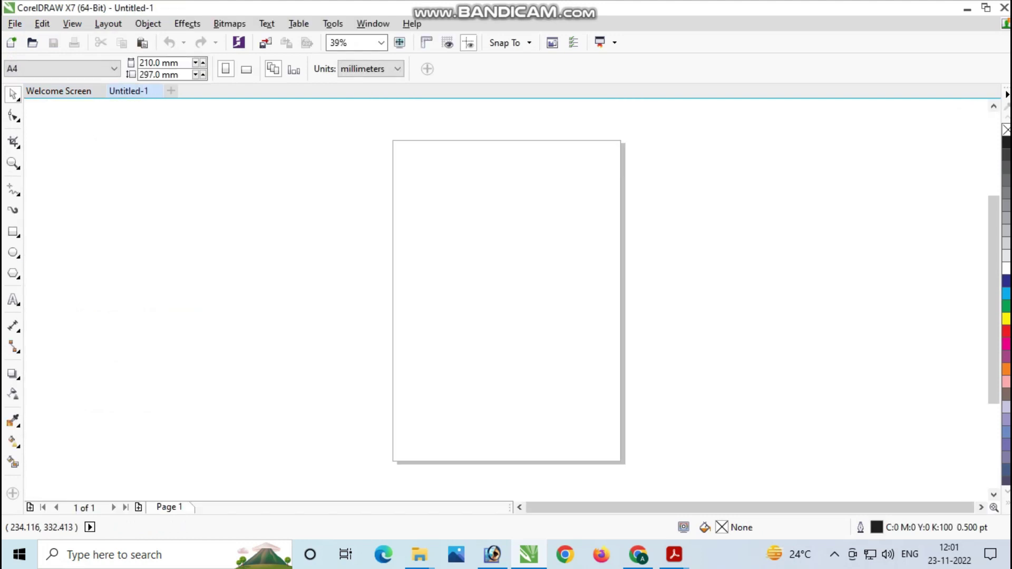
# - Draw a circle about 101.6 mm in diameter in the middle of the page
pyautogui.click(13, 253)
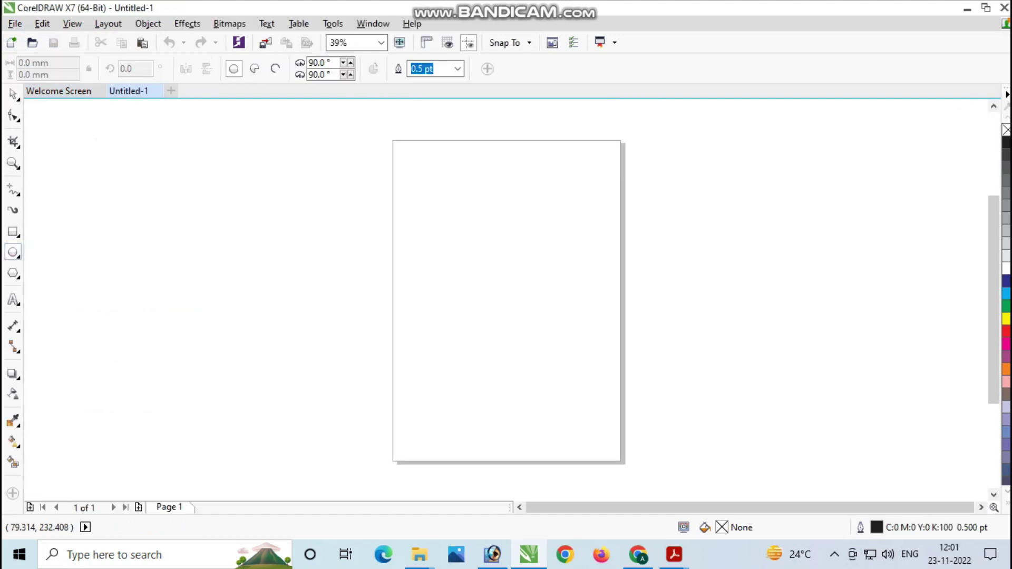
pyautogui.scroll(2, 479, 209)
pyautogui.scroll(-2, 478, 210)
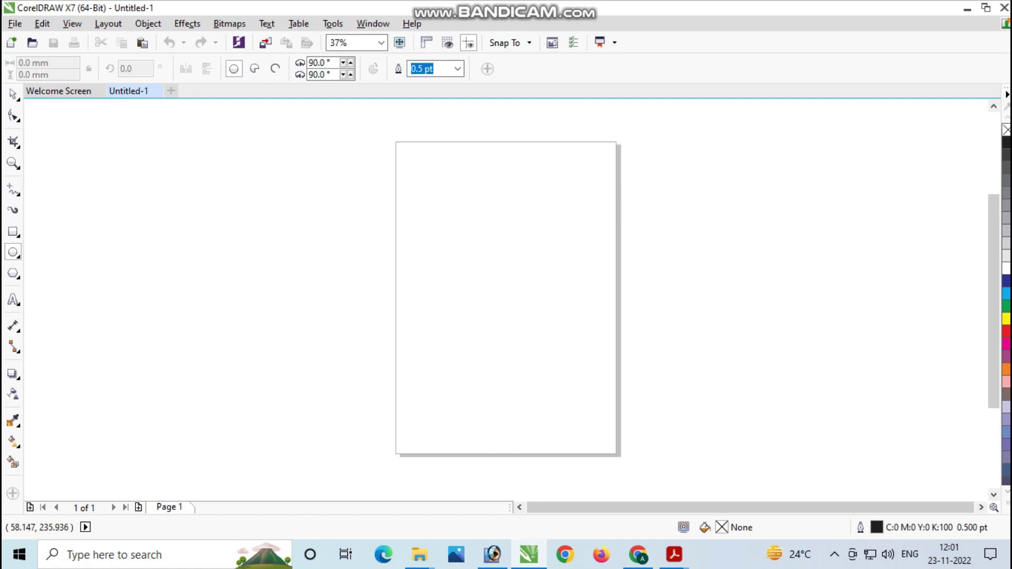
pyautogui.moveTo(456, 214)
pyautogui.mouseDown()
pyautogui.moveTo(482, 257)
pyautogui.moveTo(563, 321)
pyautogui.mouseUp()
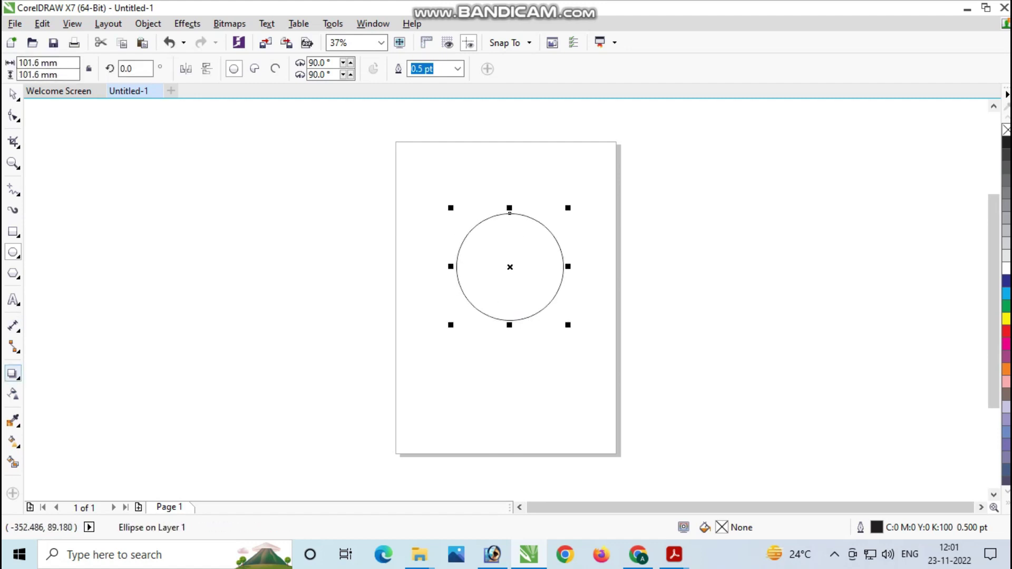
# - Add a one-step inner contour to the circle with an offset of about 11.3 mm to form a ring
pyautogui.click(17, 377)
pyautogui.click(63, 389)
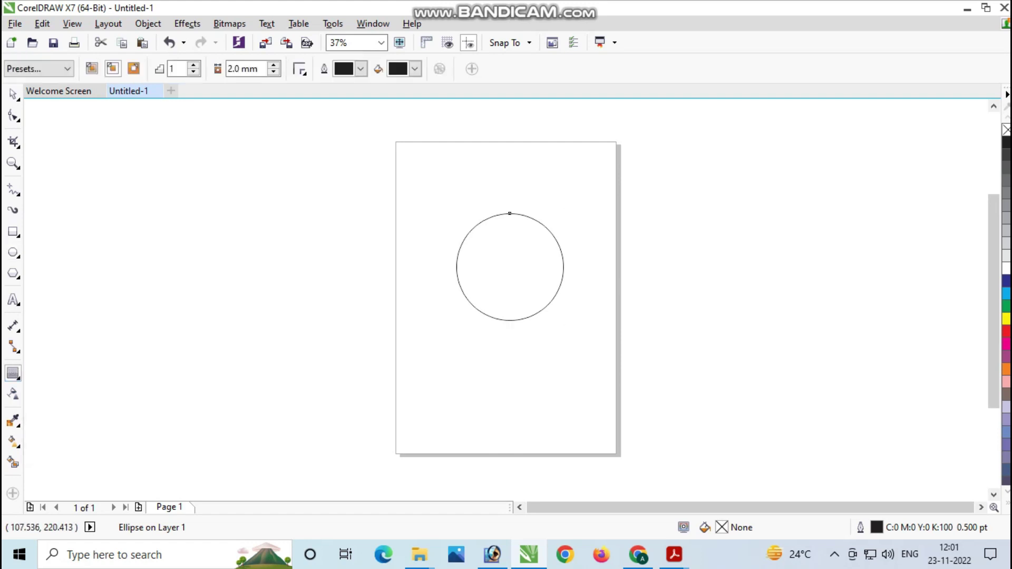
pyautogui.moveTo(510, 213); pyautogui.dragTo(509, 225)
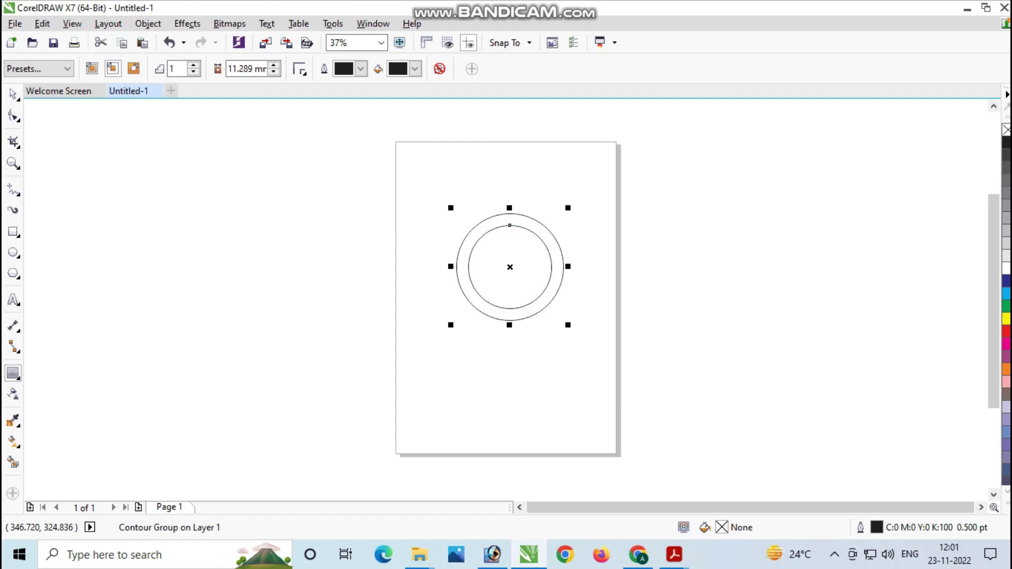
# - Duplicate the ring to the left by half its width and enlarge the copy from its centre to about 125 mm across
pyautogui.scroll(2, 535, 239)
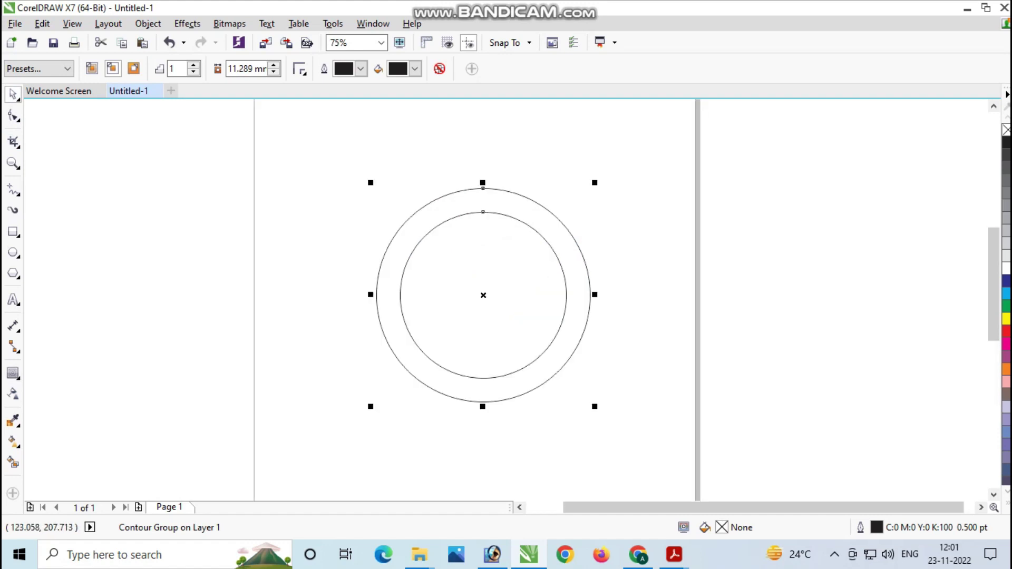
pyautogui.moveTo(483, 294); pyautogui.dragTo(376, 295)
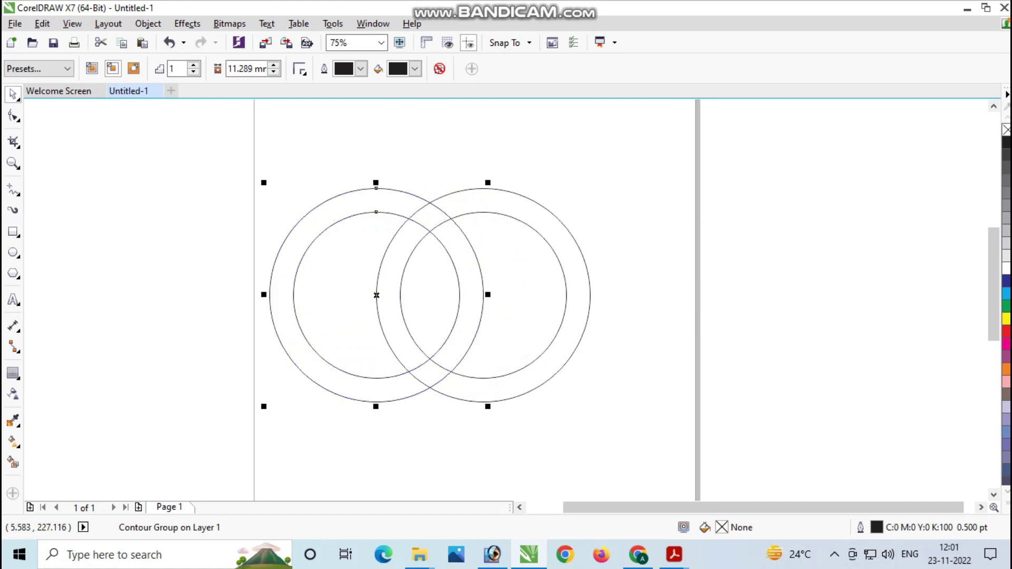
pyautogui.moveTo(264, 182); pyautogui.dragTo(226, 158)
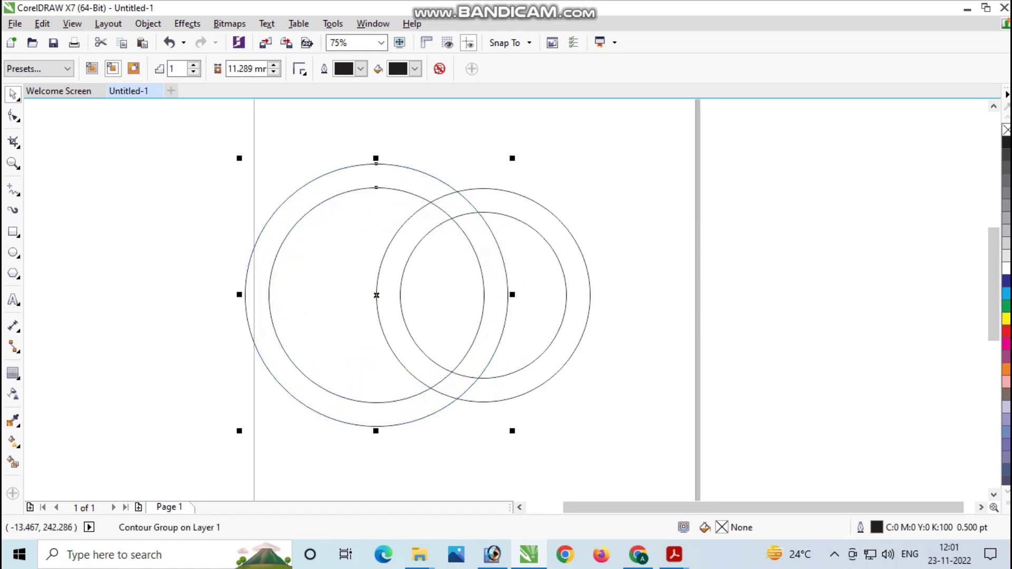
# - Place one copy of the large ring overlapping it on the right and another below, forming a trefoil of three large rings
pyautogui.moveTo(377, 295)
pyautogui.mouseDown()
pyautogui.moveTo(360, 283)
pyautogui.moveTo(533, 283)
pyautogui.mouseUp()
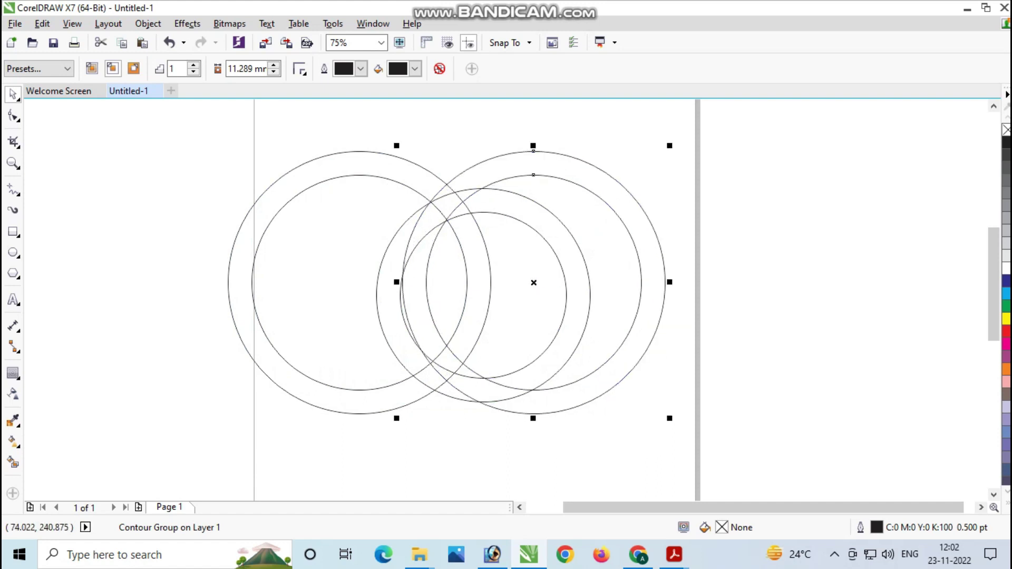
pyautogui.click(751, 289)
pyautogui.click(563, 179)
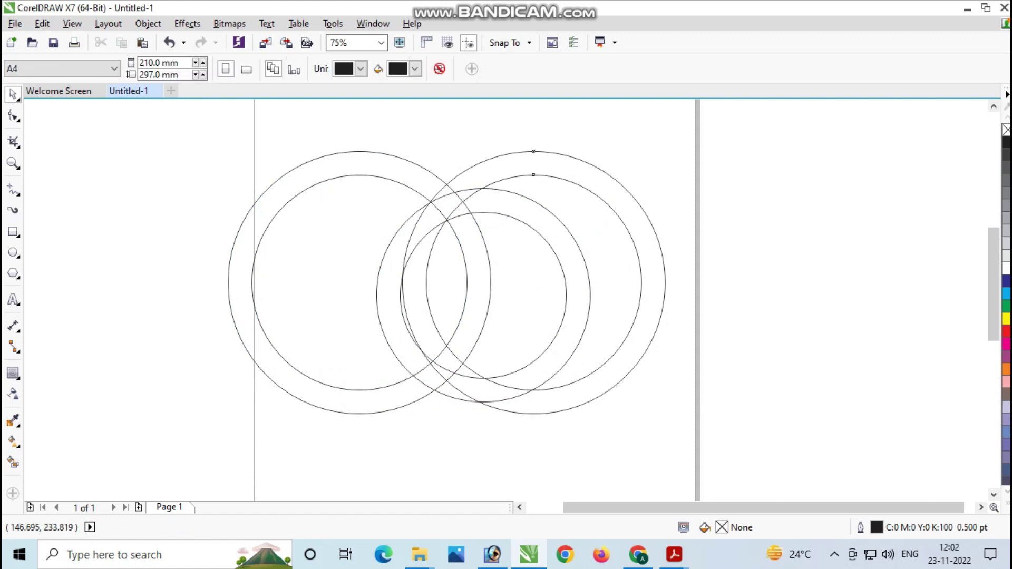
pyautogui.moveTo(534, 282)
pyautogui.mouseDown()
pyautogui.moveTo(534, 379)
pyautogui.moveTo(457, 381)
pyautogui.mouseUp()
pyautogui.rightClick(533, 376)
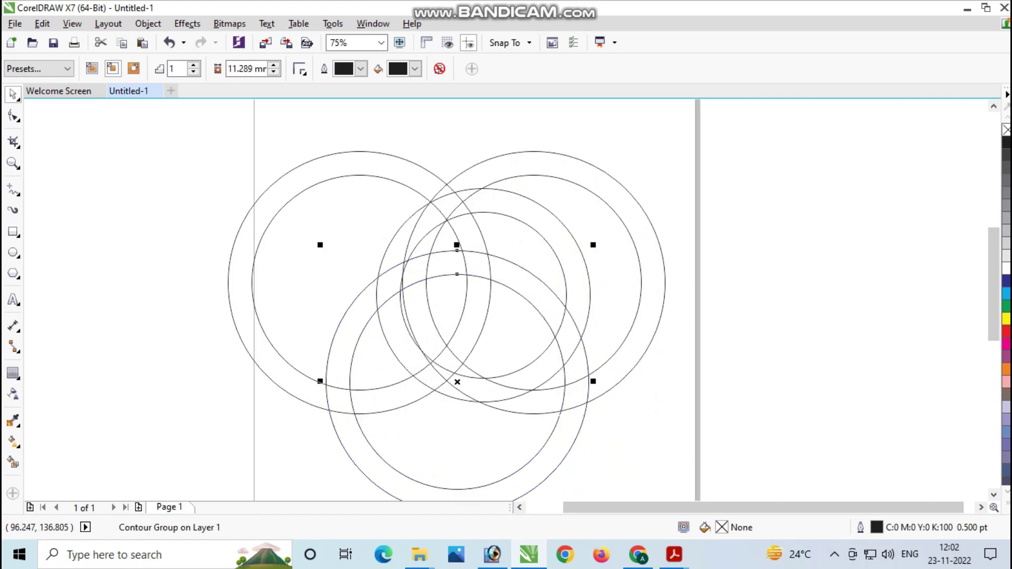
pyautogui.click(675, 276)
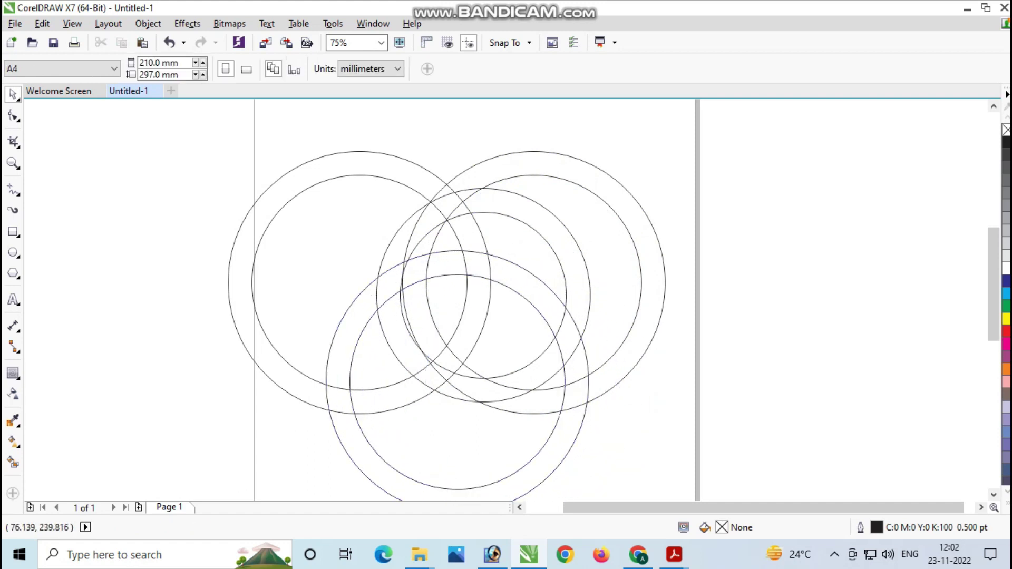
# - Move the two upper large rings up and to the right together, centring them horizontally over the small ring
pyautogui.click(413, 161)
pyautogui.keyDown('shift'); pyautogui.click(549, 150); pyautogui.keyUp('shift')
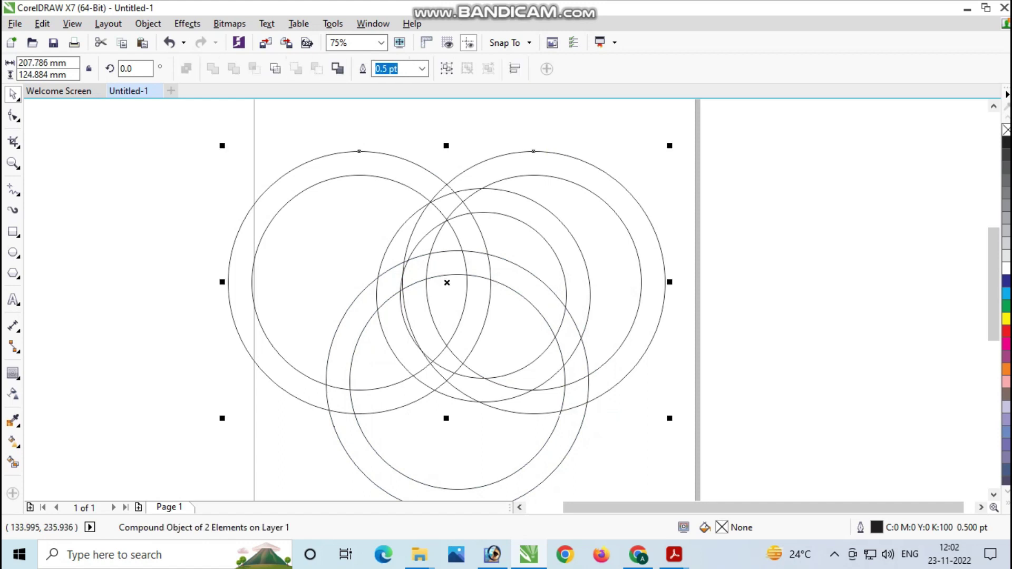
pyautogui.moveTo(445, 281); pyautogui.dragTo(489, 234)
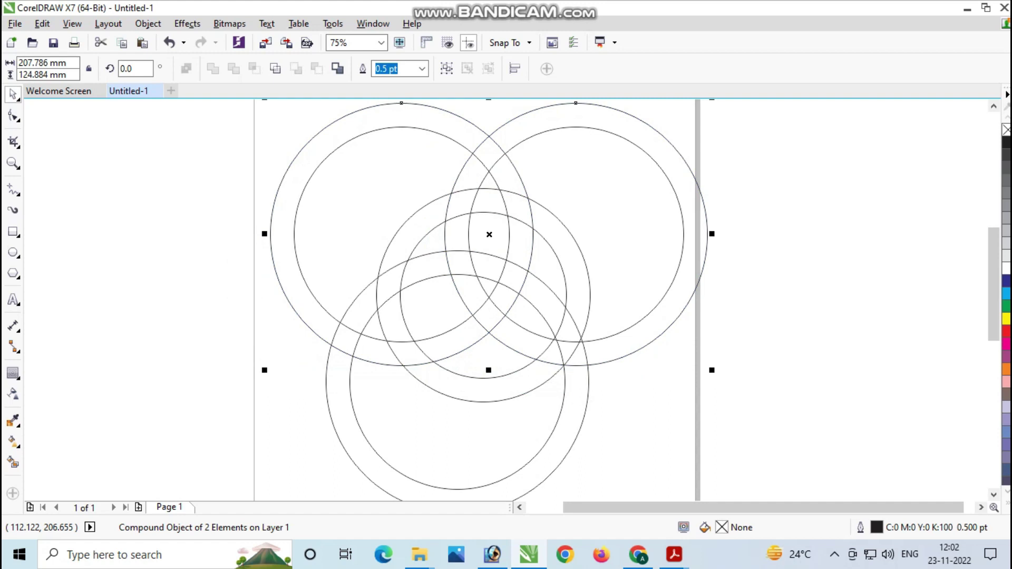
pyautogui.press('Left')
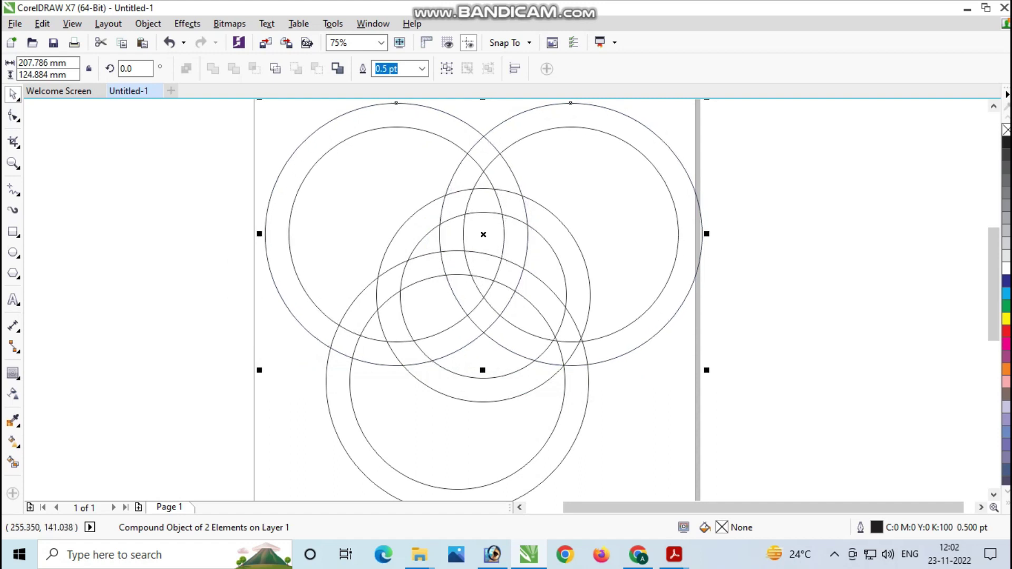
# - Move the lower large ring so it is centred horizontally beneath the two upper rings, with its top edge level with their centres
pyautogui.click(556, 433)
pyautogui.click(555, 425)
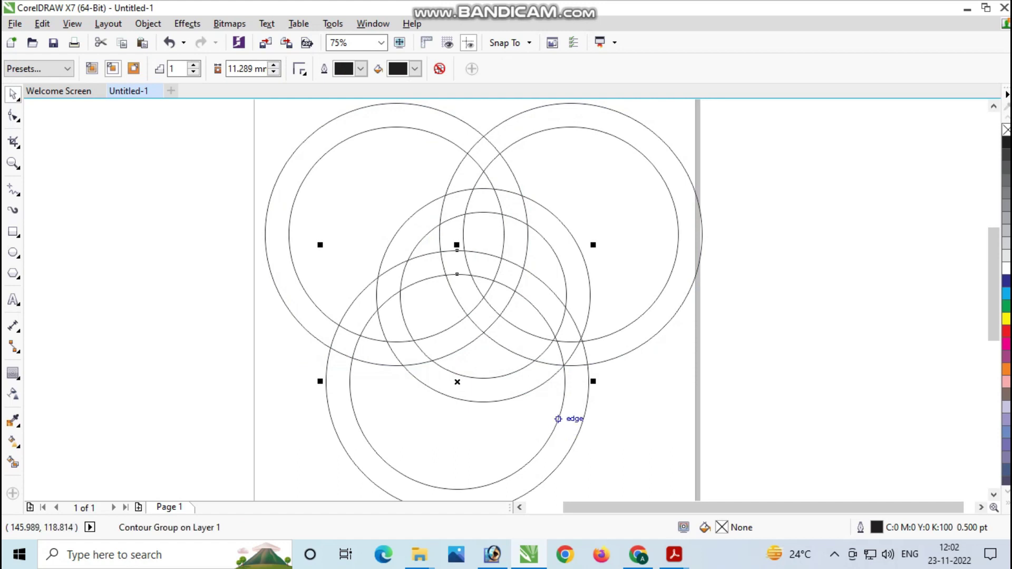
pyautogui.moveTo(457, 381); pyautogui.dragTo(482, 343)
pyautogui.moveTo(482, 235); pyautogui.dragTo(481, 235)
pyautogui.moveTo(480, 344); pyautogui.dragTo(484, 366)
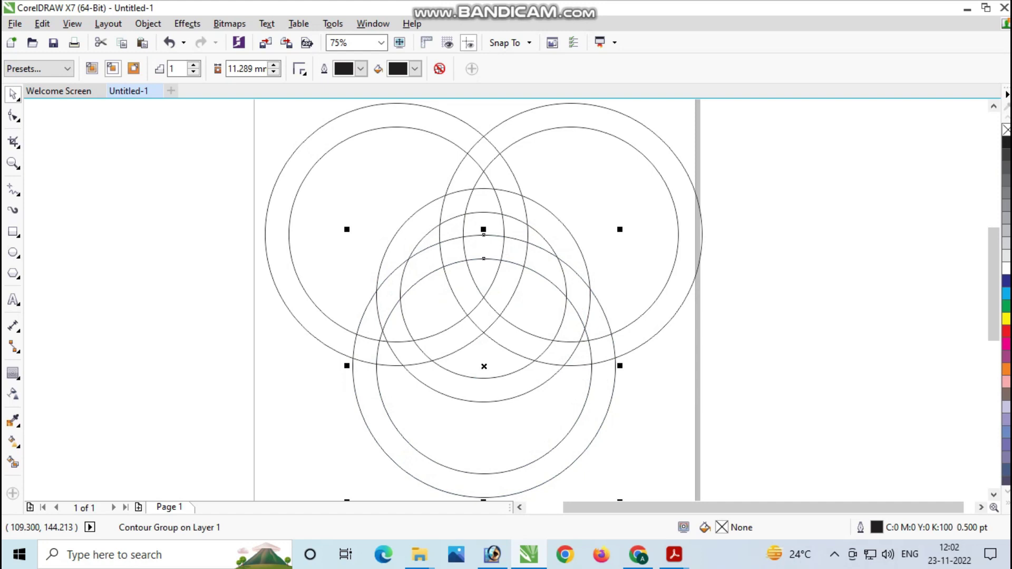
pyautogui.click(707, 319)
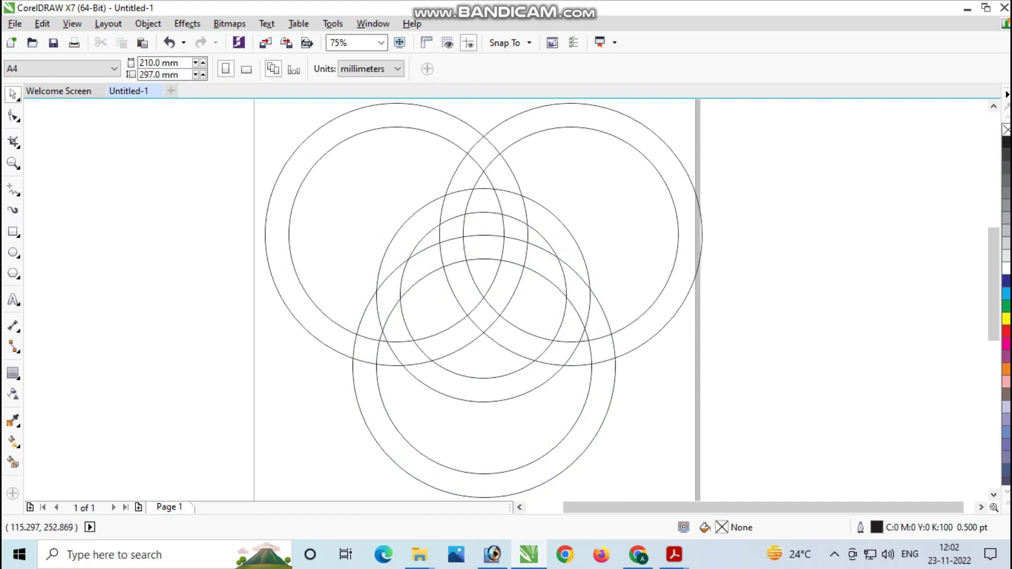
# - Nudge the small central ring up and slightly right toward the overlap of the three large rings
pyautogui.click(495, 126)
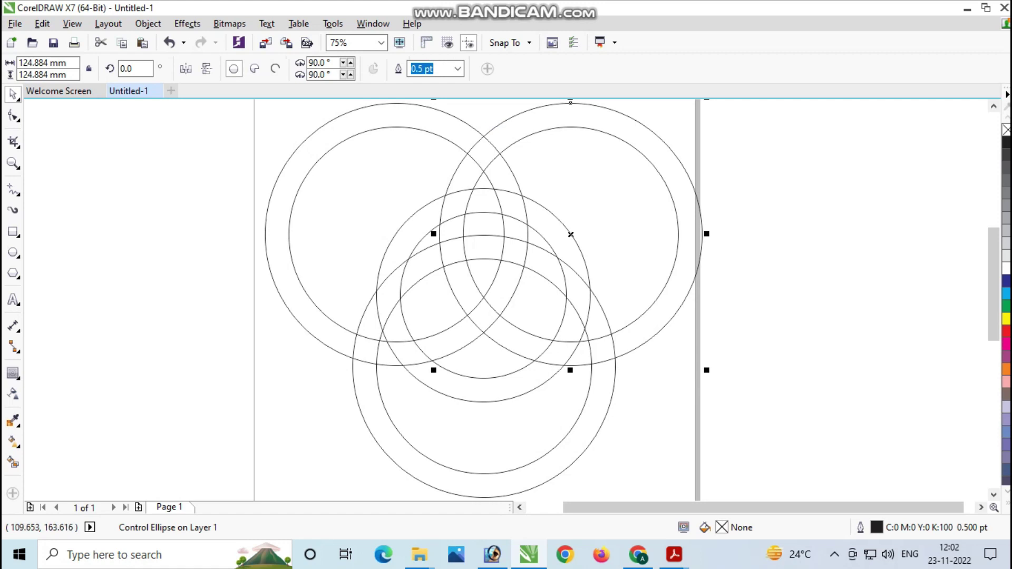
pyautogui.click(489, 385)
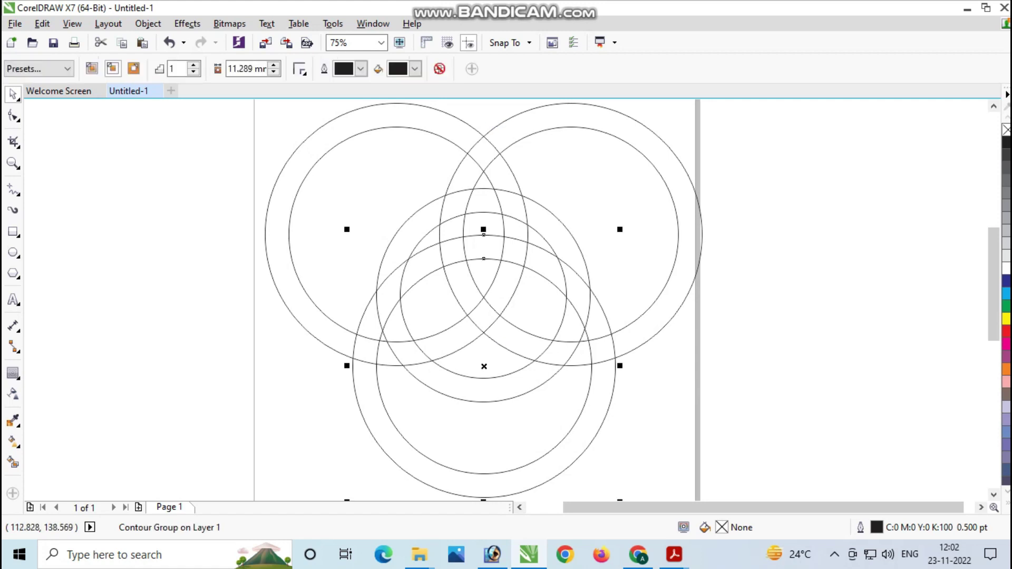
pyautogui.moveTo(198, 179); pyautogui.dragTo(624, 405)
pyautogui.press('Up')
pyautogui.press('Up')
pyautogui.press('Up')
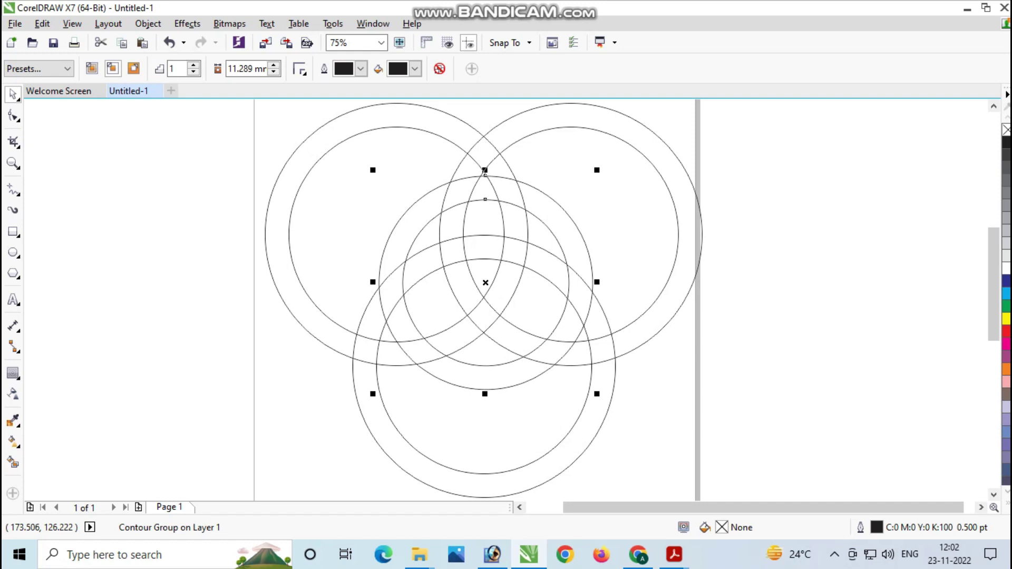
pyautogui.press('Up')
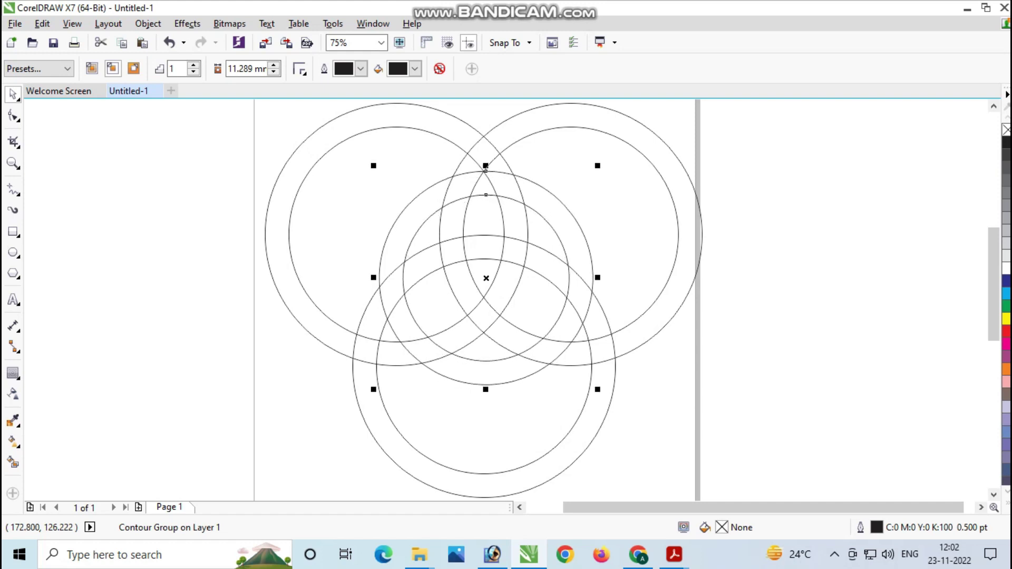
pyautogui.press('Right')
pyautogui.press('Up')
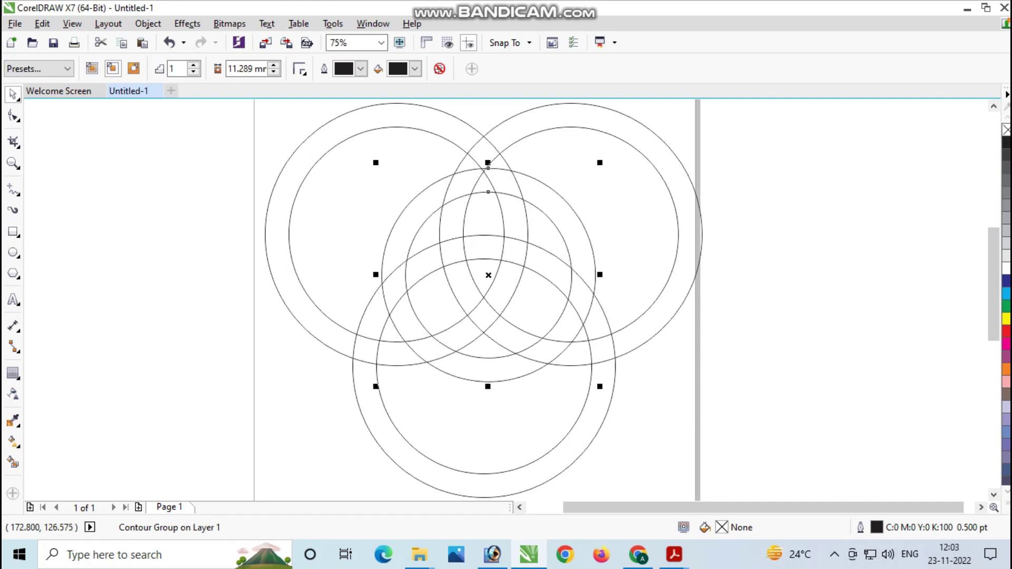
# - Enlarge the three large rings together from their common centre to about 259.3 x 234.2 mm
pyautogui.click(477, 131)
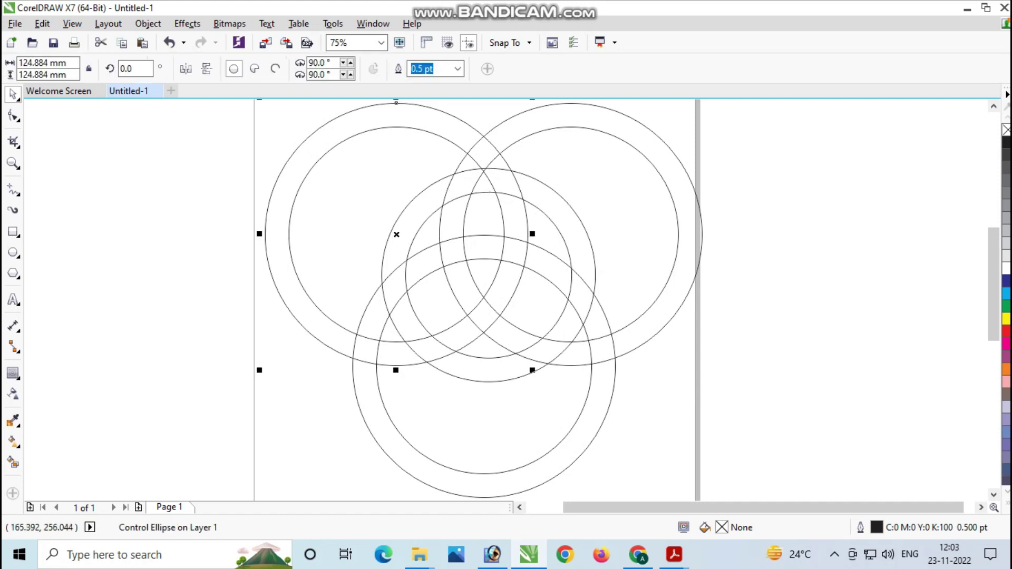
pyautogui.keyDown('shift'); pyautogui.click(602, 132); pyautogui.keyUp('shift')
pyautogui.keyDown('shift'); pyautogui.click(372, 432); pyautogui.keyUp('shift')
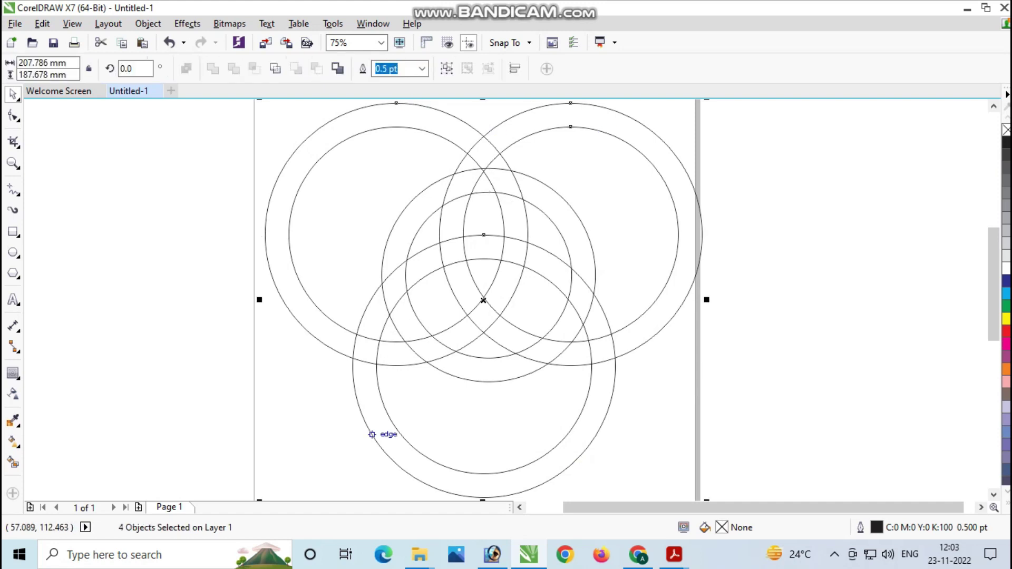
pyautogui.scroll(-2, 724, 393)
pyautogui.moveTo(488, 242); pyautogui.dragTo(461, 218)
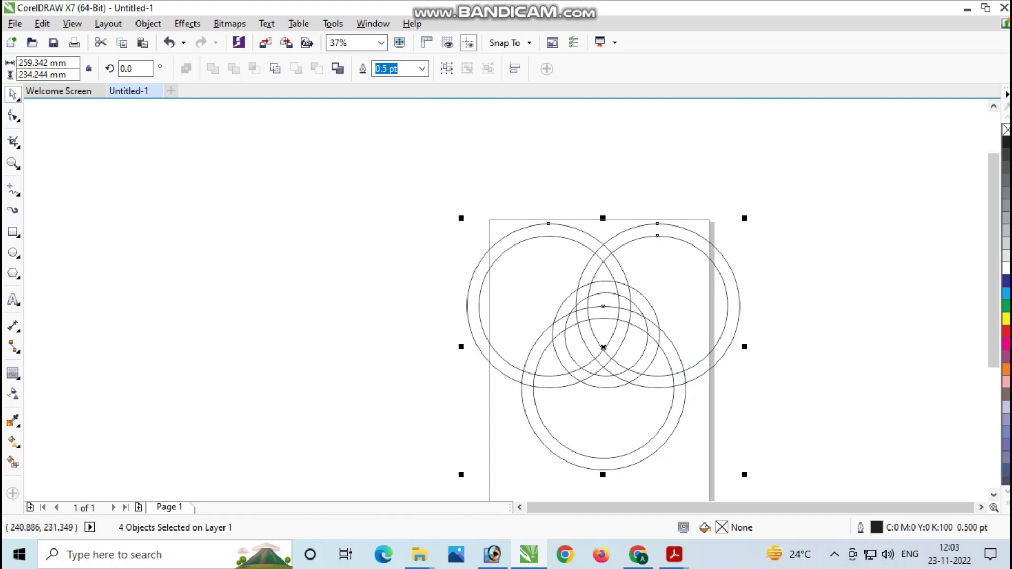
# - Nudge the small ring left until it is centred horizontally within the three enlarged rings
pyautogui.scroll(2, 728, 343)
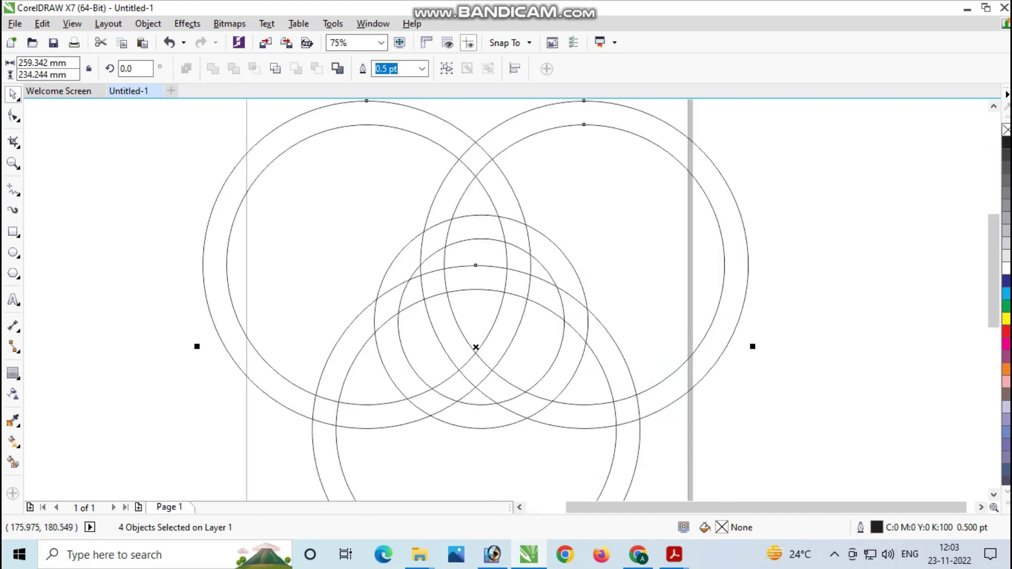
pyautogui.press('Escape')
pyautogui.moveTo(164, 184); pyautogui.dragTo(616, 442)
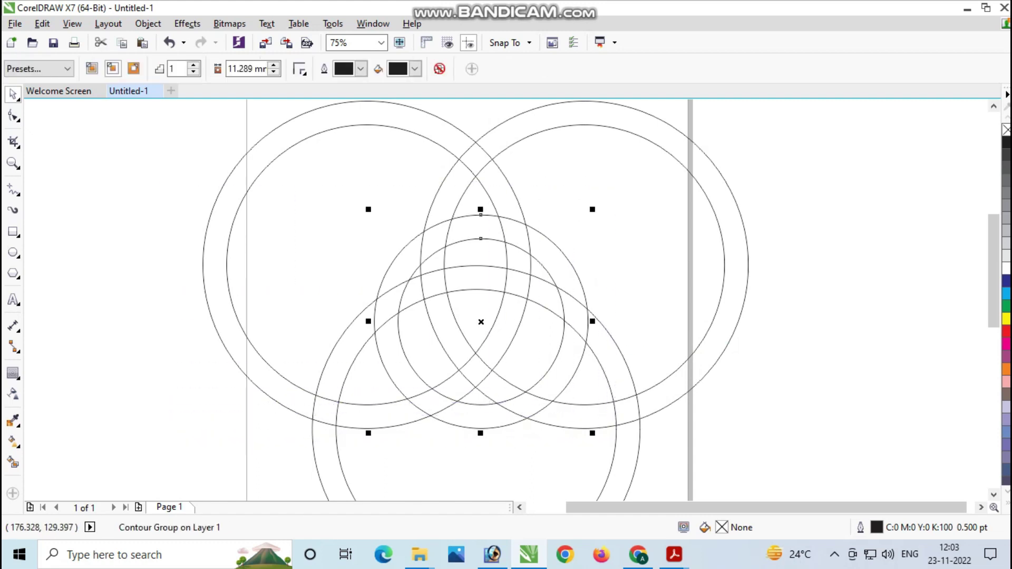
pyautogui.press('Left')
pyautogui.press('Left')
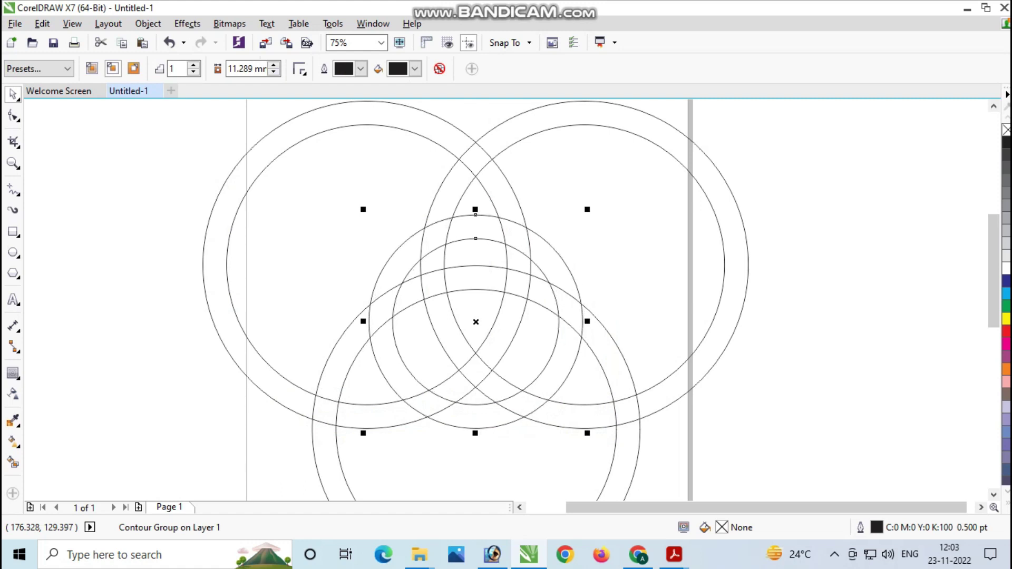
pyautogui.press('Escape')
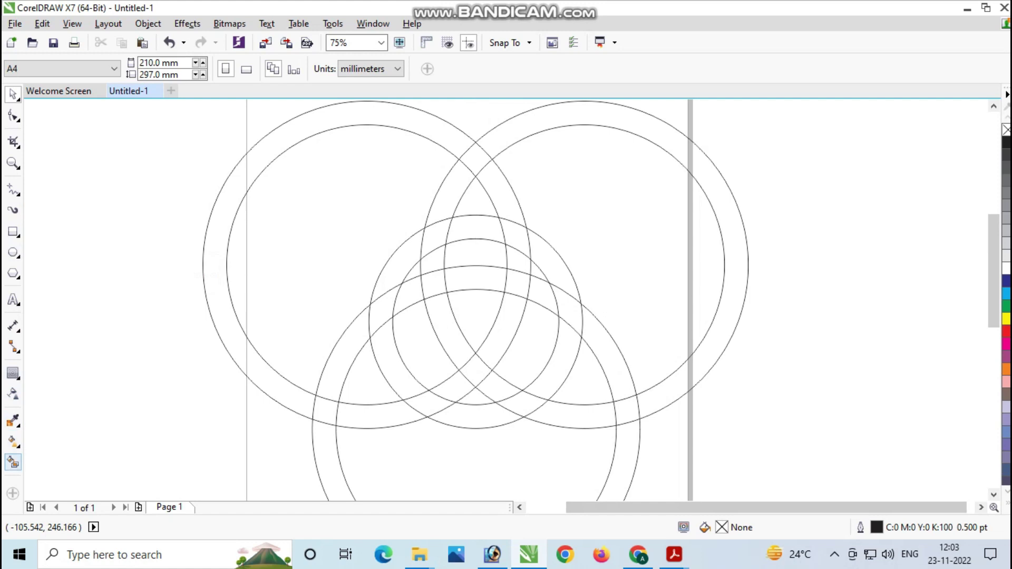
# - Smart Fill the bottom and lower-left segments of the small central ring green with a 0.567 pt black outline
pyautogui.click(13, 462)
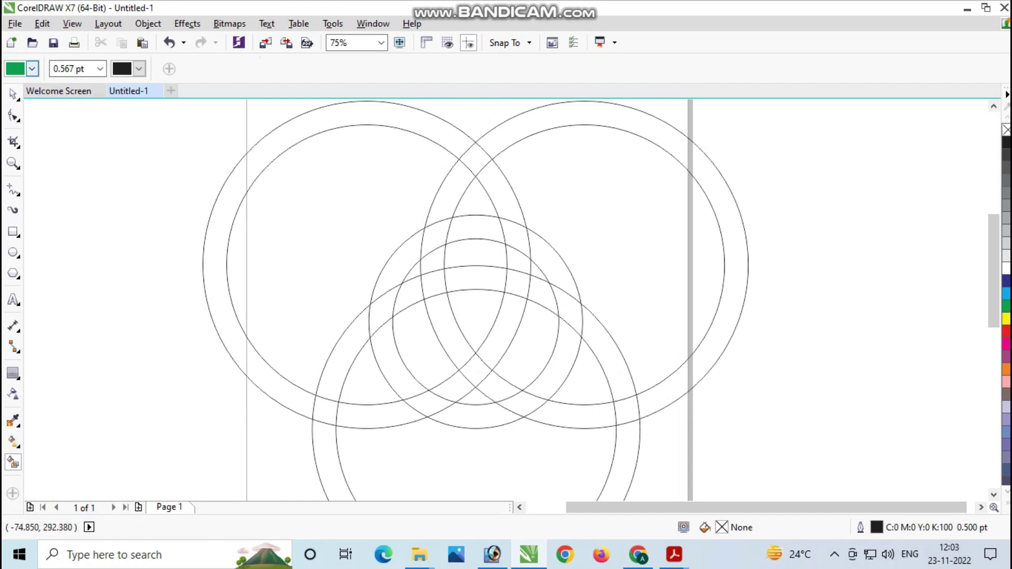
pyautogui.click(32, 69)
pyautogui.click(99, 69)
pyautogui.click(99, 68)
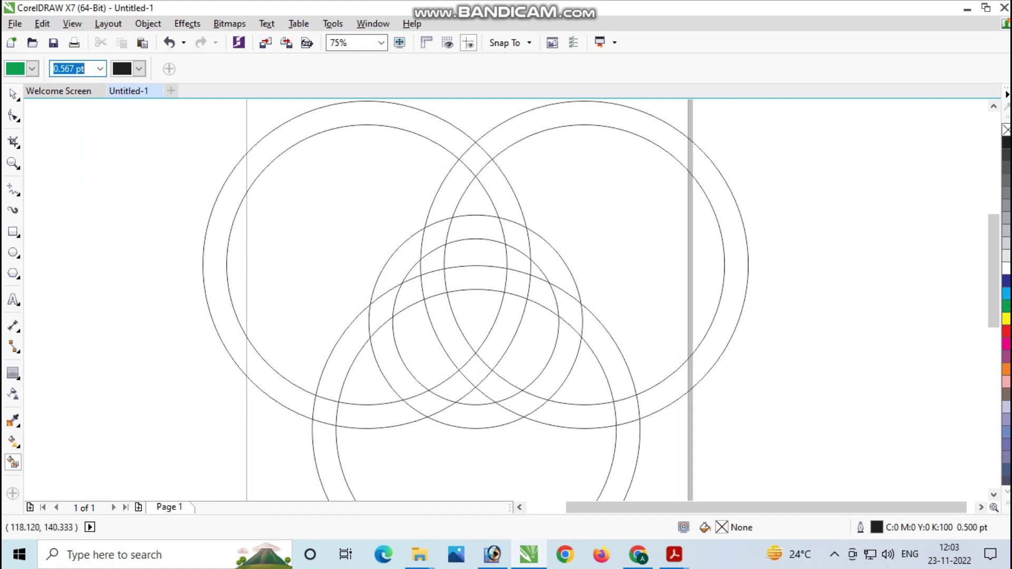
pyautogui.click(475, 416)
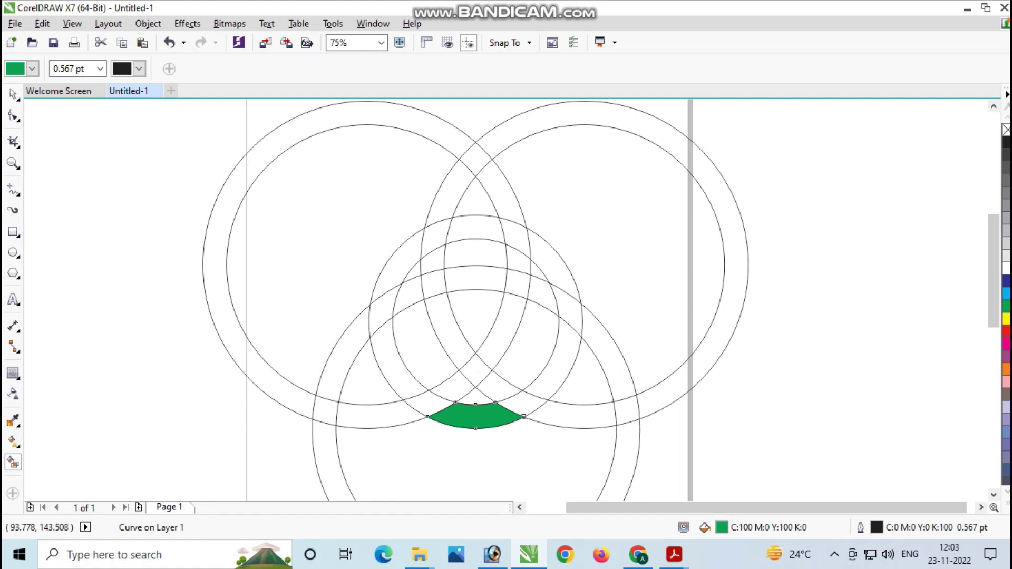
pyautogui.click(428, 405)
pyautogui.click(384, 363)
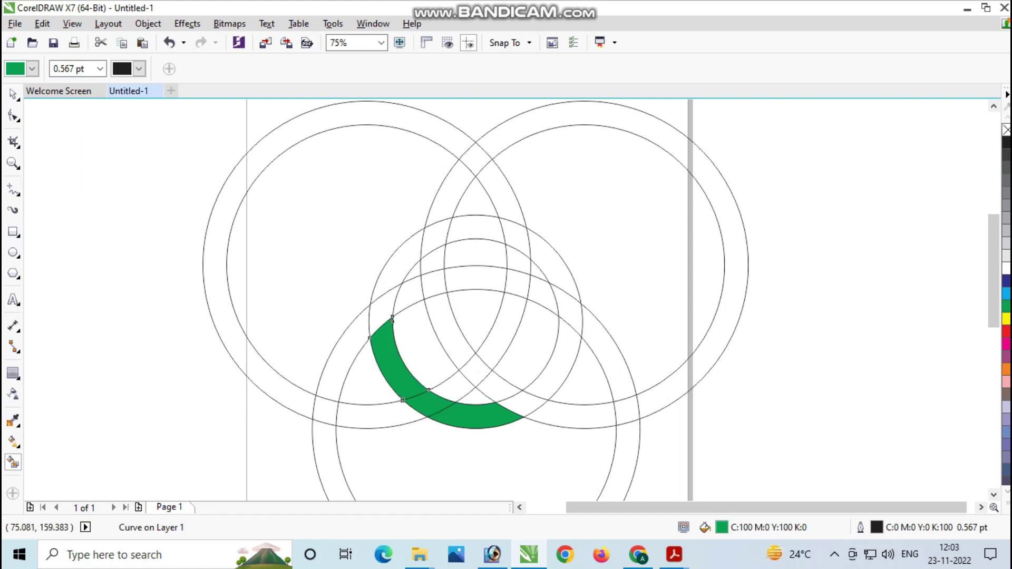
# - Smart Fill the small ring's upper-left, top and right-hand segments green, skipping its upper-right crossing with the upper-left large ring
pyautogui.click(401, 261)
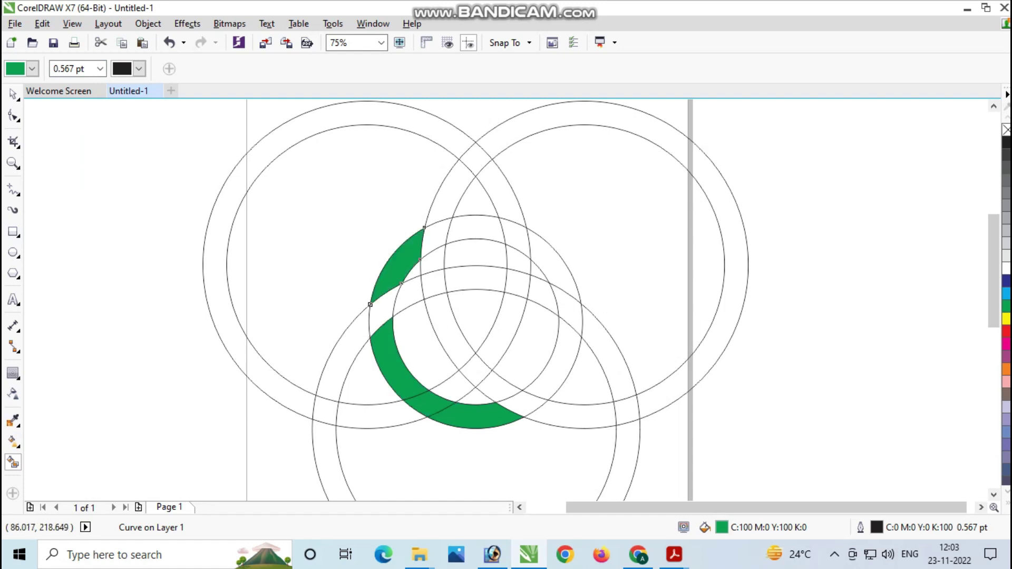
pyautogui.click(436, 234)
pyautogui.click(472, 228)
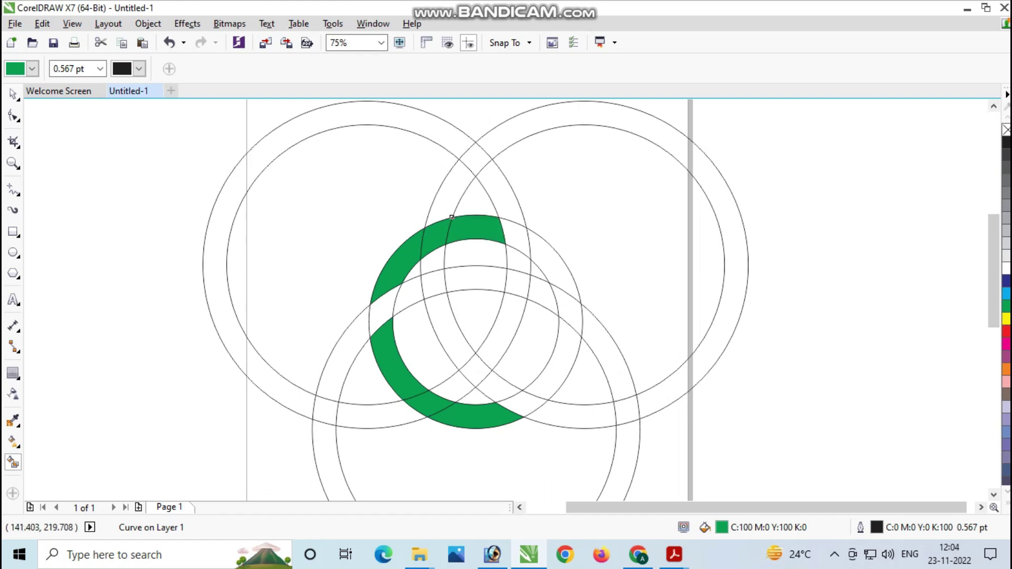
pyautogui.click(548, 261)
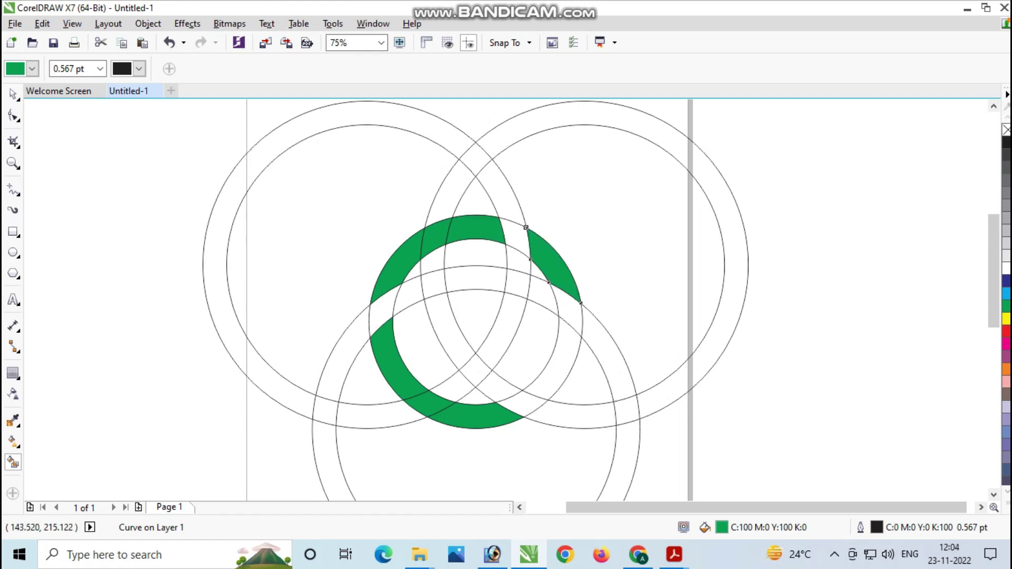
pyautogui.click(568, 311)
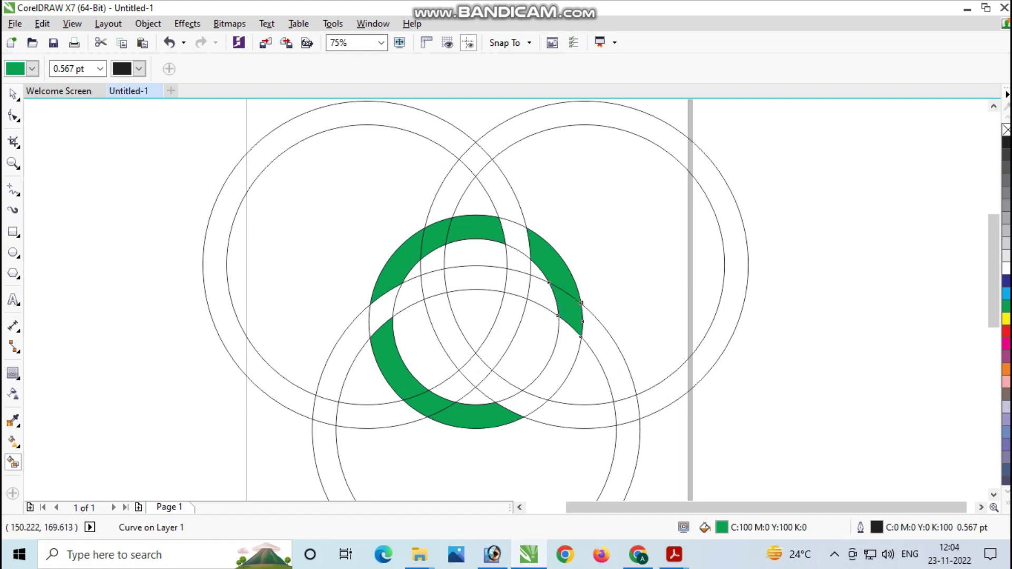
pyautogui.click(560, 358)
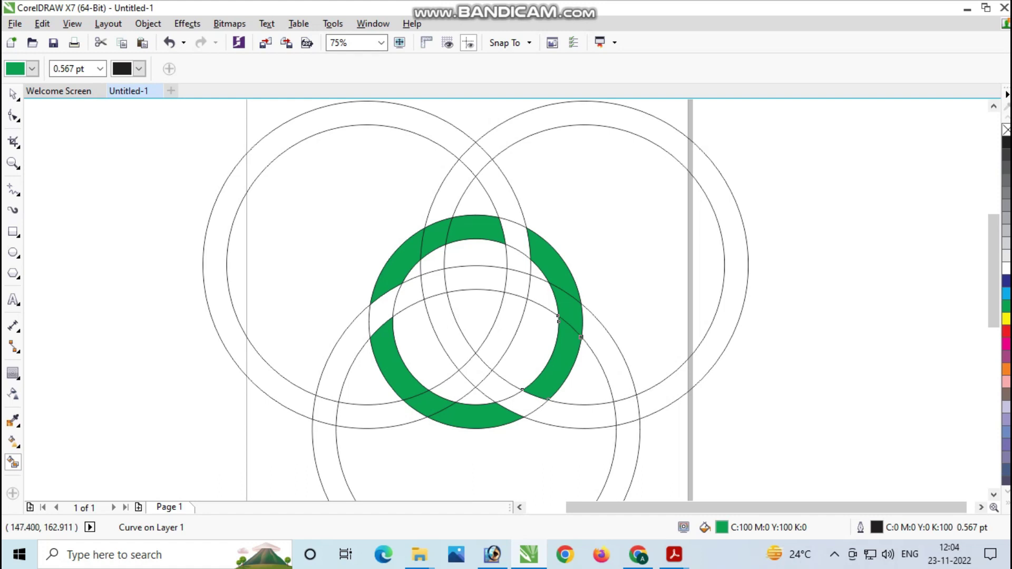
# - Smart Fill the lower large ring's left arc red, from its outer crossing with the upper-left ring through the small ring's band
pyautogui.click(32, 69)
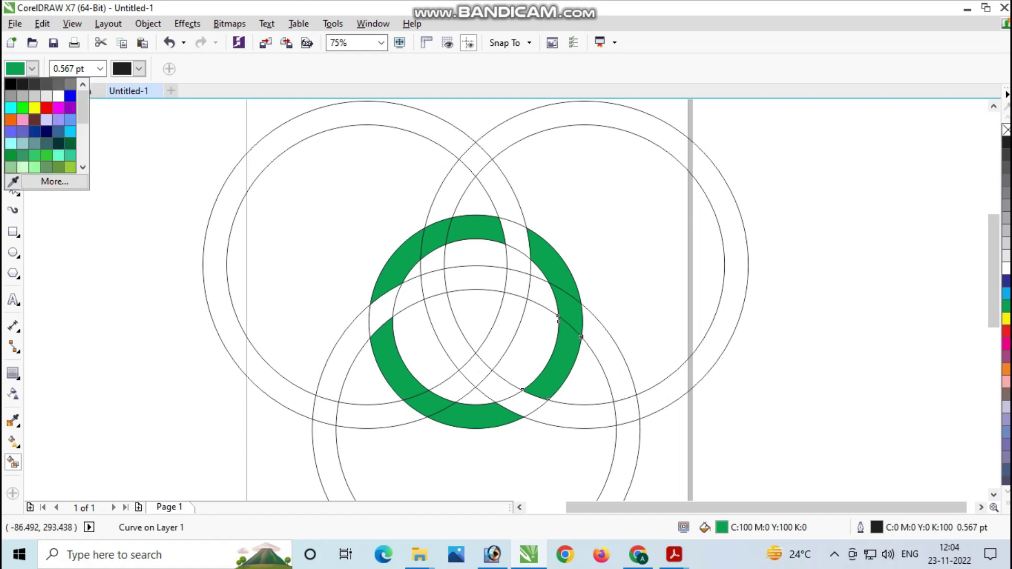
pyautogui.click(46, 108)
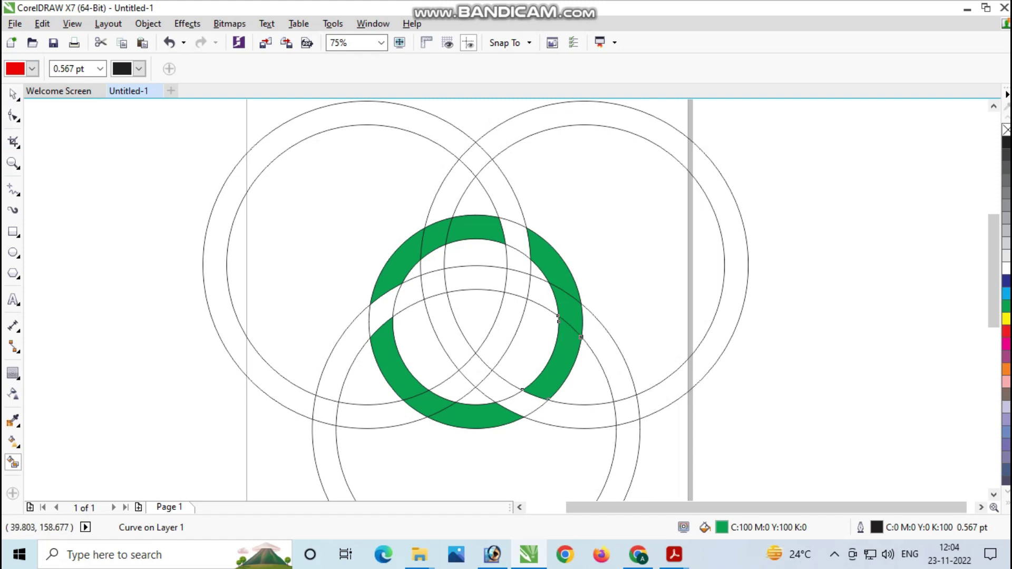
pyautogui.click(337, 369)
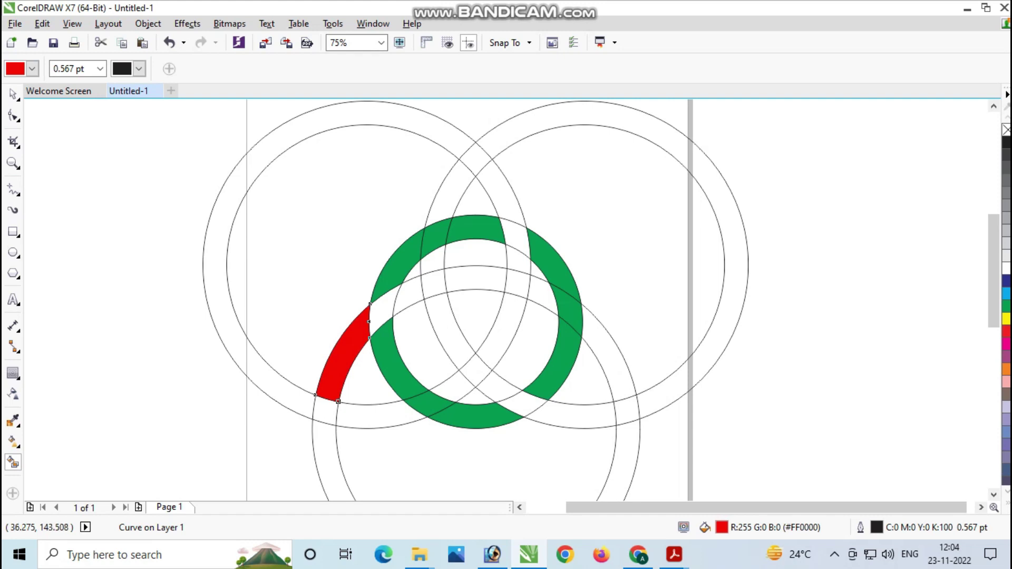
pyautogui.click(323, 411)
pyautogui.click(381, 306)
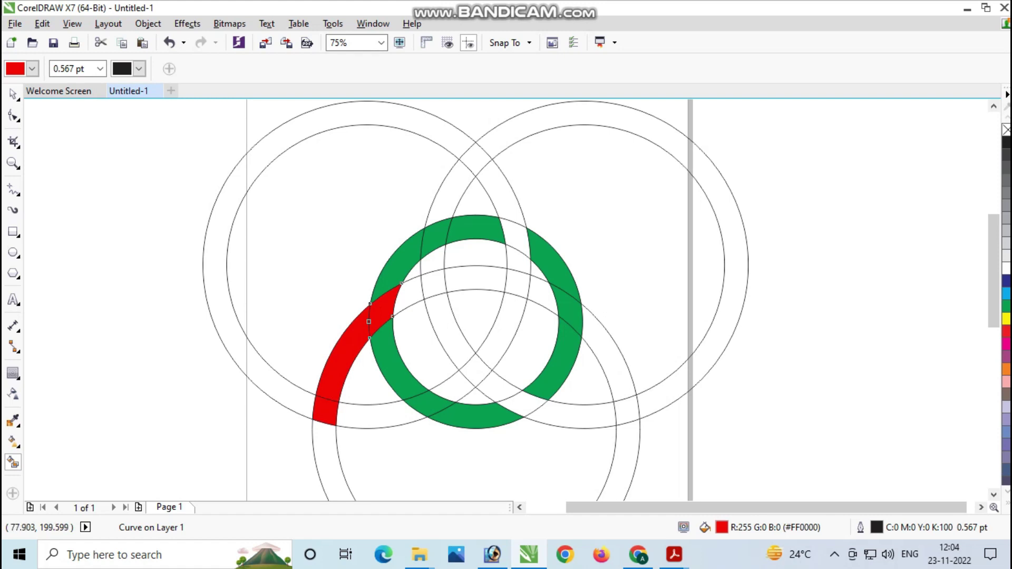
# - Continue the lower ring's red arc over the top to its right side, skipping the upper-left ring's right-hand band and the green crossing
pyautogui.click(408, 296)
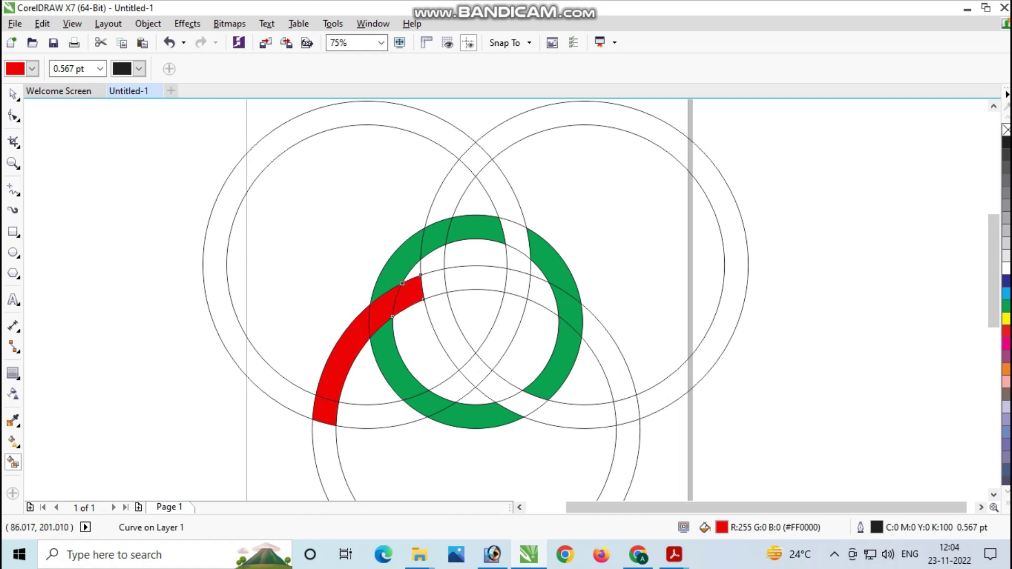
pyautogui.click(429, 288)
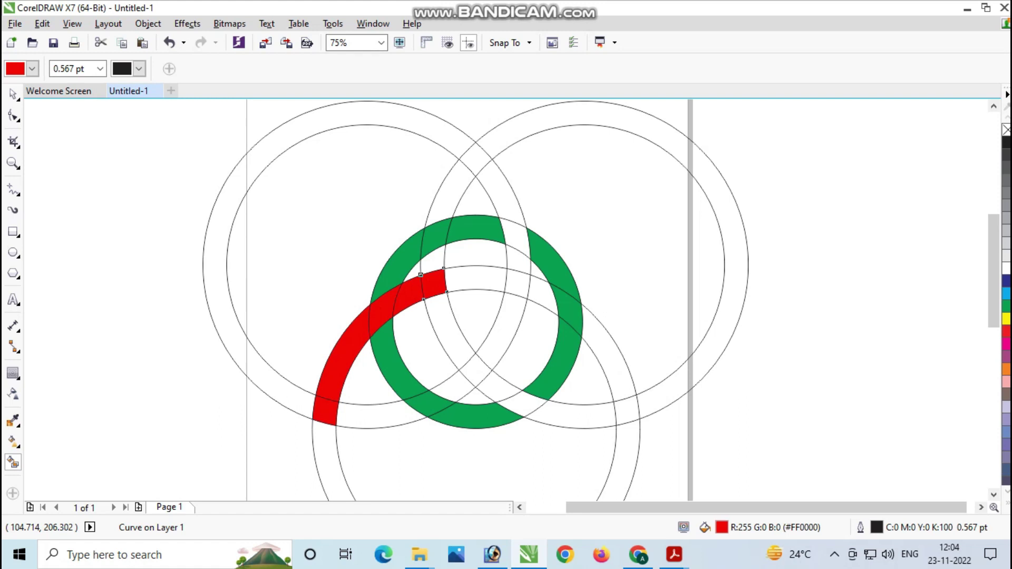
pyautogui.click(445, 271)
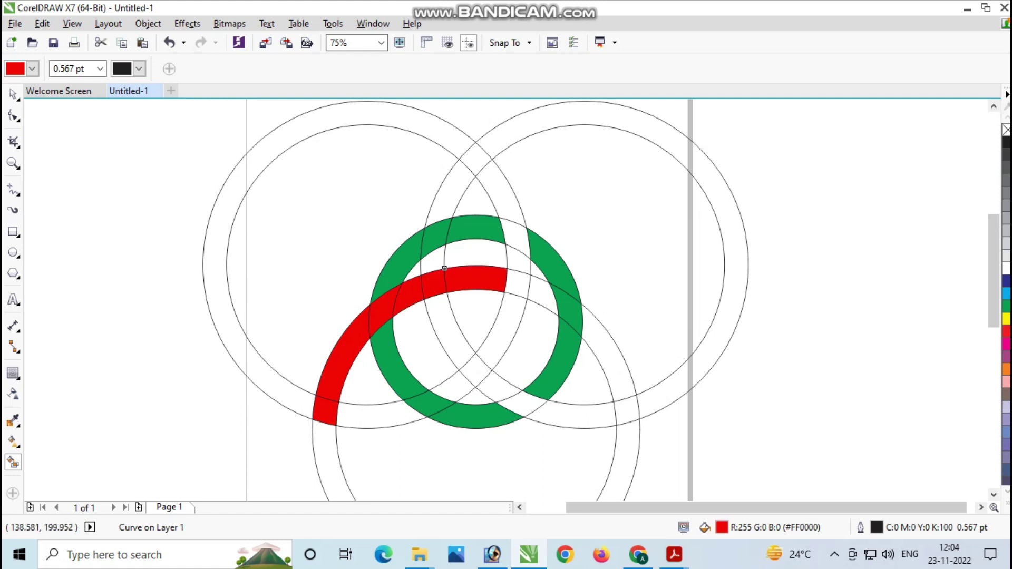
pyautogui.click(530, 274)
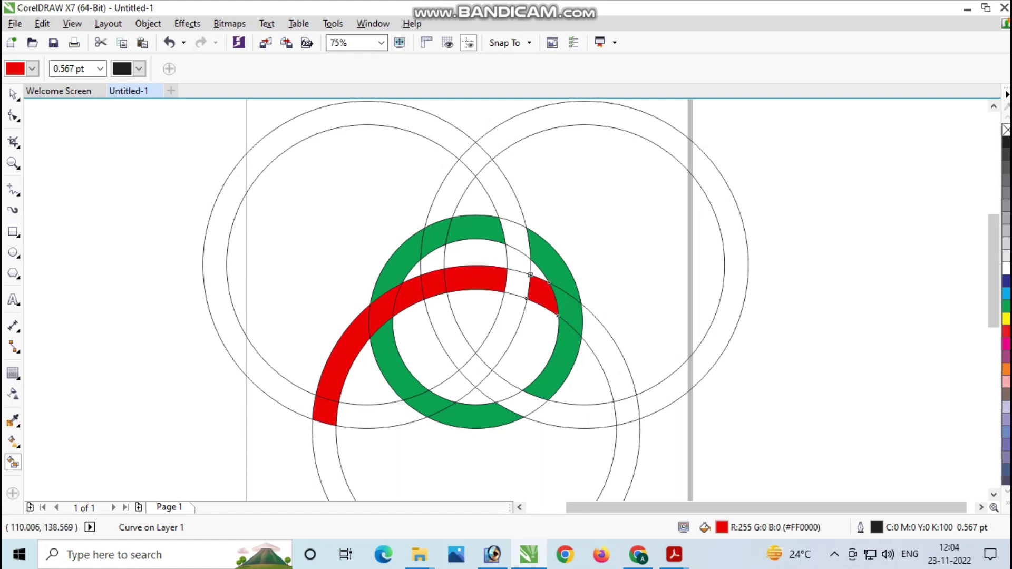
pyautogui.click(582, 321)
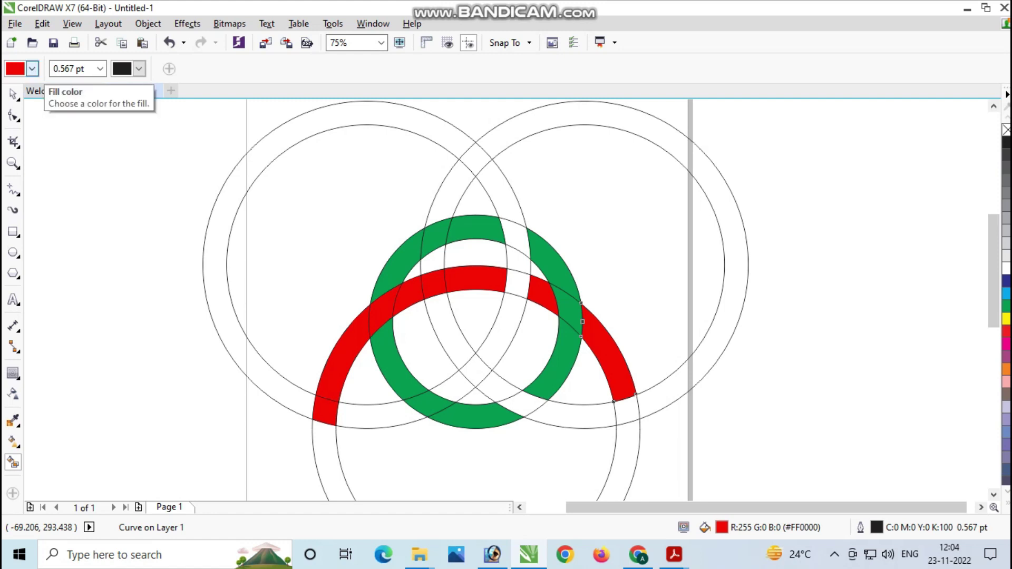
# - Smart Fill the upper-right large ring's bottom arc magenta, from its outer crossing with the lower ring to the lower crossing with the upper-left ring
pyautogui.click(32, 68)
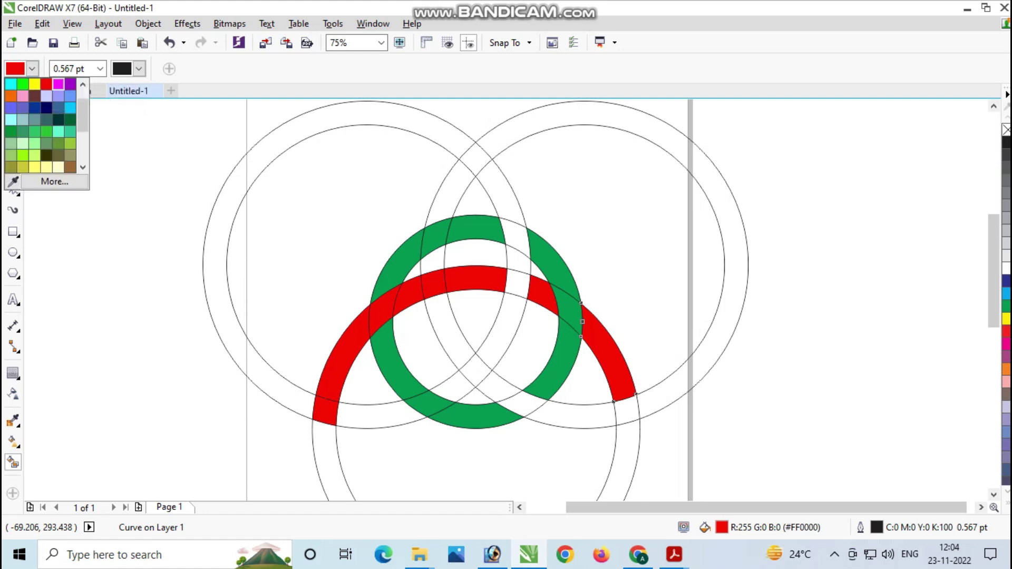
pyautogui.click(58, 84)
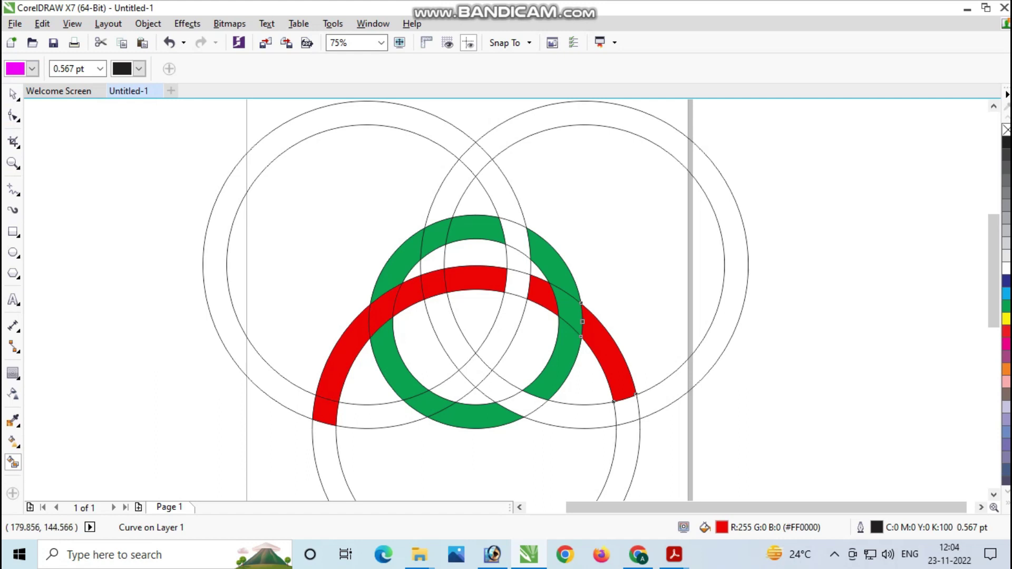
pyautogui.click(627, 411)
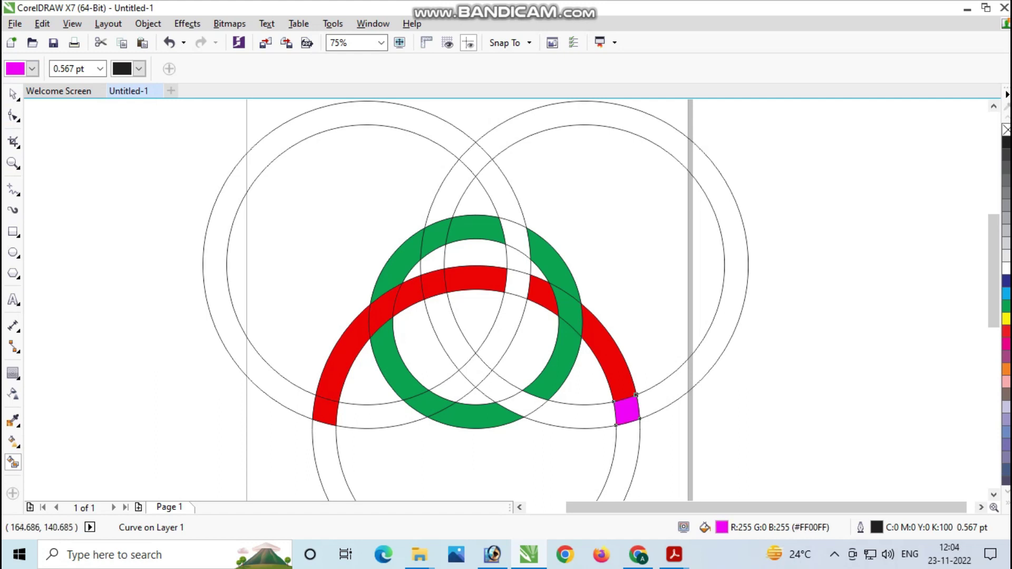
pyautogui.click(575, 416)
pyautogui.click(522, 404)
pyautogui.click(506, 395)
pyautogui.click(476, 370)
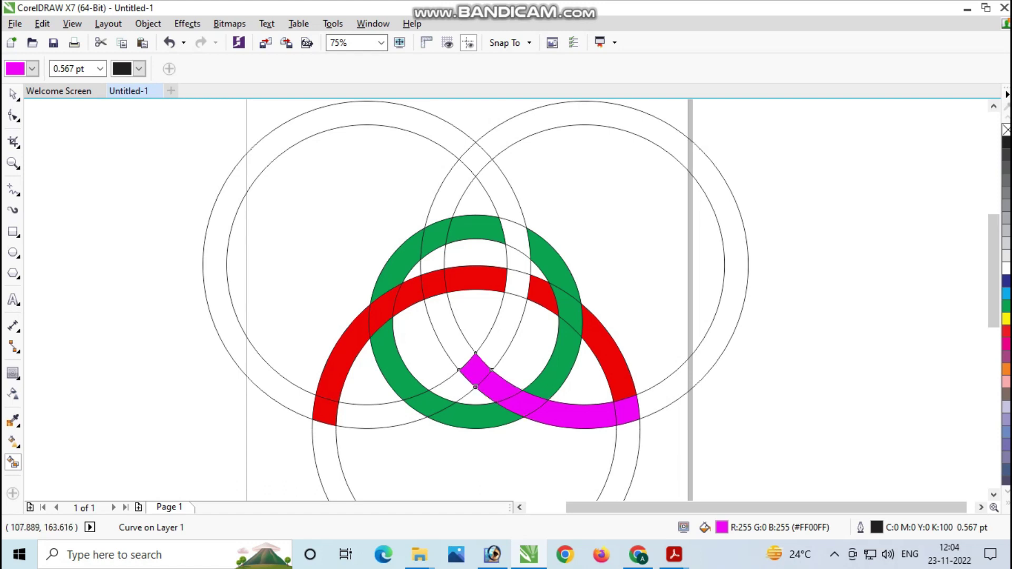
# - Extend the magenta fill up the upper-right ring's left arc to the top crossing, skipping the red and green crossings
pyautogui.click(459, 343)
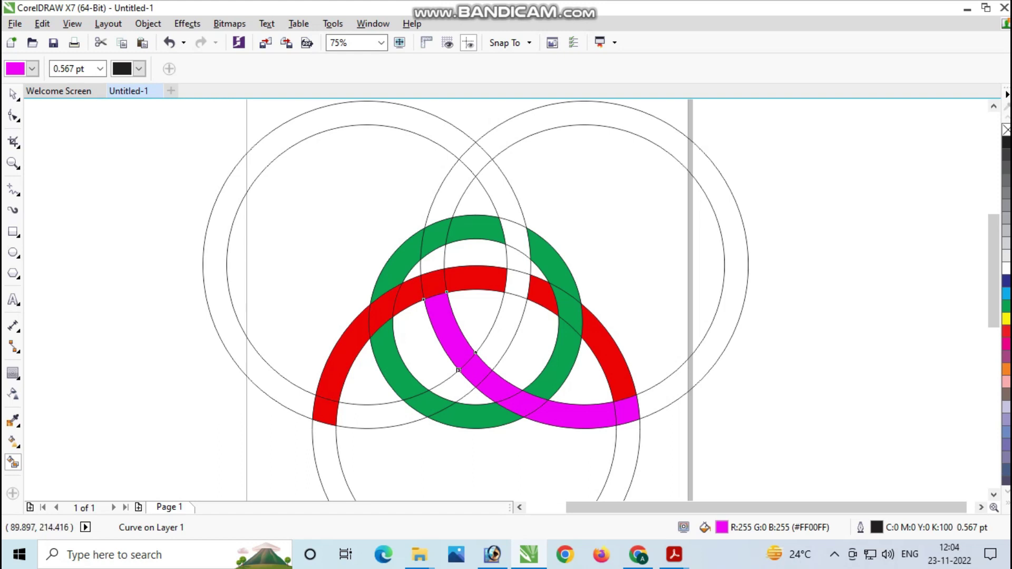
pyautogui.click(431, 261)
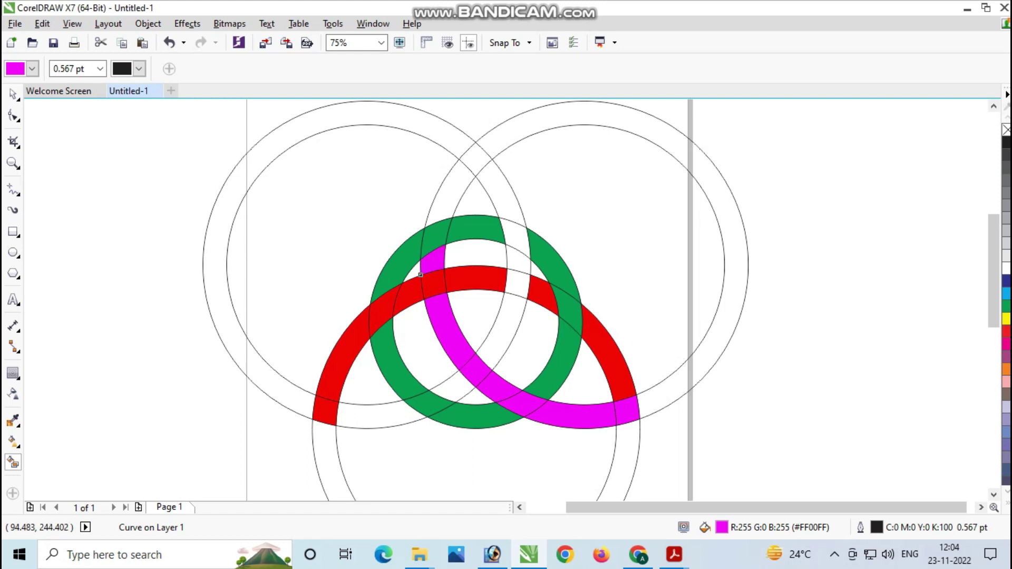
pyautogui.click(448, 192)
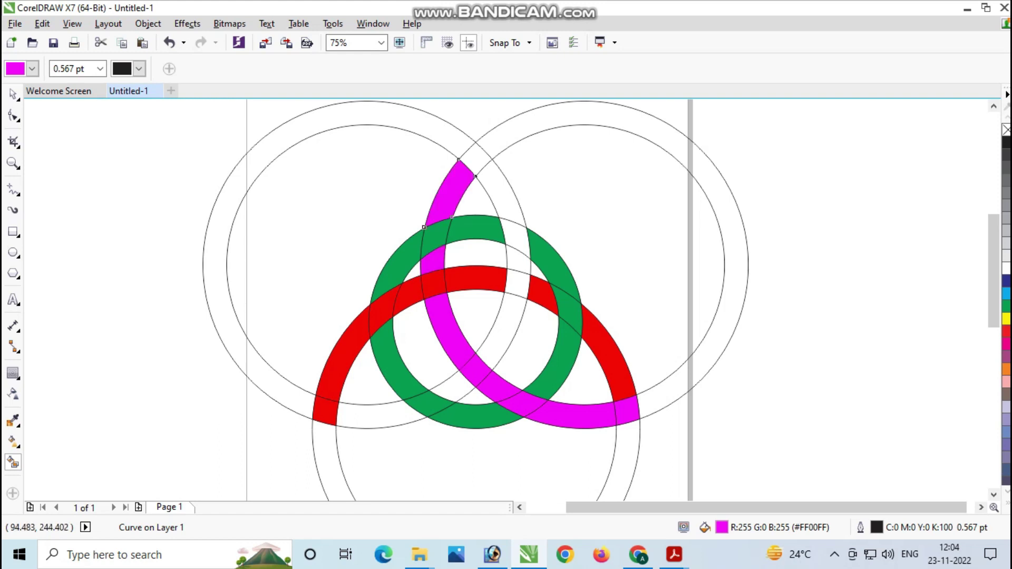
pyautogui.click(474, 158)
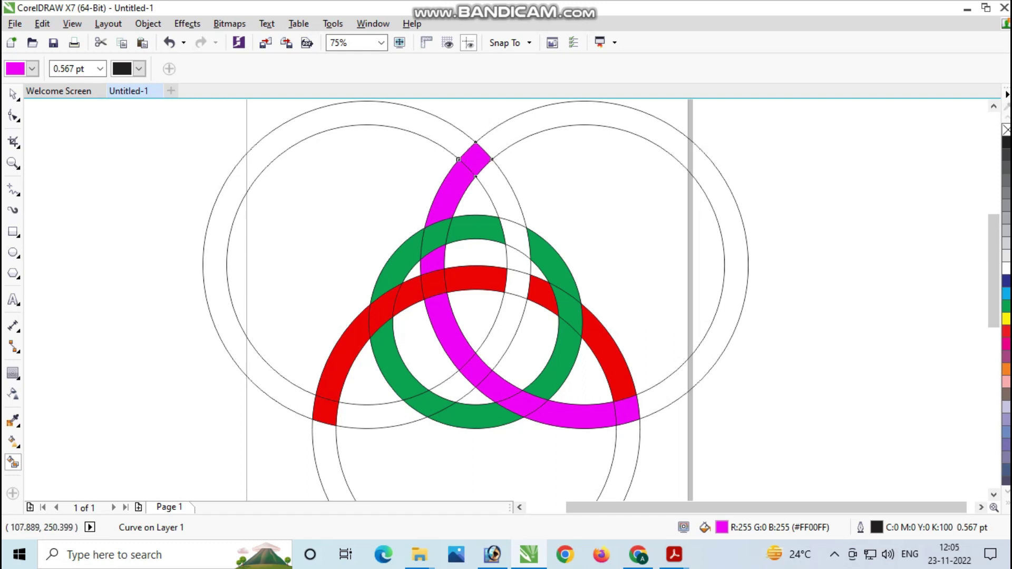
# - Smart Fill the upper-left large ring's right arc navy blue, from below the top magenta crossing down to the lower magenta crossing
pyautogui.click(32, 69)
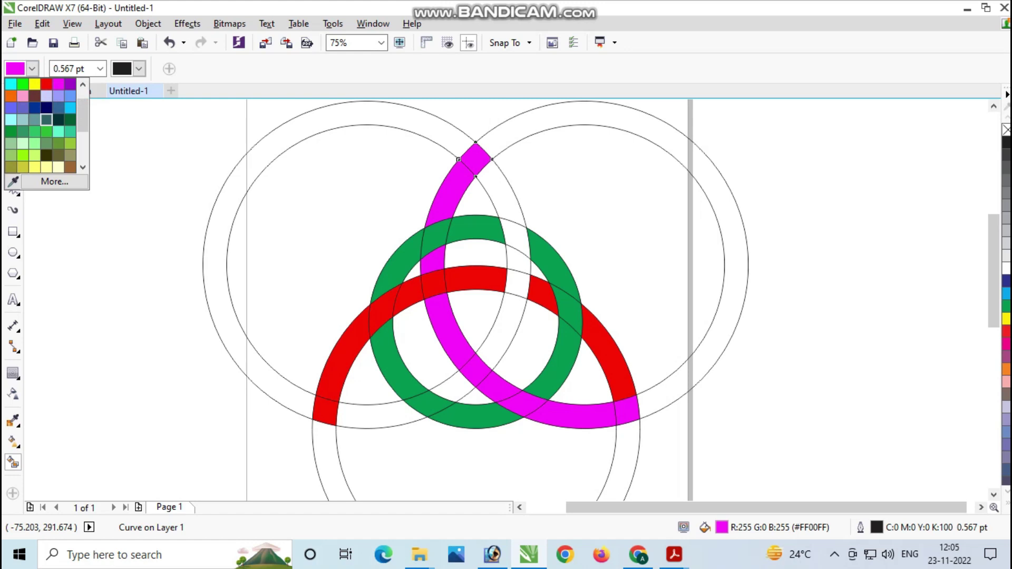
pyautogui.click(46, 108)
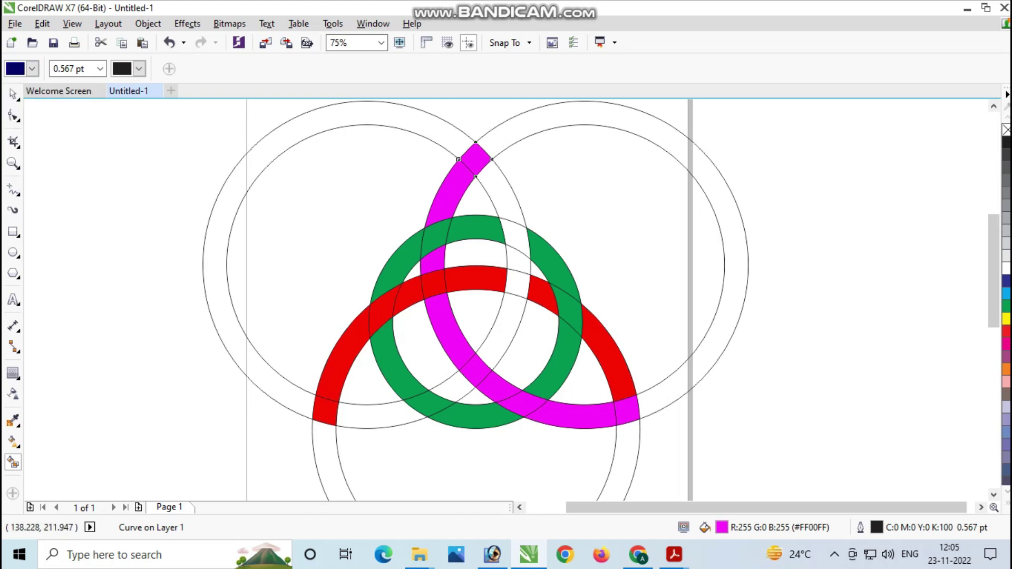
pyautogui.click(503, 193)
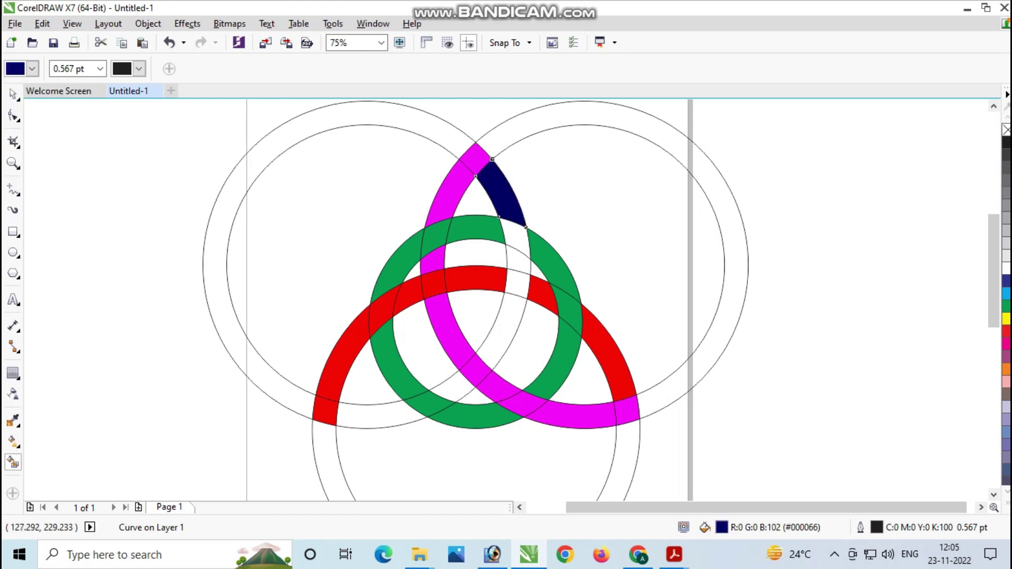
pyautogui.click(514, 235)
pyautogui.click(518, 260)
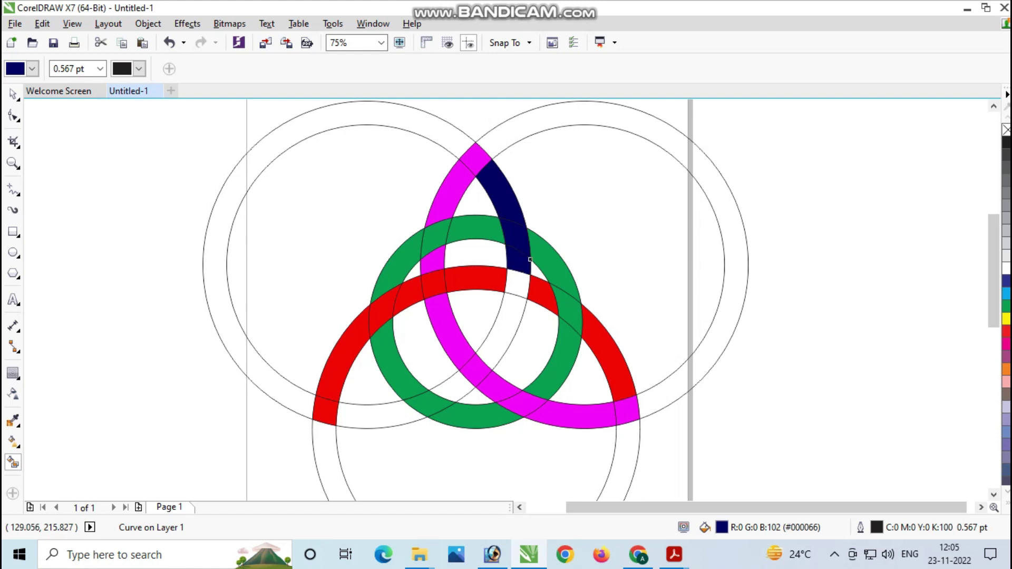
pyautogui.click(529, 275)
pyautogui.click(501, 330)
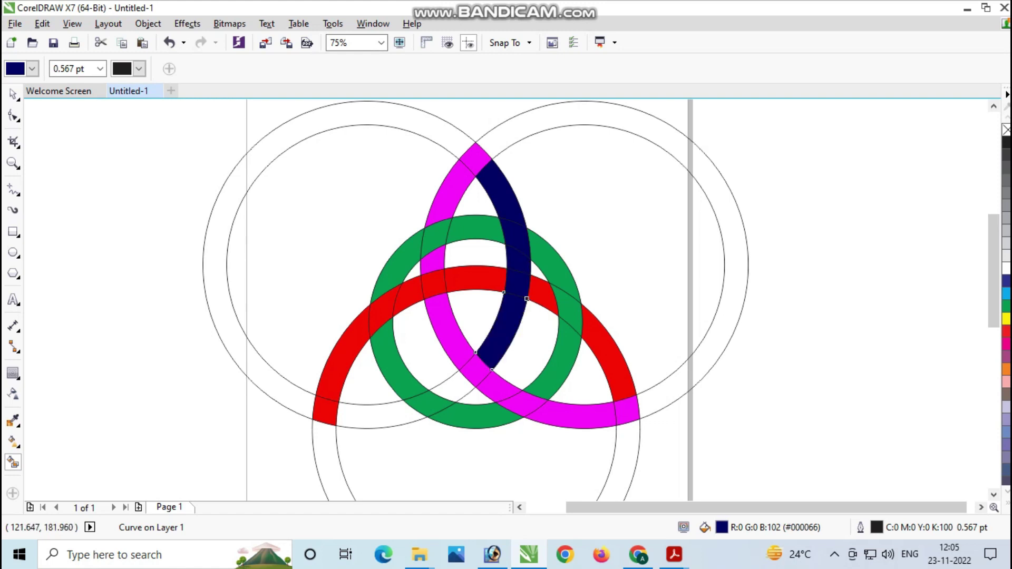
# - Fill the upper-left ring's remaining bottom segments navy blue on both sides of the green band, and deselect everything
pyautogui.click(453, 387)
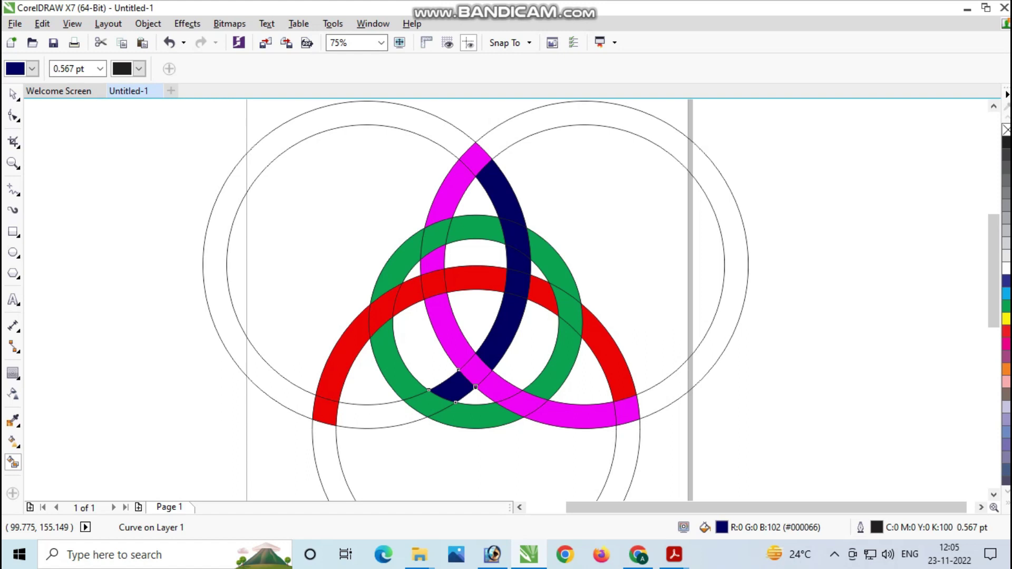
pyautogui.click(379, 416)
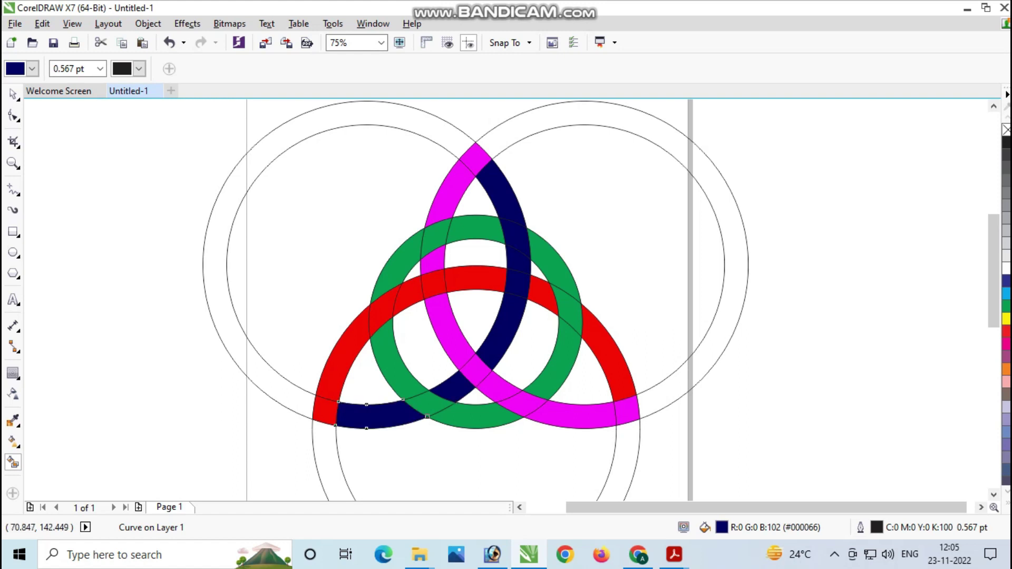
pyautogui.click(12, 94)
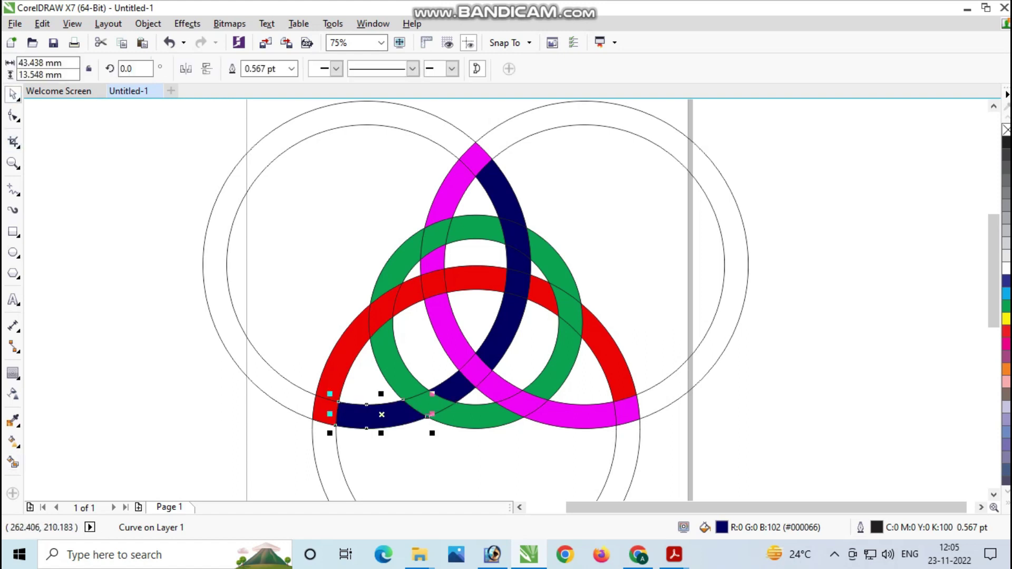
pyautogui.click(793, 316)
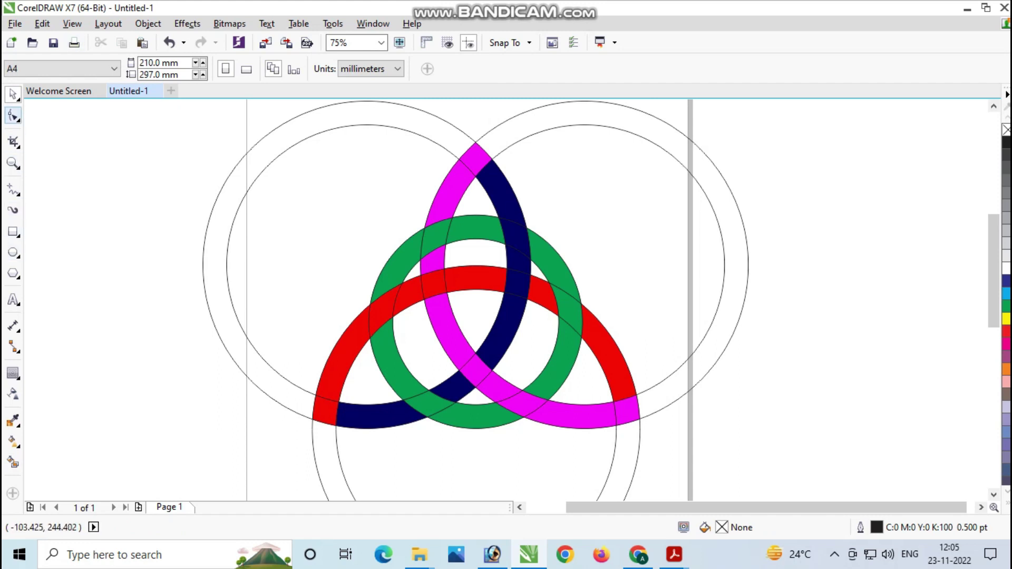
# - Weld all magenta segments, from the top tip down to the lower outer corner, into one curve and deselect it
pyautogui.click(479, 158)
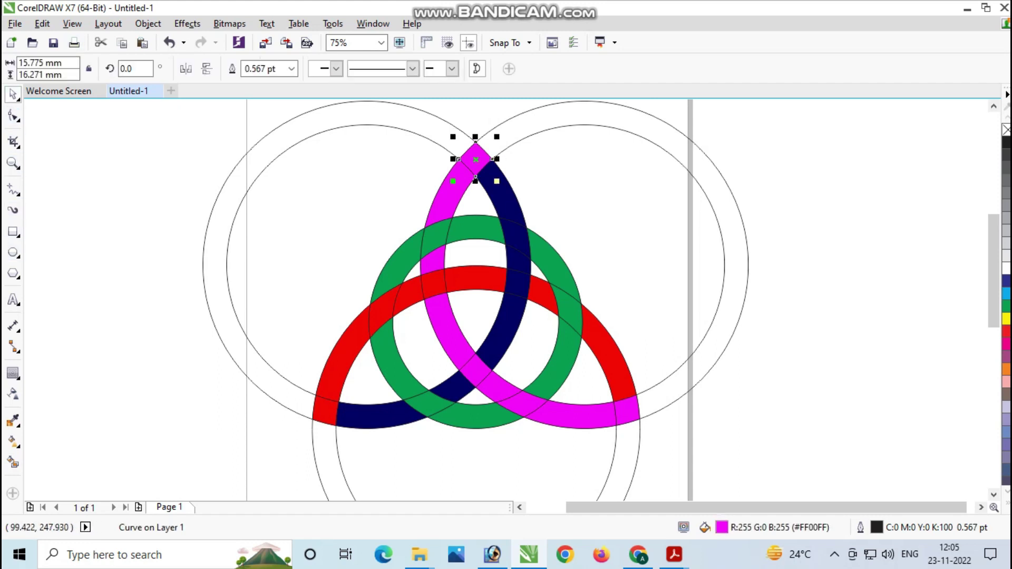
pyautogui.keyDown('shift'); pyautogui.click(451, 194); pyautogui.keyUp('shift')
pyautogui.keyDown('shift'); pyautogui.click(439, 256); pyautogui.keyUp('shift')
pyautogui.keyDown('shift'); pyautogui.click(451, 323); pyautogui.keyUp('shift')
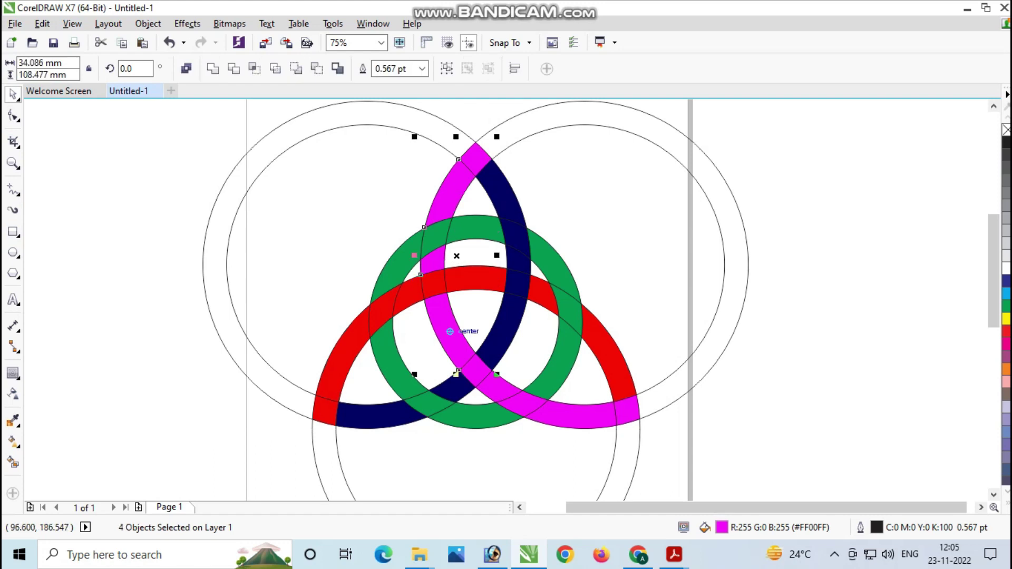
pyautogui.keyDown('shift'); pyautogui.click(476, 370); pyautogui.keyUp('shift')
pyautogui.keyDown('shift'); pyautogui.click(509, 385); pyautogui.keyUp('shift')
pyautogui.keyDown('shift'); pyautogui.click(535, 396); pyautogui.keyUp('shift')
pyautogui.keyDown('shift'); pyautogui.click(572, 414); pyautogui.keyUp('shift')
pyautogui.keyDown('shift'); pyautogui.click(627, 410); pyautogui.keyUp('shift')
pyautogui.click(213, 68)
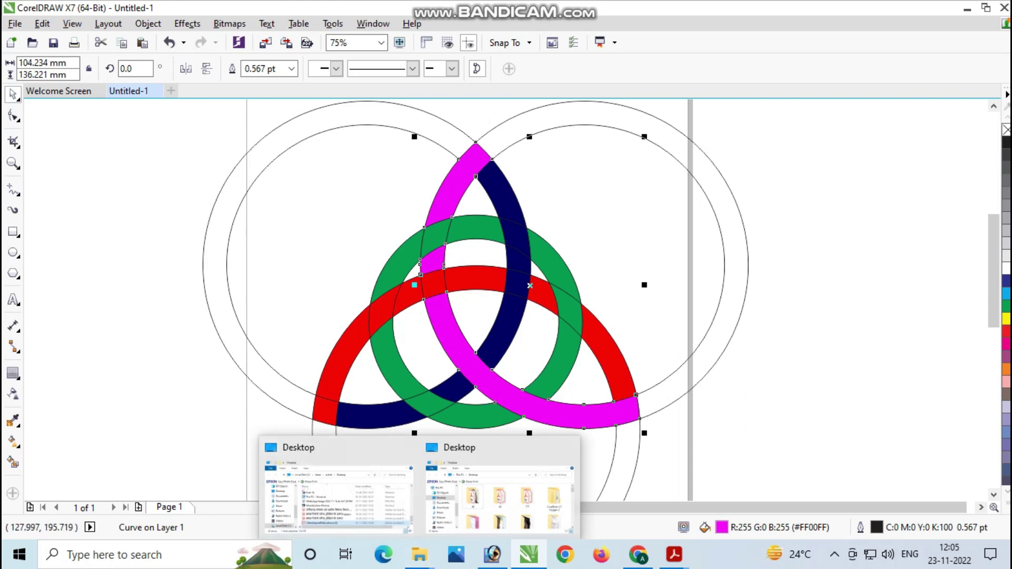
pyautogui.press('Escape')
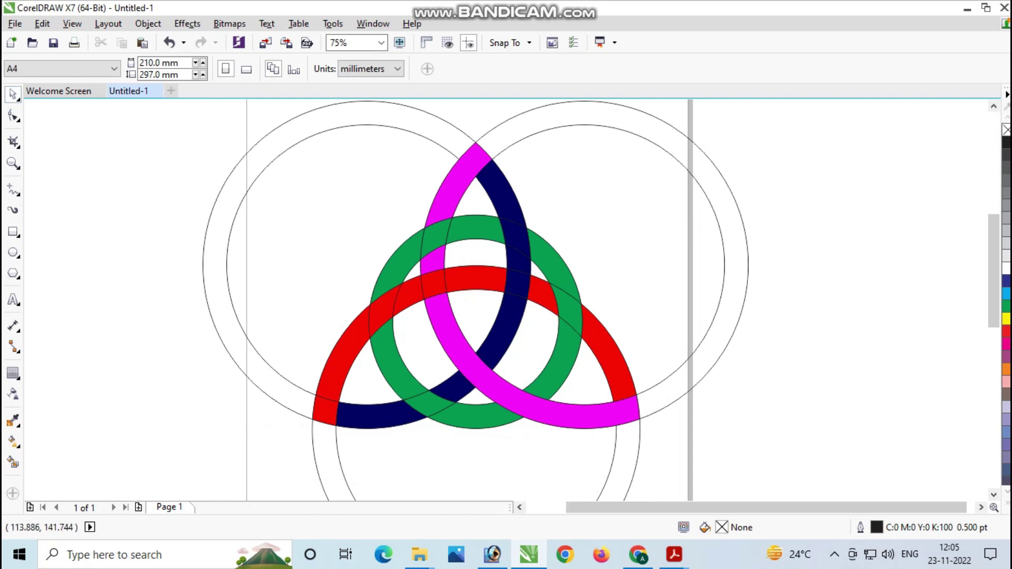
# - Weld all red segments of the lower ring's arch, including its outer corner piece, into one curve
pyautogui.click(337, 403)
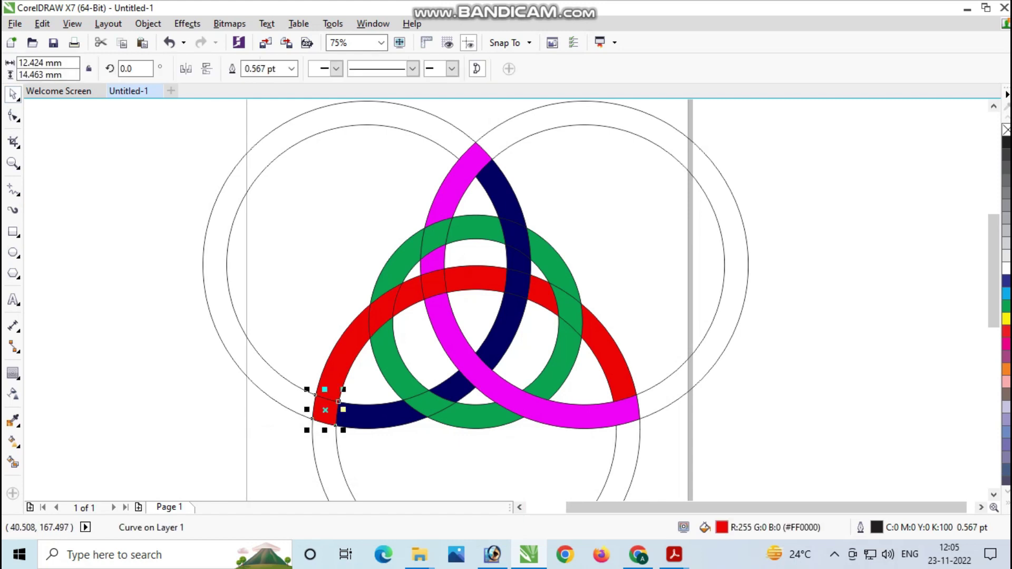
pyautogui.keyDown('shift'); pyautogui.click(344, 359); pyautogui.keyUp('shift')
pyautogui.keyDown('shift'); pyautogui.click(389, 300); pyautogui.keyUp('shift')
pyautogui.keyDown('shift'); pyautogui.click(409, 295); pyautogui.keyUp('shift')
pyautogui.keyDown('shift'); pyautogui.click(435, 281); pyautogui.keyUp('shift')
pyautogui.keyDown('shift'); pyautogui.click(475, 278); pyautogui.keyUp('shift')
pyautogui.keyDown('shift'); pyautogui.click(540, 290); pyautogui.keyUp('shift')
pyautogui.keyDown('shift'); pyautogui.click(596, 340); pyautogui.keyUp('shift')
pyautogui.click(213, 68)
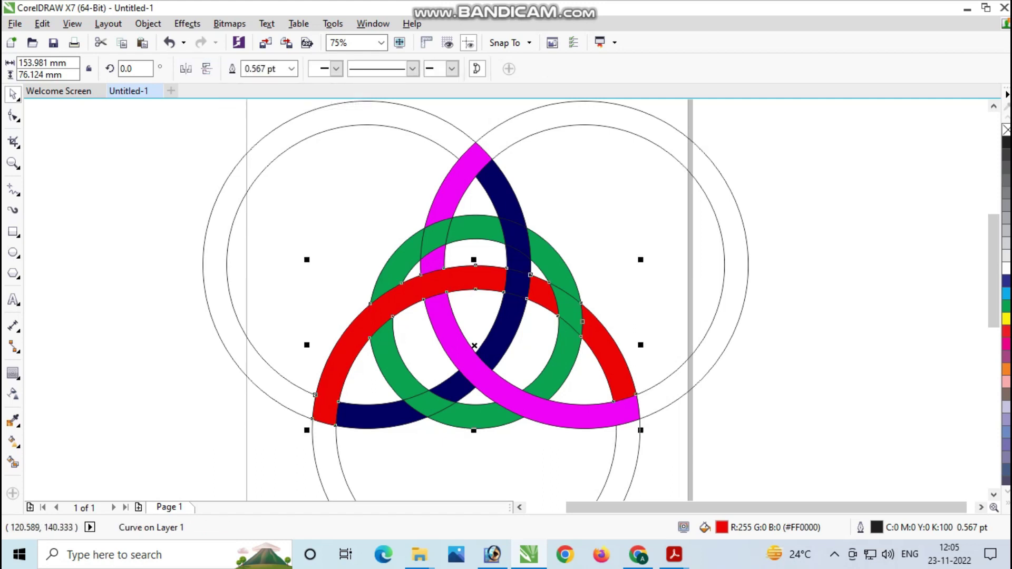
# - Weld all green segments of the small central ring into one curve and deselect it
pyautogui.click(448, 419)
pyautogui.keyDown('shift'); pyautogui.click(415, 405); pyautogui.keyUp('shift')
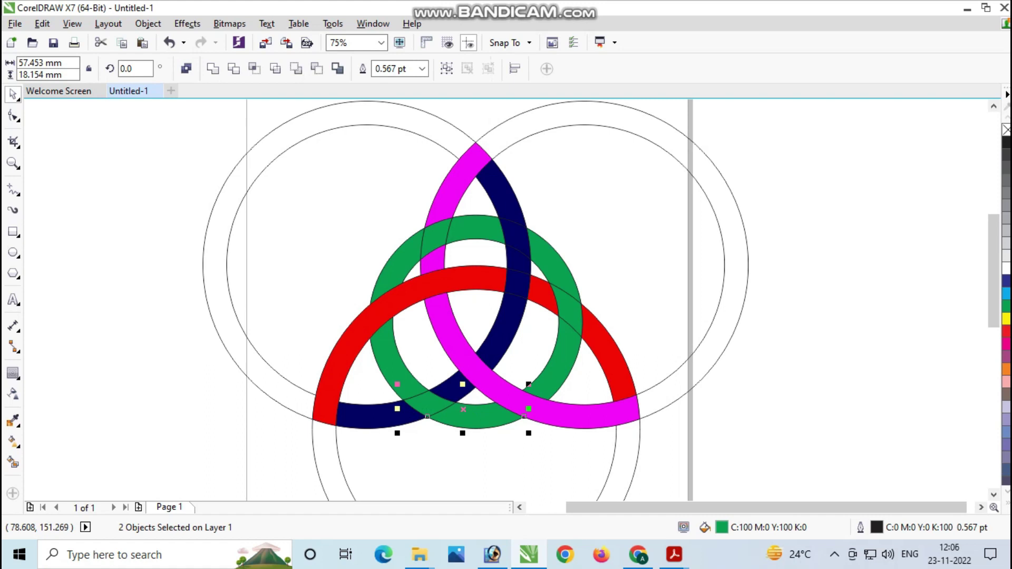
pyautogui.keyDown('shift'); pyautogui.click(382, 348); pyautogui.keyUp('shift')
pyautogui.keyDown('shift'); pyautogui.click(391, 275); pyautogui.keyUp('shift')
pyautogui.keyDown('shift'); pyautogui.click(436, 237); pyautogui.keyUp('shift')
pyautogui.keyDown('shift'); pyautogui.click(467, 233); pyautogui.keyUp('shift')
pyautogui.keyDown('shift'); pyautogui.click(548, 258); pyautogui.keyUp('shift')
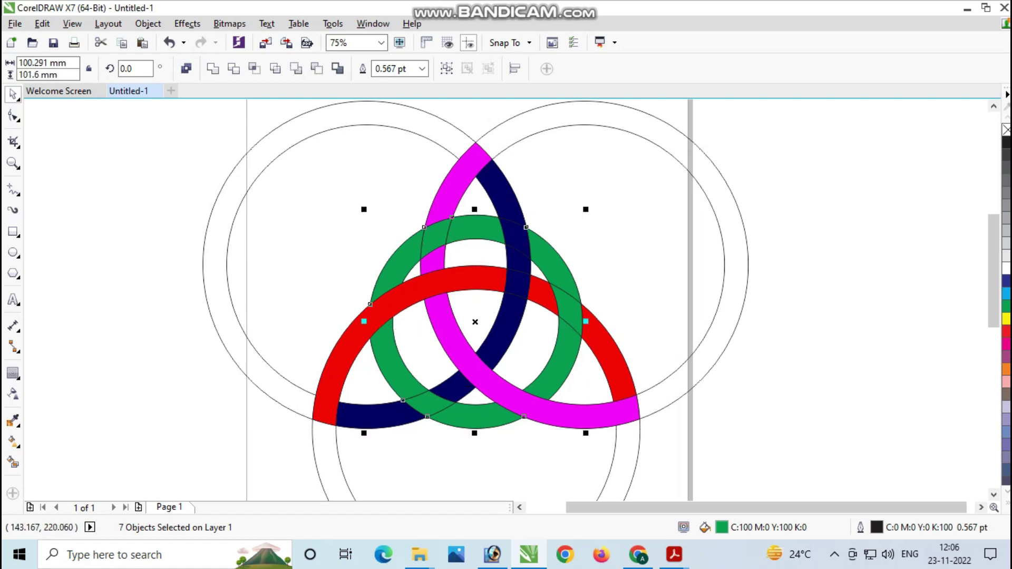
pyautogui.keyDown('shift'); pyautogui.click(567, 312); pyautogui.keyUp('shift')
pyautogui.click(213, 68)
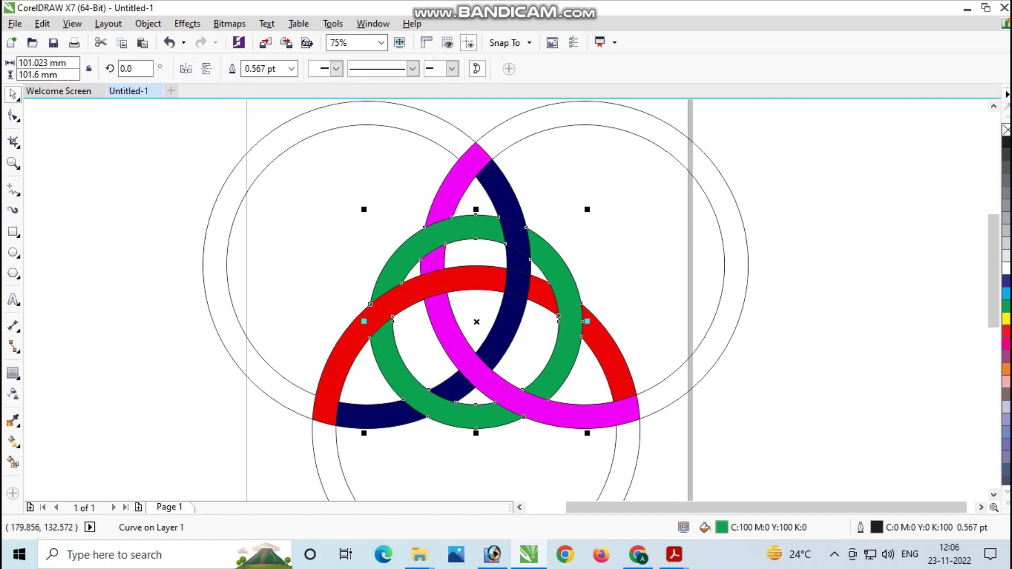
pyautogui.press('Escape')
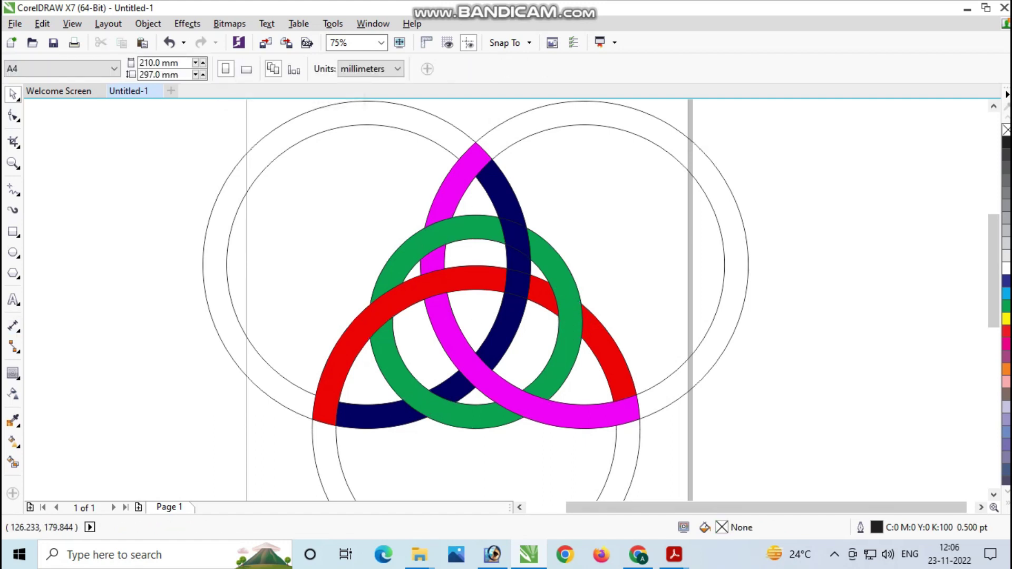
# - Weld all navy segments, from the lower outer piece up to the top crossing, into one curve and deselect it
pyautogui.click(514, 316)
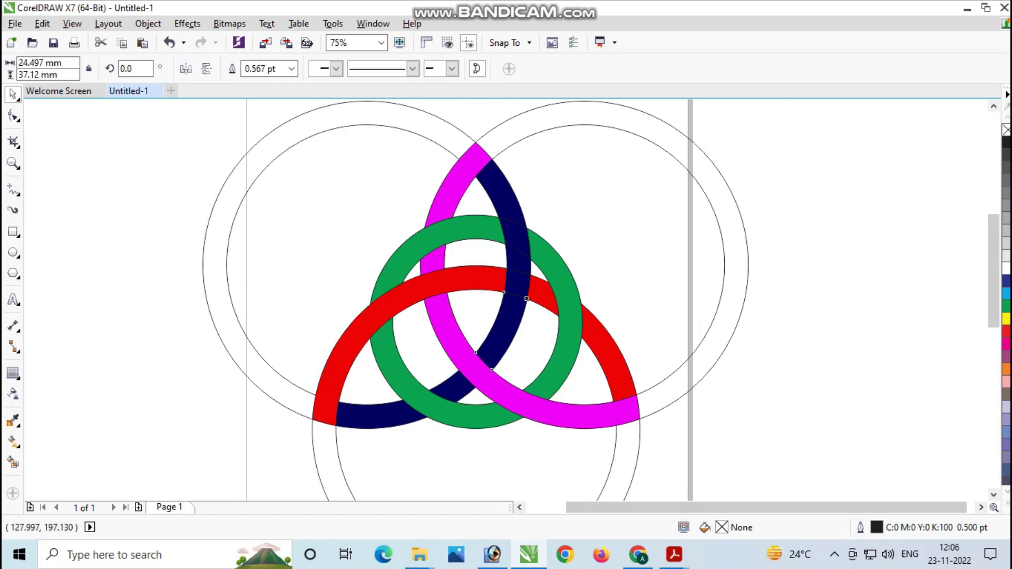
pyautogui.click(365, 415)
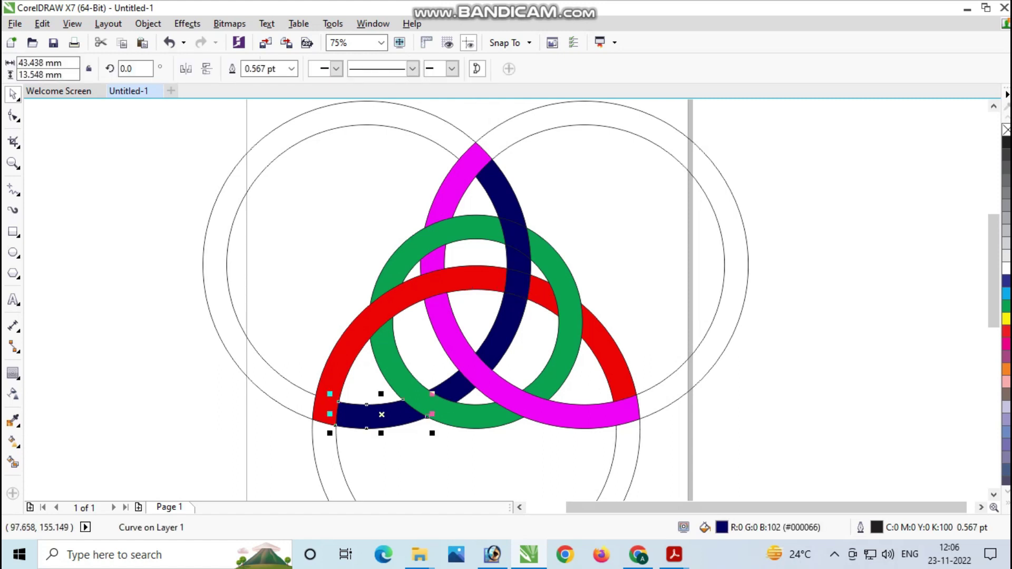
pyautogui.keyDown('shift'); pyautogui.click(451, 388); pyautogui.keyUp('shift')
pyautogui.keyDown('shift'); pyautogui.click(491, 348); pyautogui.keyUp('shift')
pyautogui.keyDown('shift'); pyautogui.click(517, 285); pyautogui.keyUp('shift')
pyautogui.keyDown('shift'); pyautogui.click(519, 264); pyautogui.keyUp('shift')
pyautogui.keyDown('shift'); pyautogui.click(518, 248); pyautogui.keyUp('shift')
pyautogui.keyDown('shift'); pyautogui.click(511, 208); pyautogui.keyUp('shift')
pyautogui.click(213, 68)
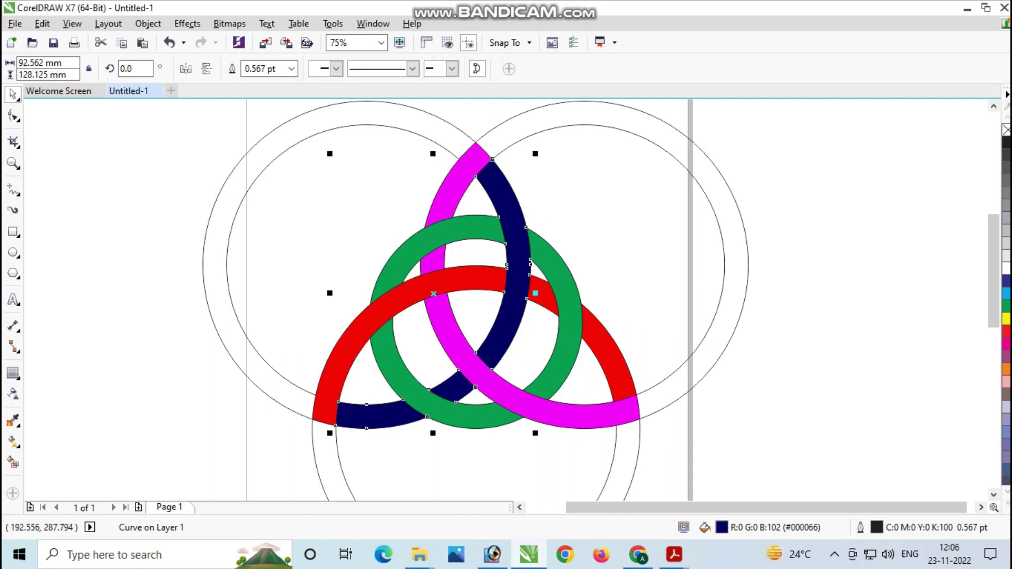
pyautogui.press('Escape')
# - Move the welded navy, green and magenta bands aside one at a time, undoing each move
pyautogui.moveTo(519, 263); pyautogui.dragTo(580, 288)
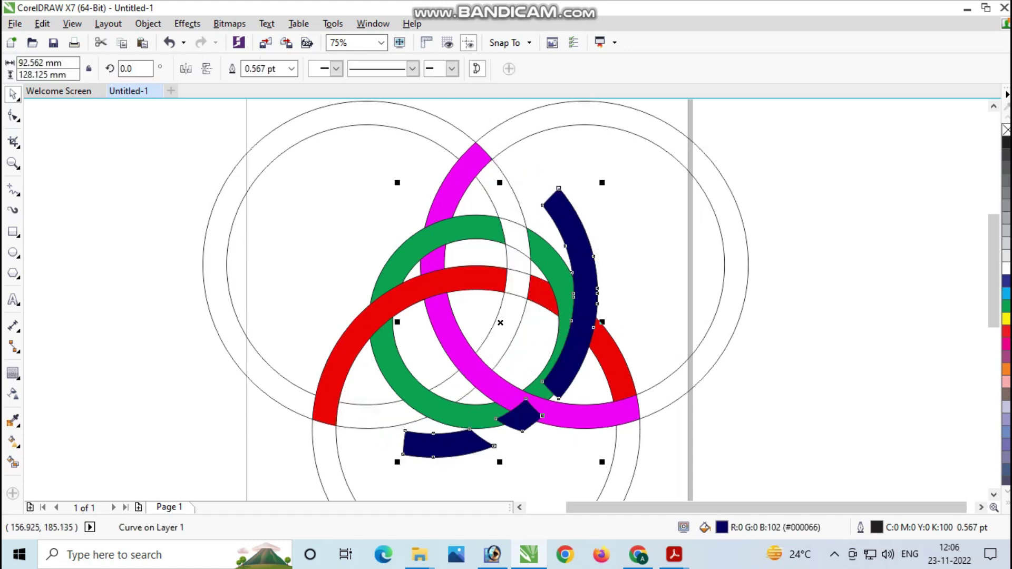
pyautogui.hotkey('ctrl', 'z')
pyautogui.moveTo(452, 204); pyautogui.dragTo(347, 235)
pyautogui.hotkey('ctrl', 'z')
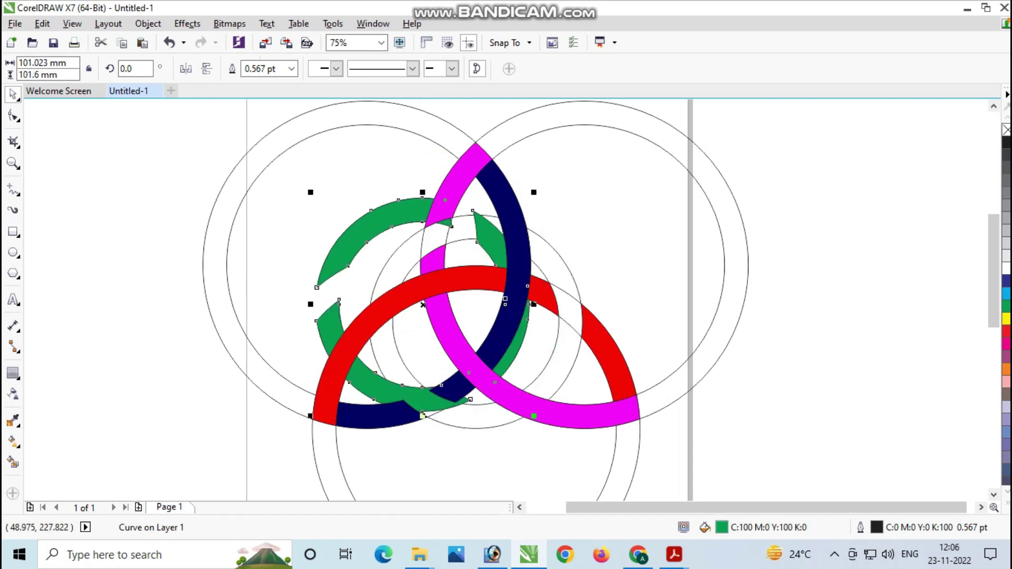
pyautogui.hotkey('ctrl', 'z')
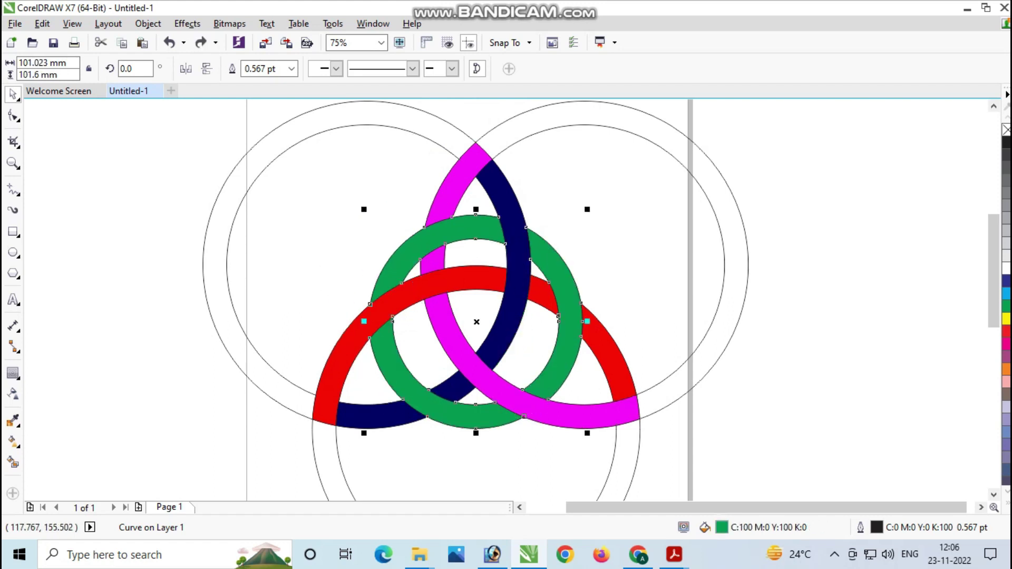
pyautogui.click(589, 414)
pyautogui.moveTo(588, 414); pyautogui.dragTo(541, 457)
pyautogui.hotkey('ctrl', 'z')
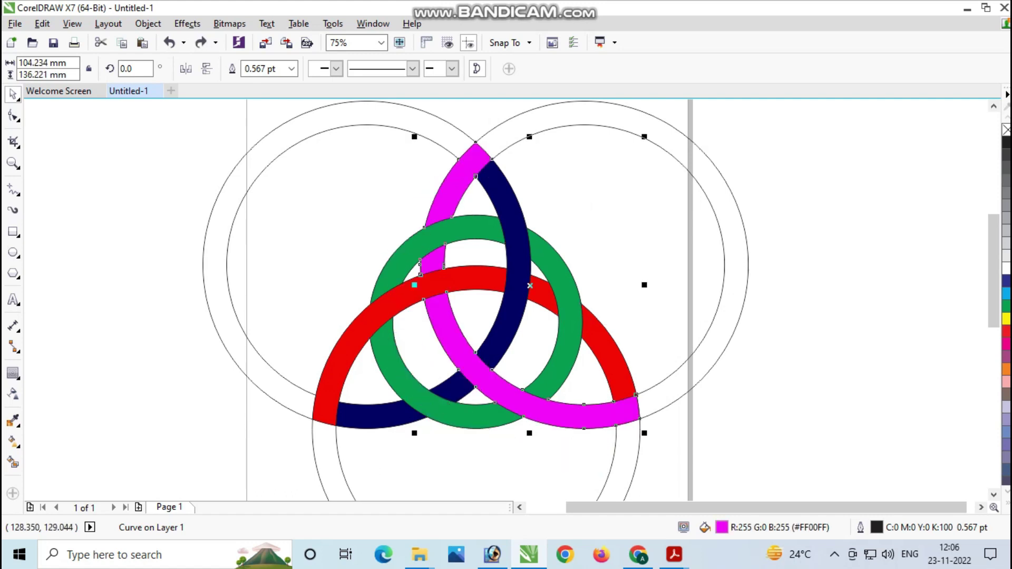
pyautogui.press('Escape')
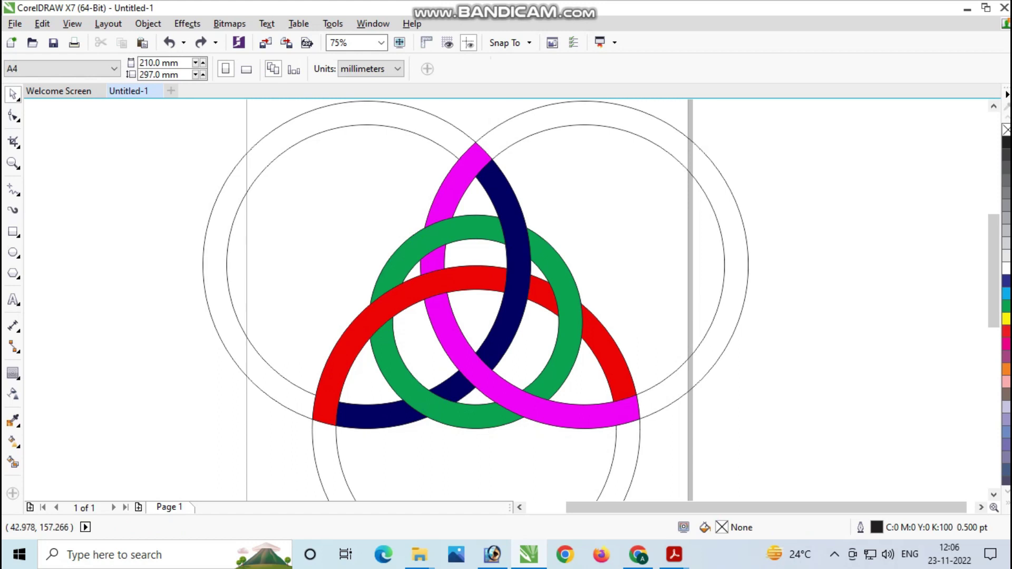
# - Move the four coloured bands together clear of the construction circles, and delete the leftover circle outlines
pyautogui.click(330, 385)
pyautogui.keyDown('shift'); pyautogui.click(438, 236); pyautogui.keyUp('shift')
pyautogui.keyDown('shift'); pyautogui.click(455, 181); pyautogui.keyUp('shift')
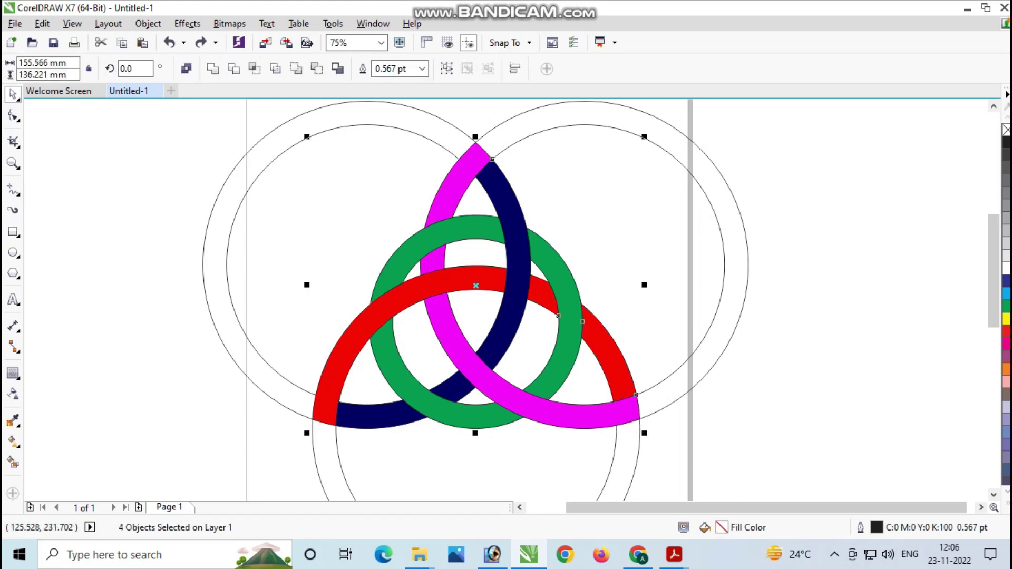
pyautogui.moveTo(475, 288); pyautogui.dragTo(827, 284)
pyautogui.scroll(-2, 827, 285)
pyautogui.moveTo(474, 151); pyautogui.dragTo(789, 457)
pyautogui.press('Delete')
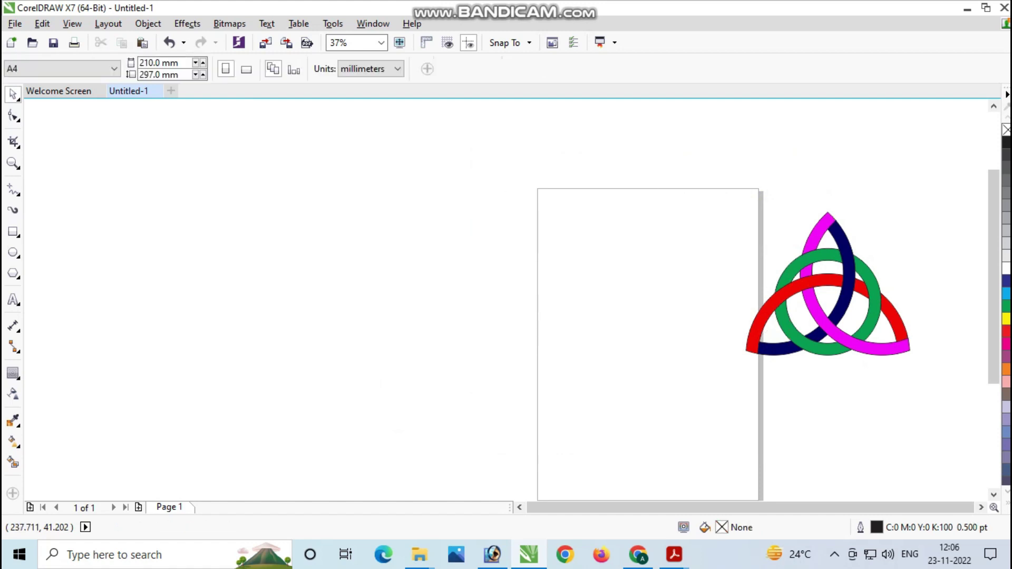
# - Select the whole four-band logo and move it back onto the page
pyautogui.moveTo(688, 152); pyautogui.dragTo(928, 393)
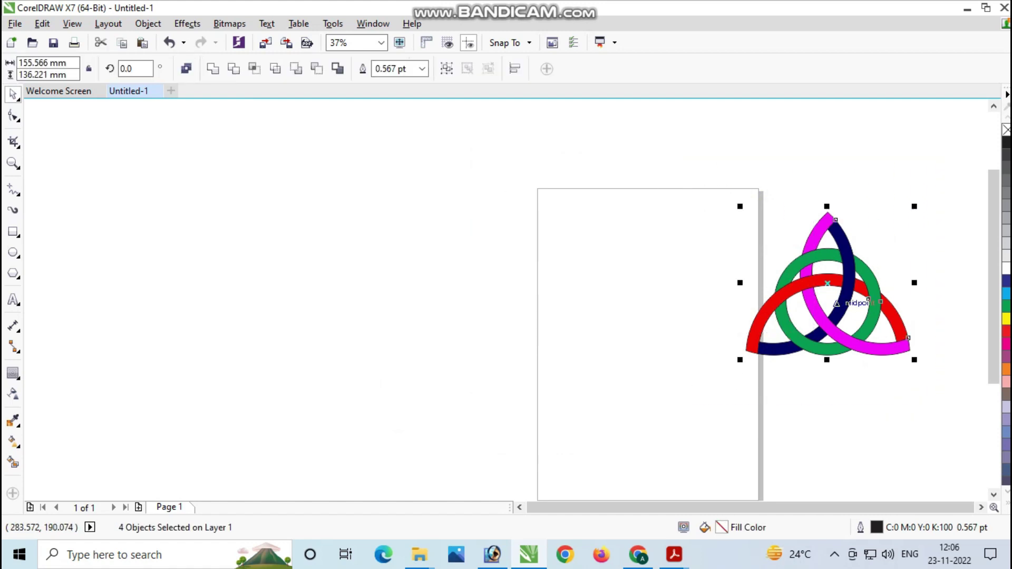
pyautogui.moveTo(828, 283); pyautogui.dragTo(656, 322)
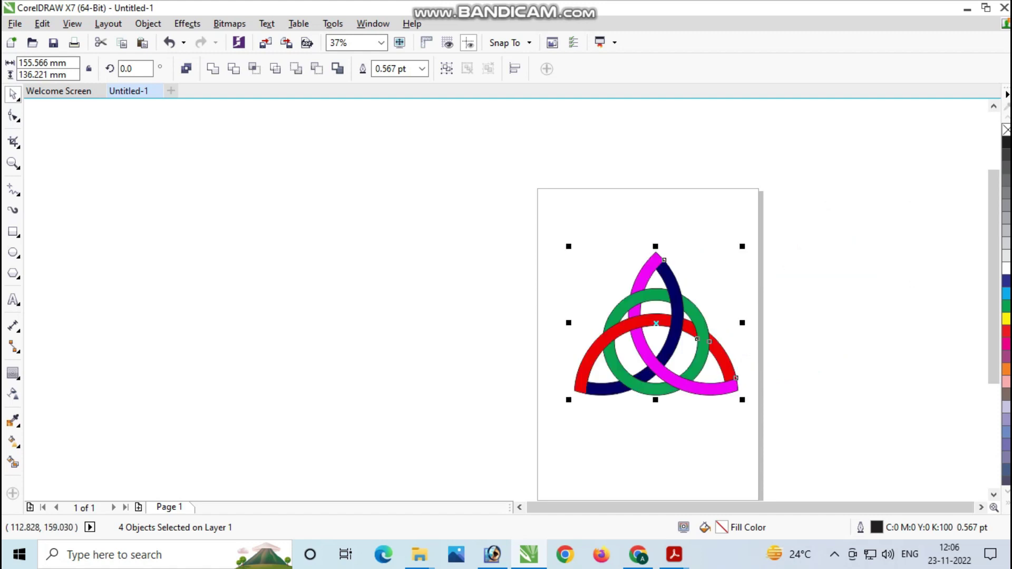
pyautogui.scroll(2, 695, 355)
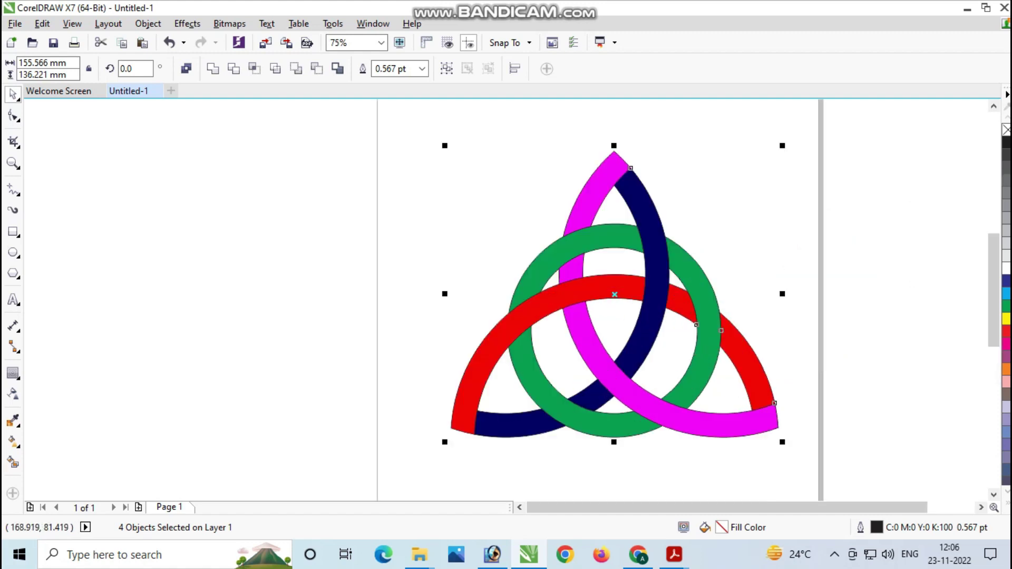
# - Remove the outline from all four bands of the logo and deselect them
pyautogui.click(838, 326)
pyautogui.moveTo(402, 133); pyautogui.dragTo(786, 484)
pyautogui.rightClick(1006, 130)
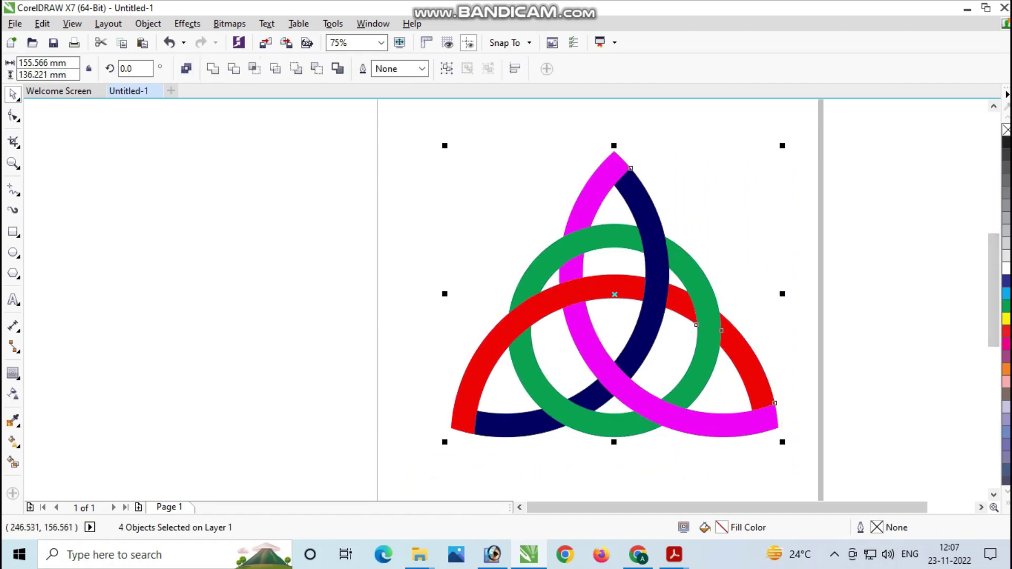
pyautogui.press('Escape')
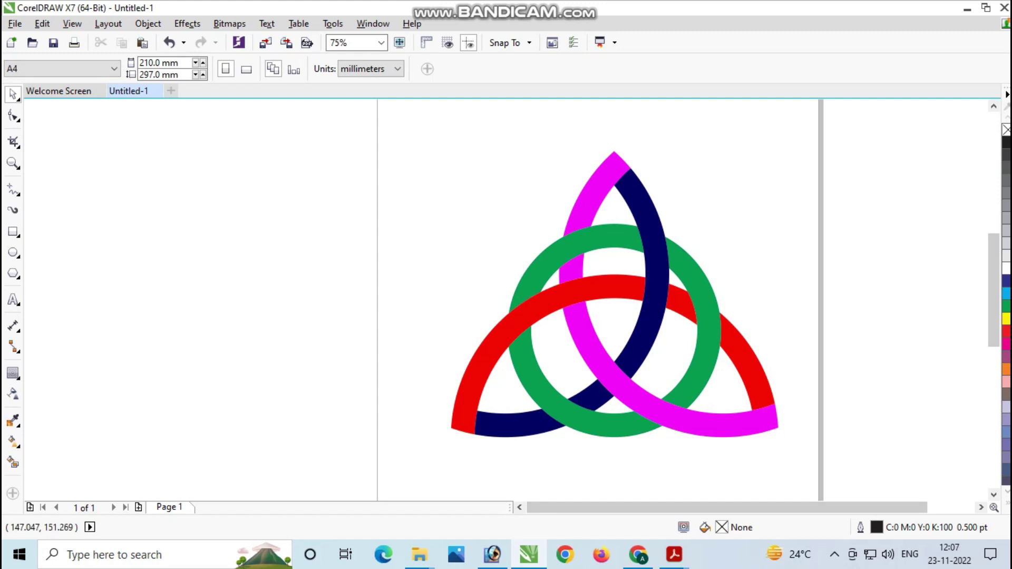
# - Scale the logo down to about 80 × 70 mm in the page's upper-left area and place a copy beside it
pyautogui.scroll(-1, 478, 167)
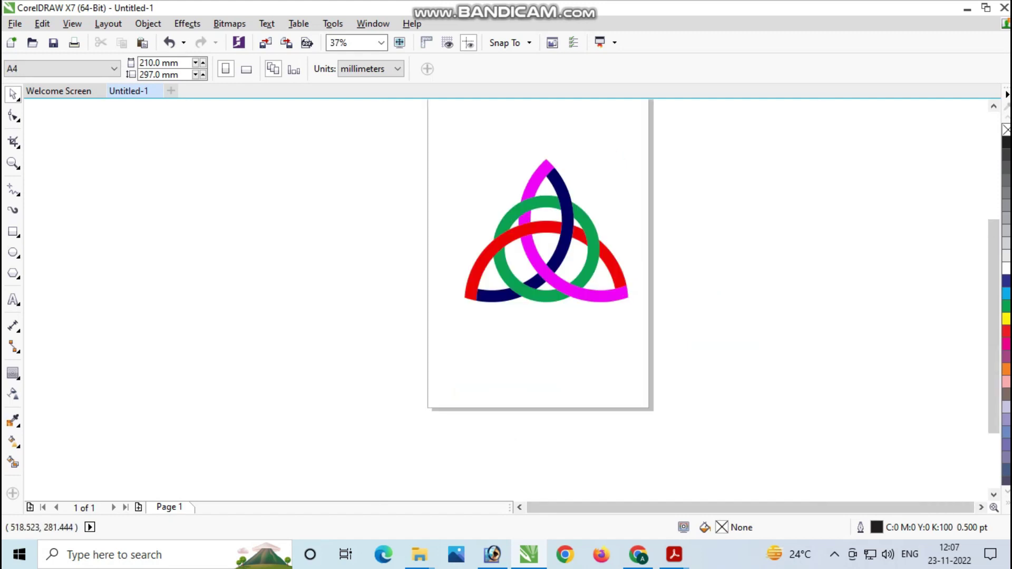
pyautogui.click(993, 106)
pyautogui.click(994, 106)
pyautogui.moveTo(429, 216); pyautogui.dragTo(632, 436)
pyautogui.moveTo(633, 386); pyautogui.dragTo(553, 317)
pyautogui.moveTo(507, 276); pyautogui.dragTo(583, 233)
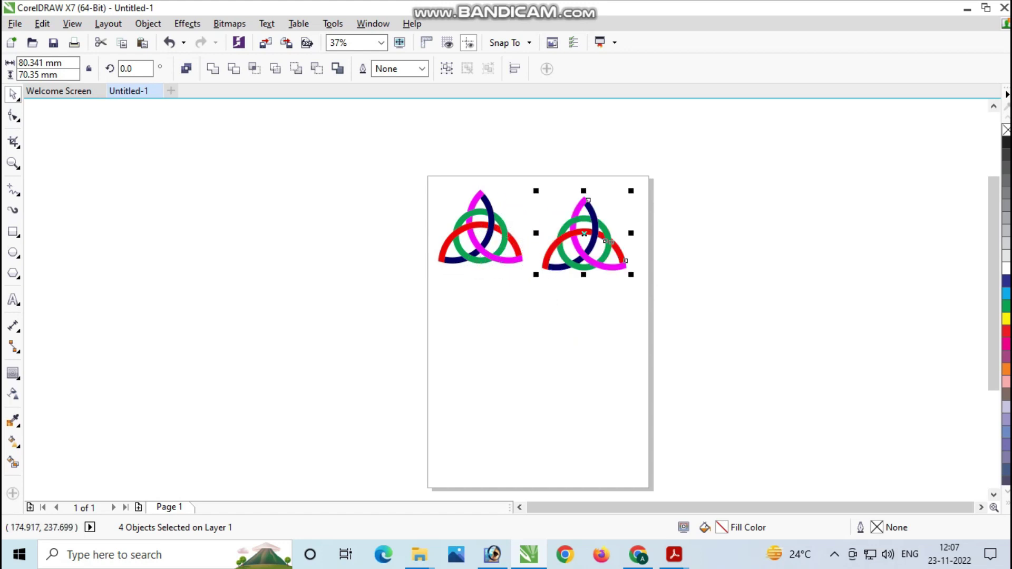
pyautogui.press('Escape')
# - Apply an elliptical fountain fill to the copy's navy band, with green at the centre fading to navy
pyautogui.scroll(2, 607, 229)
pyautogui.scroll(2, 575, 185)
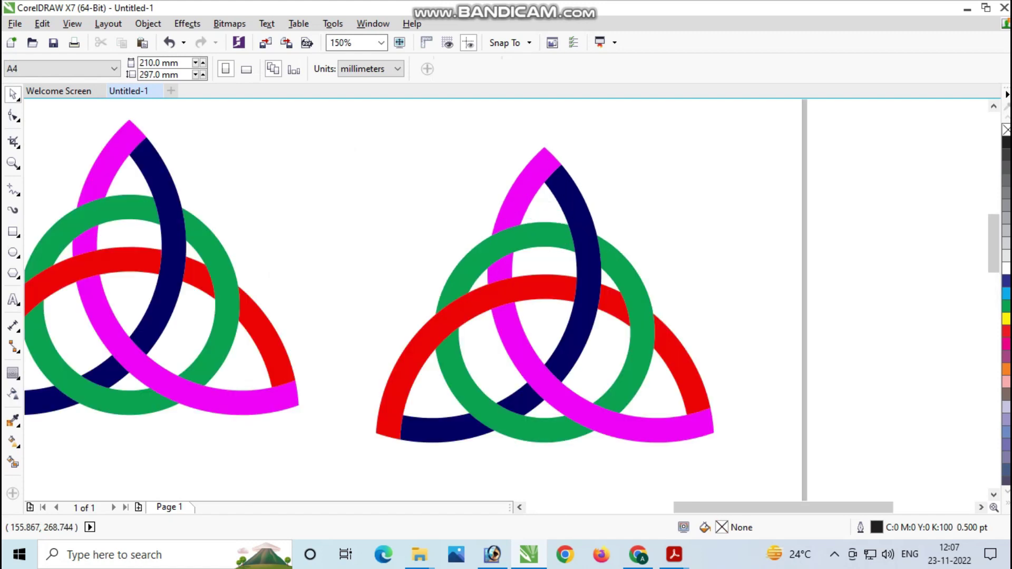
pyautogui.click(589, 248)
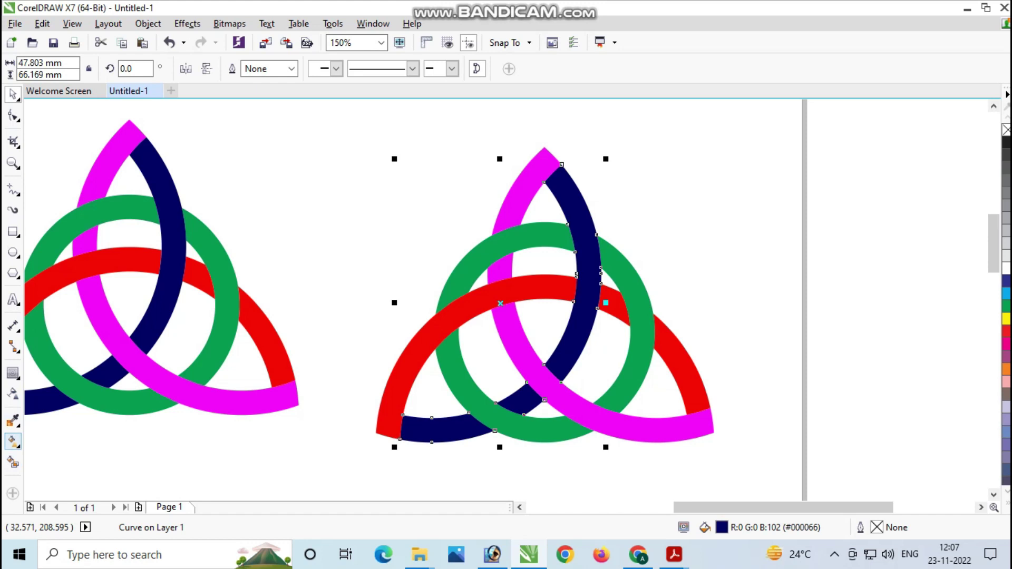
pyautogui.click(12, 442)
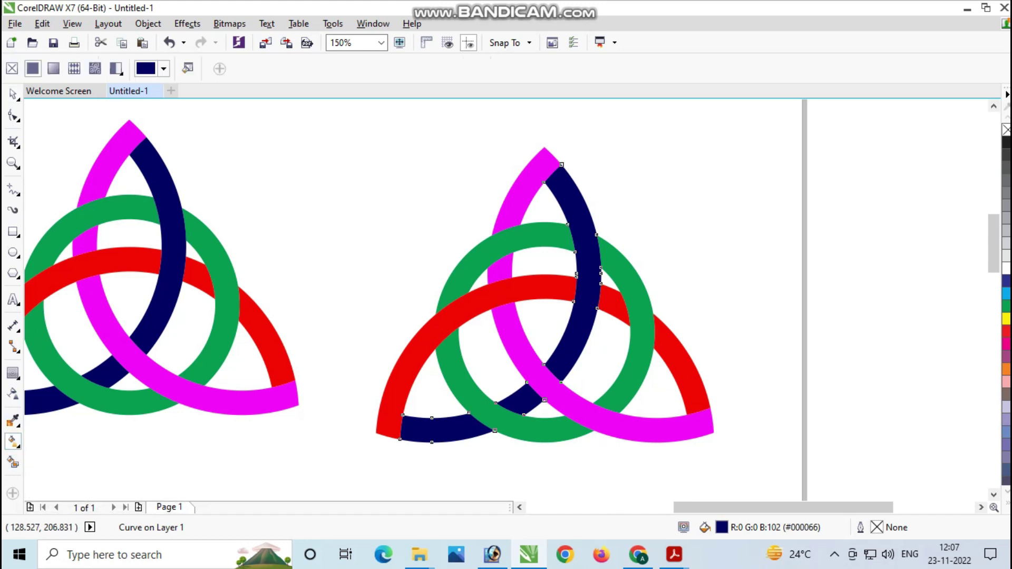
pyautogui.moveTo(522, 400); pyautogui.dragTo(579, 224)
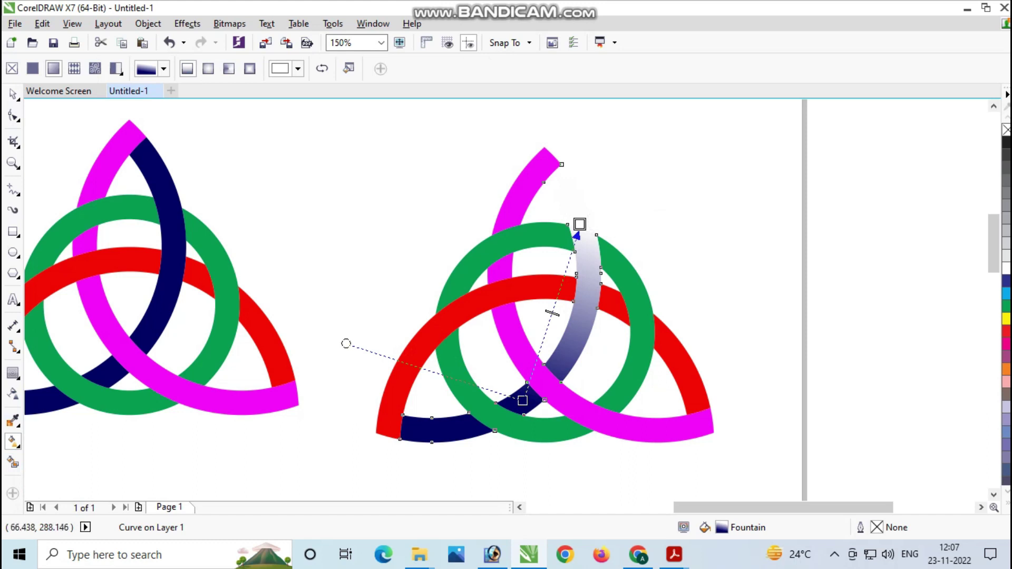
pyautogui.click(208, 68)
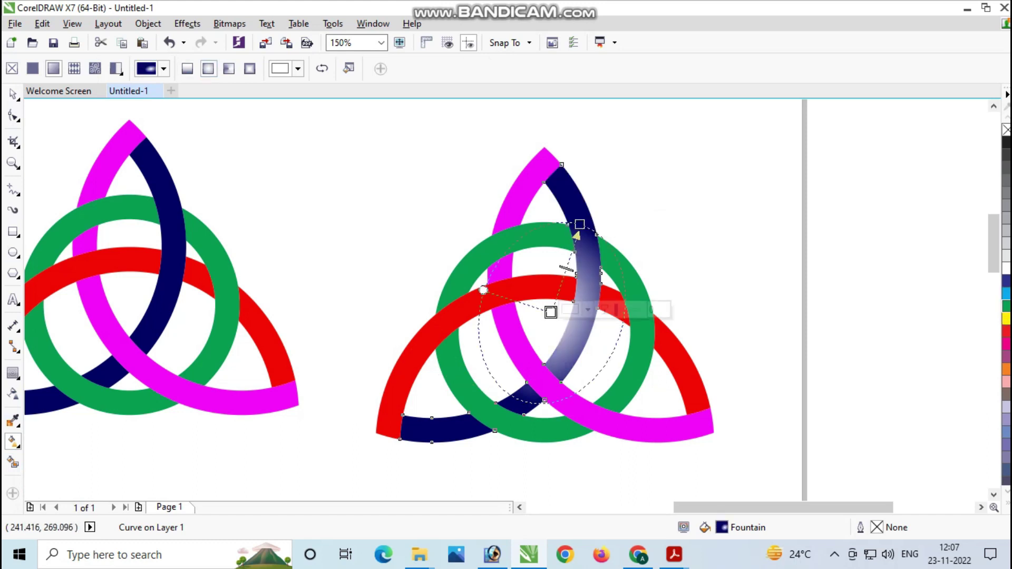
pyautogui.click(1006, 305)
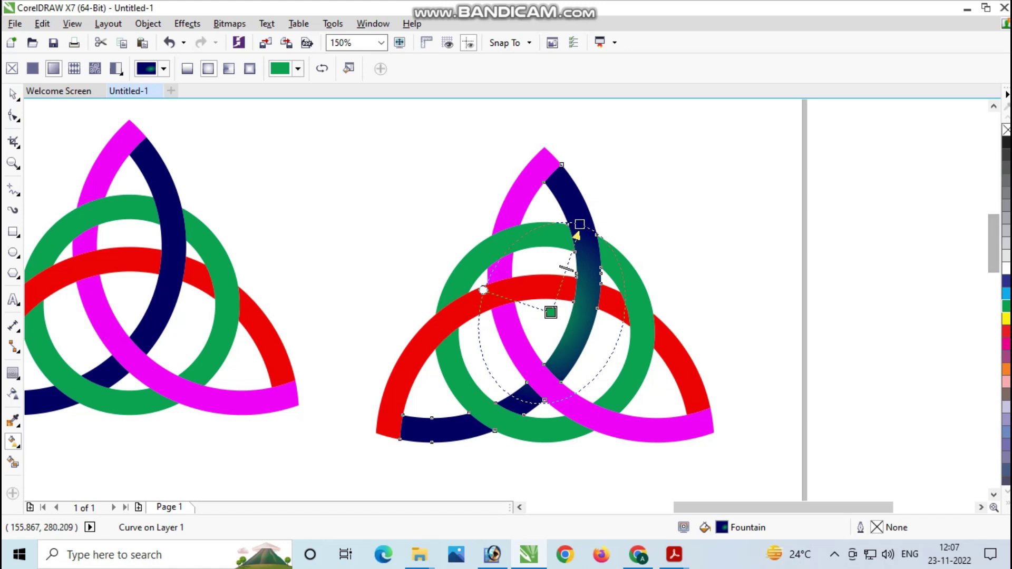
# - Display an additional colour palette and set the centre colour of the copy's navy band gradient to red
pyautogui.click(372, 23)
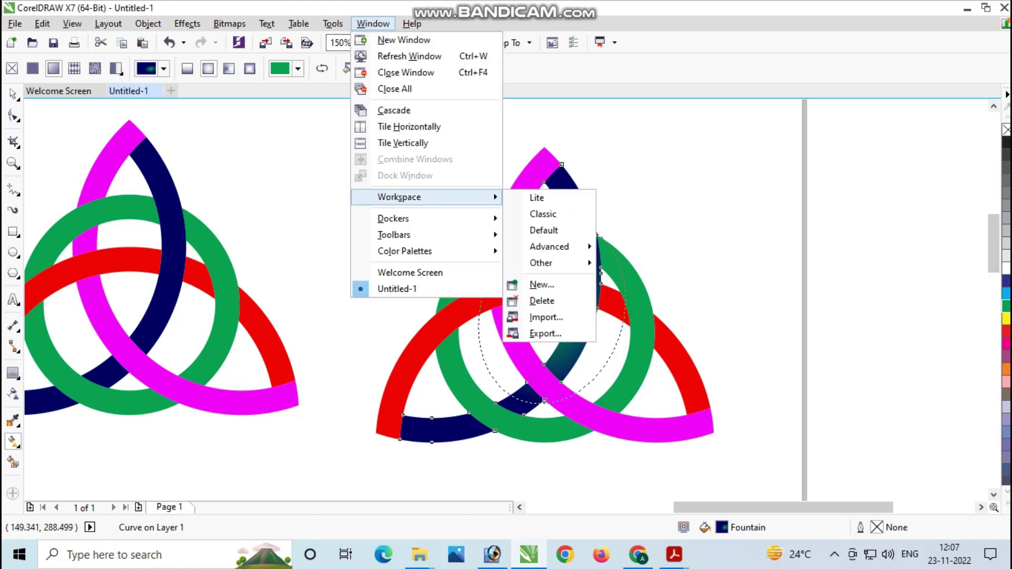
pyautogui.moveTo(422, 218)
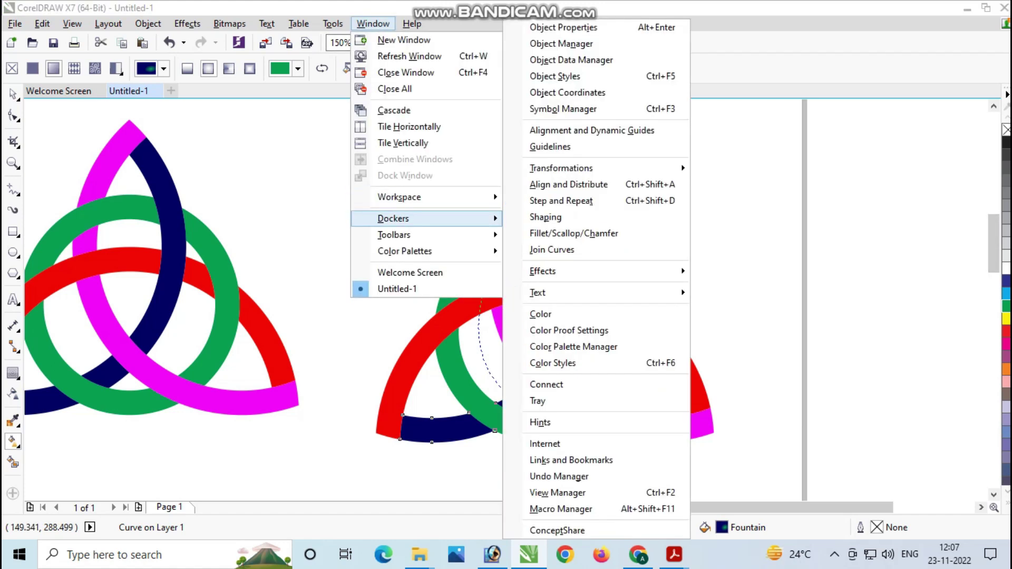
pyautogui.moveTo(422, 197)
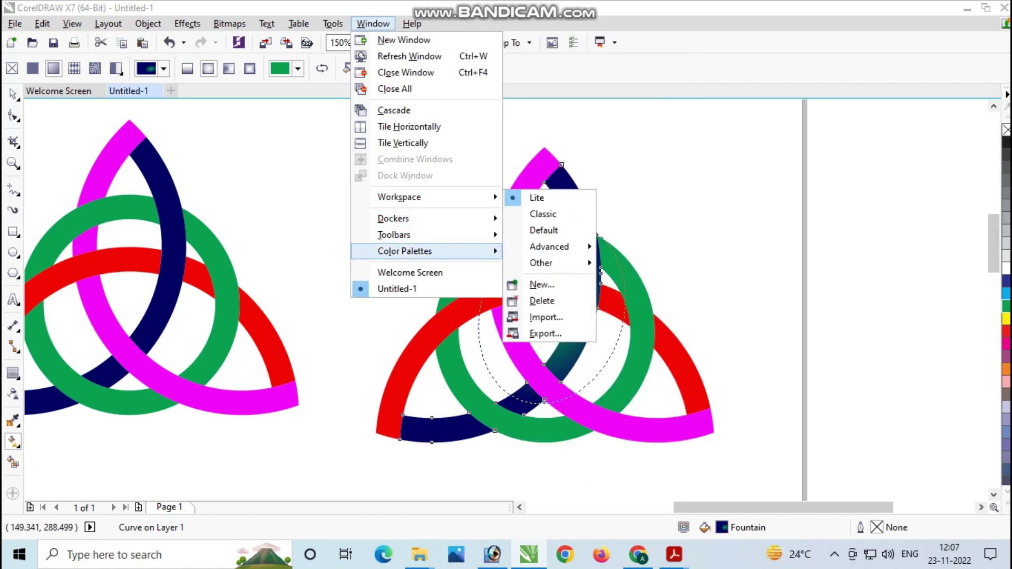
pyautogui.moveTo(422, 251)
pyautogui.click(557, 341)
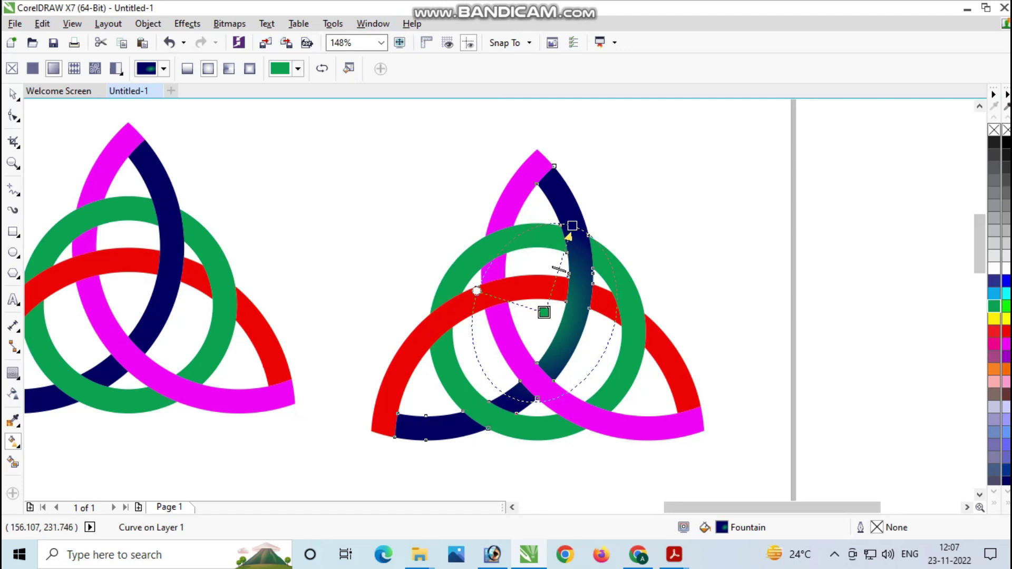
pyautogui.click(994, 331)
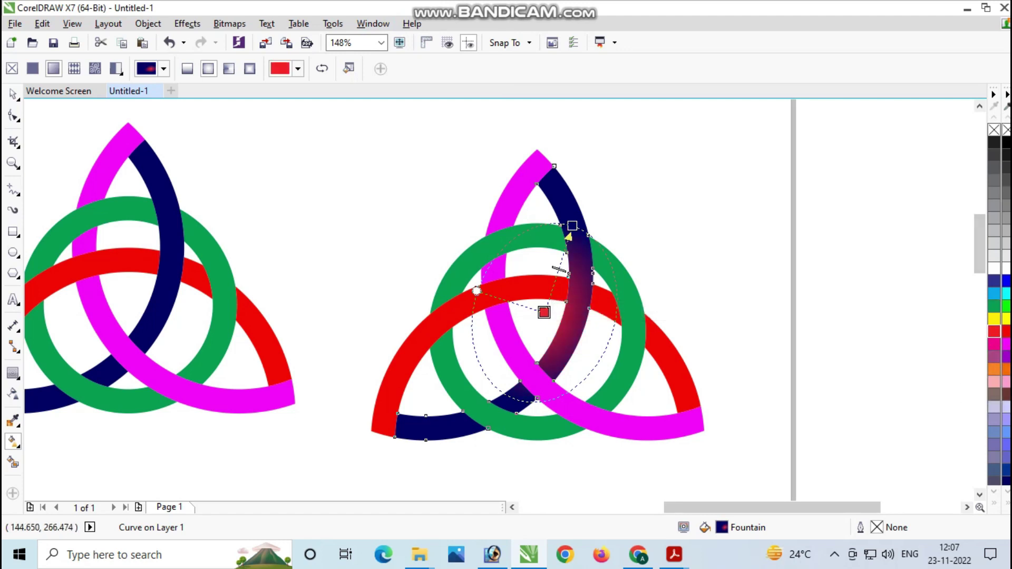
# - Apply an elliptical fountain fill to the copy's magenta band, with yellow at the centre fading to magenta
pyautogui.click(518, 186)
pyautogui.moveTo(518, 186); pyautogui.dragTo(543, 389)
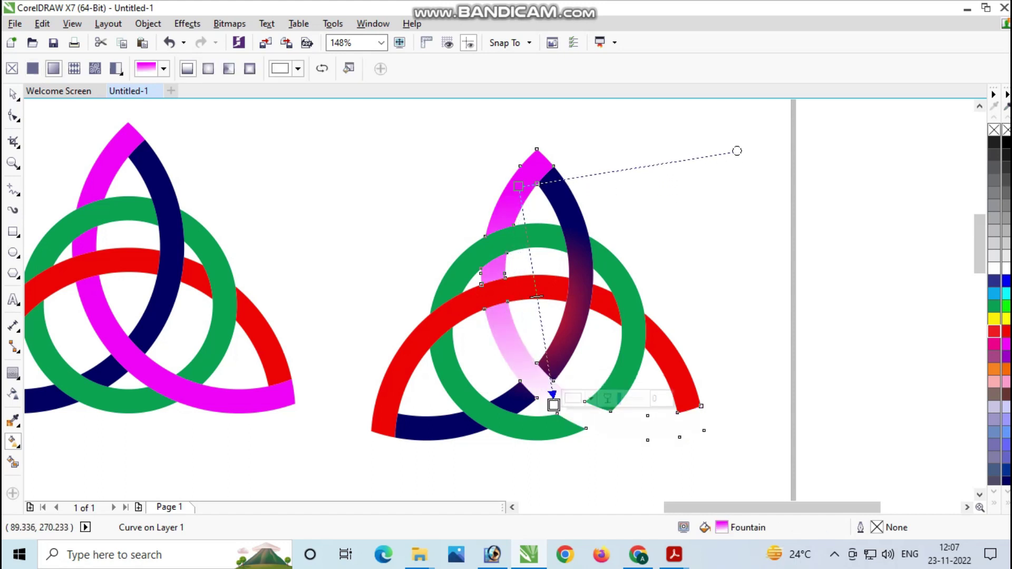
pyautogui.click(208, 69)
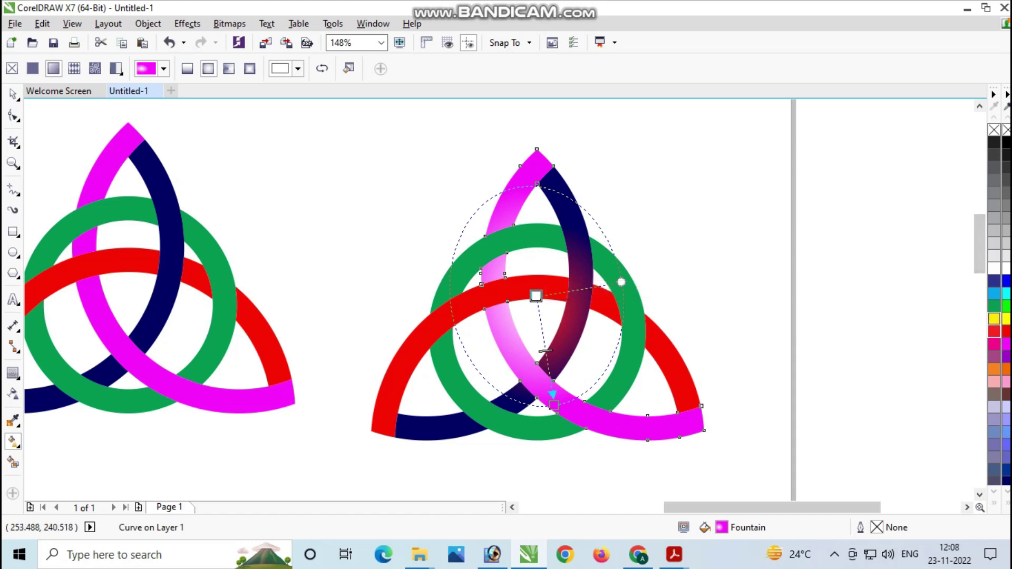
pyautogui.click(994, 318)
# - Move the yellow centre onto the magenta band's inner crossing, shift the gradient midpoint outward and widen the ellipse
pyautogui.moveTo(535, 295); pyautogui.dragTo(528, 299)
pyautogui.moveTo(610, 278); pyautogui.dragTo(625, 268)
pyautogui.moveTo(527, 299); pyautogui.dragTo(503, 311)
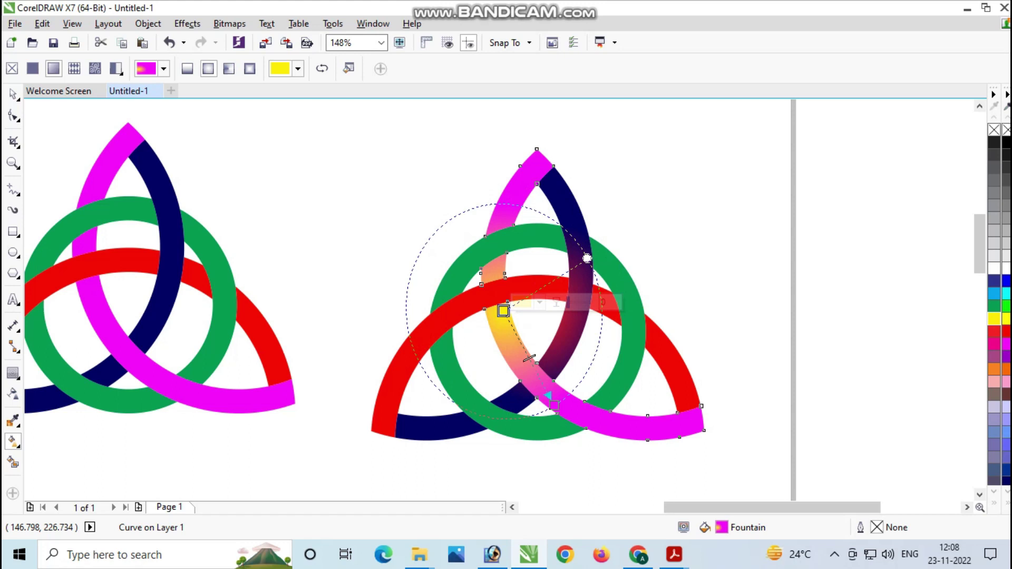
pyautogui.moveTo(523, 346); pyautogui.dragTo(533, 366)
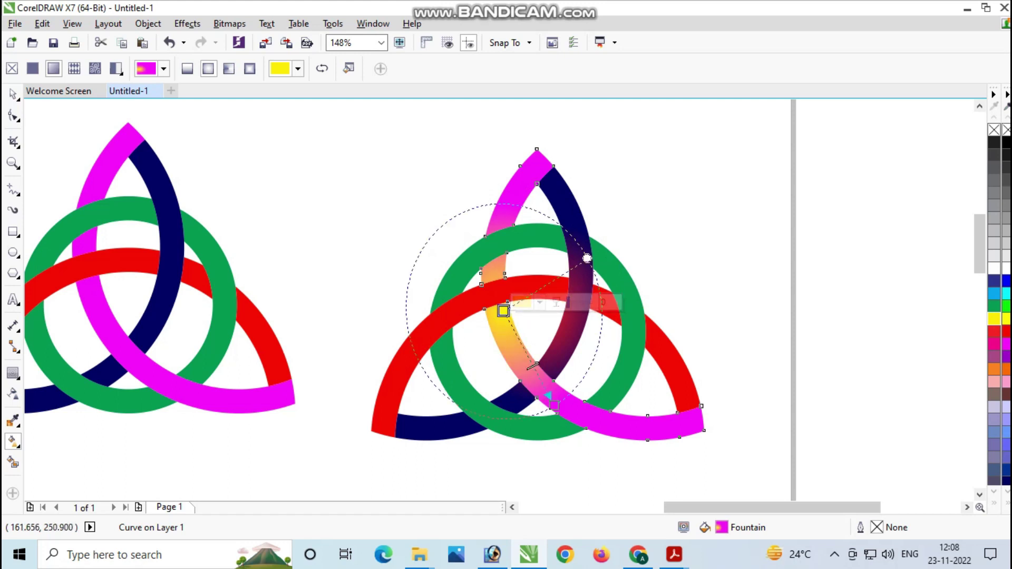
pyautogui.moveTo(587, 258); pyautogui.dragTo(609, 228)
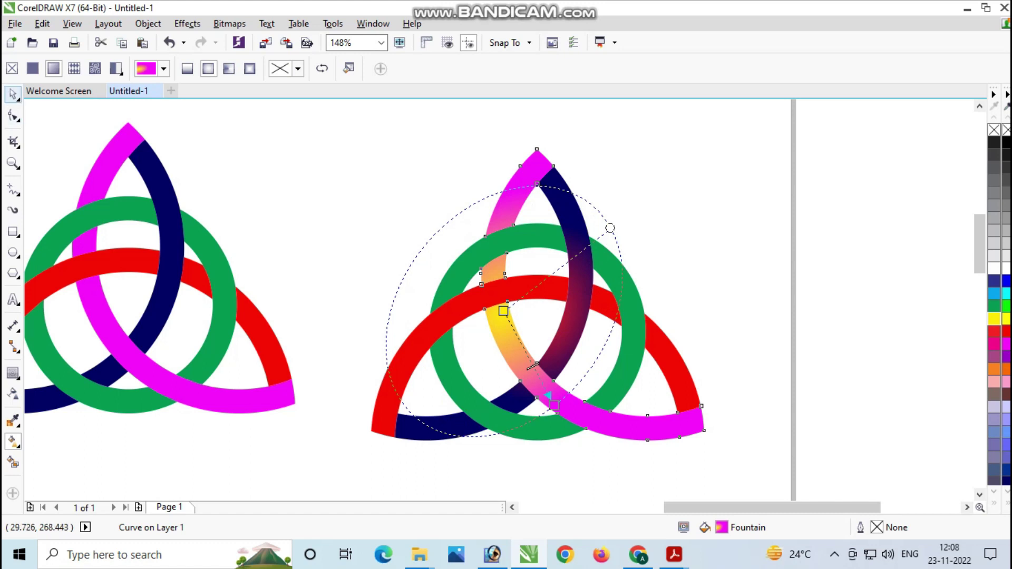
pyautogui.click(13, 94)
pyautogui.click(13, 441)
pyautogui.moveTo(496, 416); pyautogui.dragTo(542, 274)
pyautogui.hotkey('ctrl', 'z')
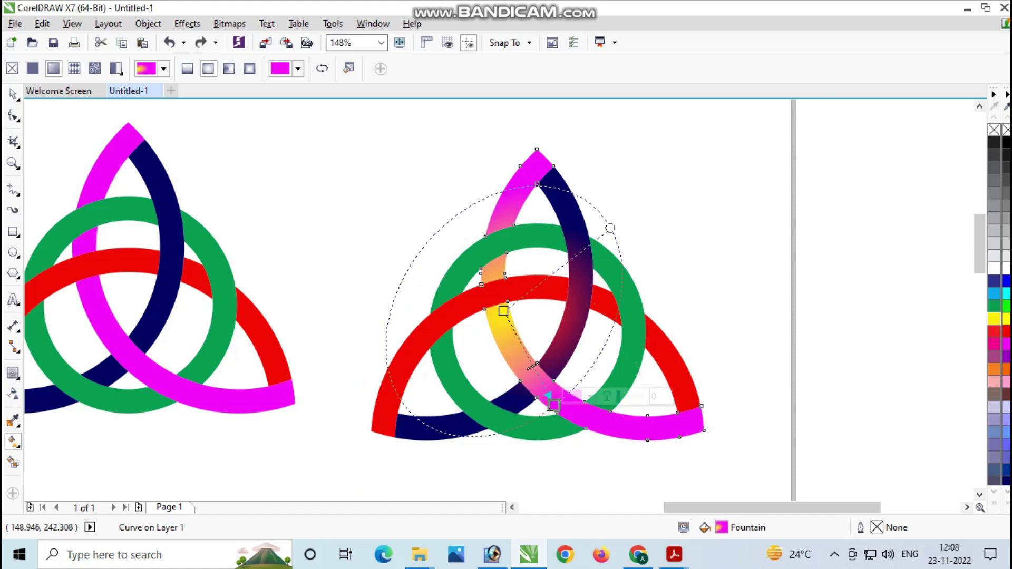
pyautogui.click(13, 94)
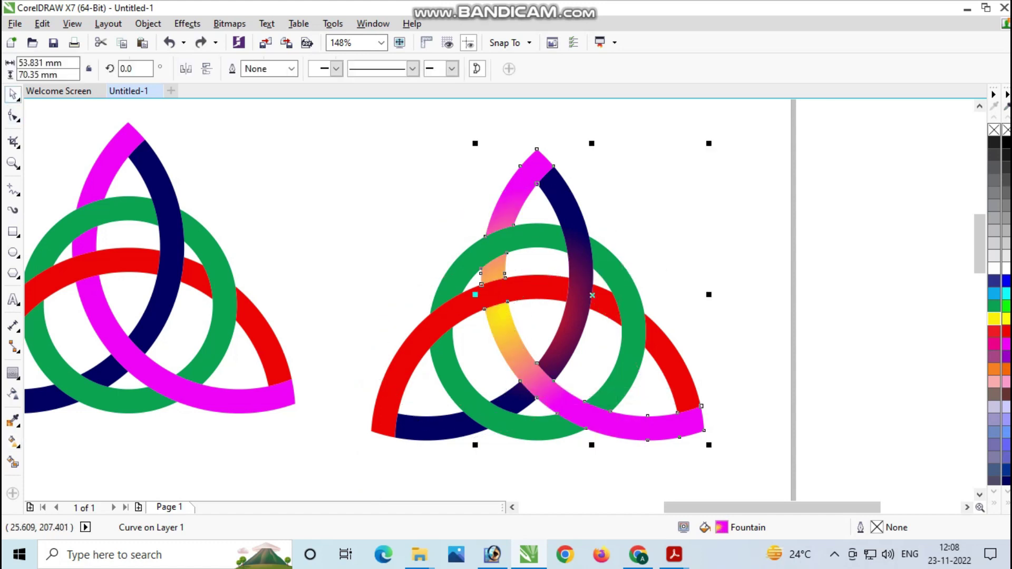
# - Apply an elliptical fountain fill to the copy's red band, with dark blue at the centre fading to red
pyautogui.click(12, 441)
pyautogui.click(537, 288)
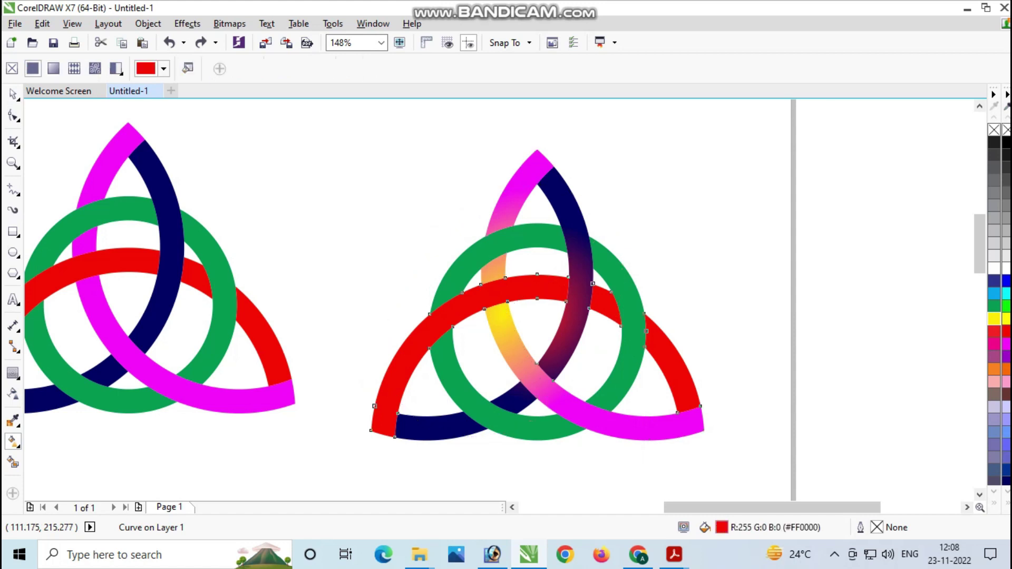
pyautogui.moveTo(387, 393); pyautogui.dragTo(693, 325)
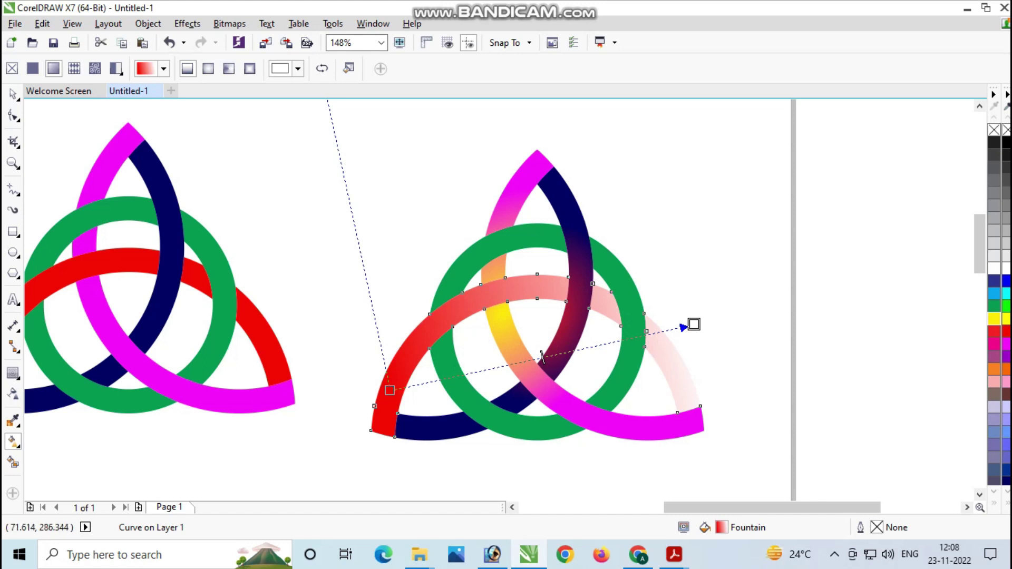
pyautogui.click(208, 69)
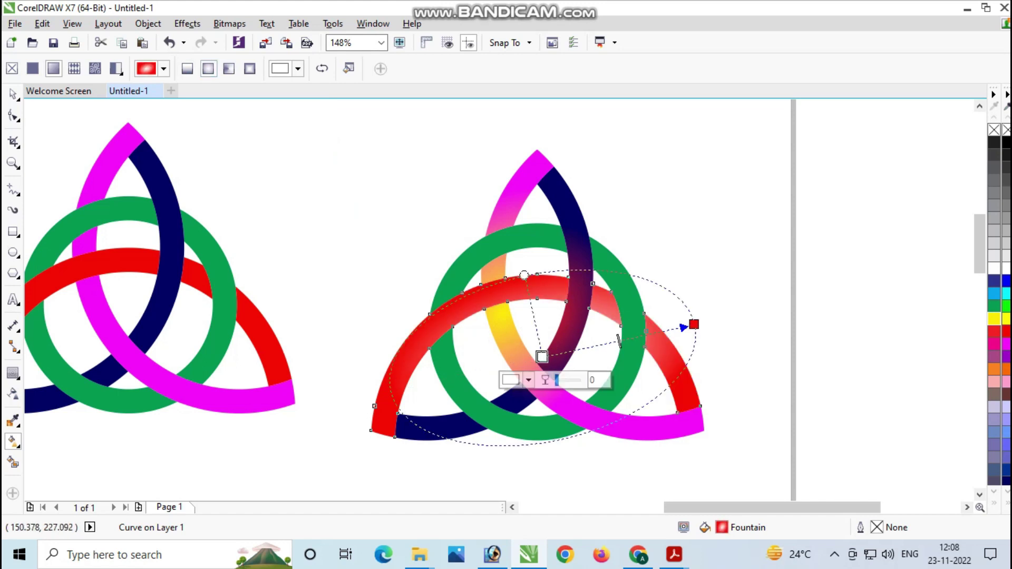
pyautogui.click(994, 281)
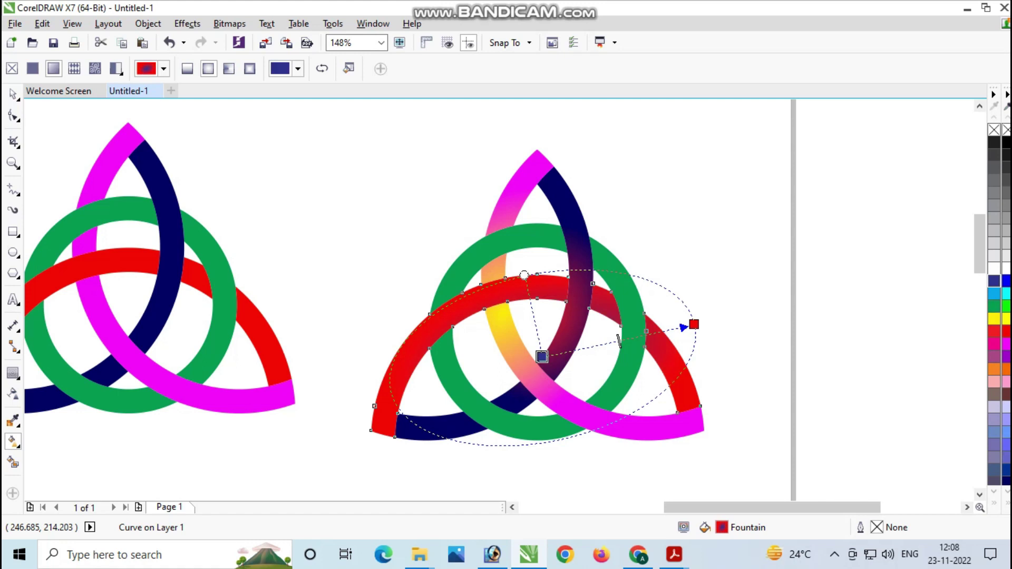
# - Move the blue gradient centre up onto the red band's arch, make the ellipse taller and deselect the band
pyautogui.moveTo(542, 356); pyautogui.dragTo(522, 299)
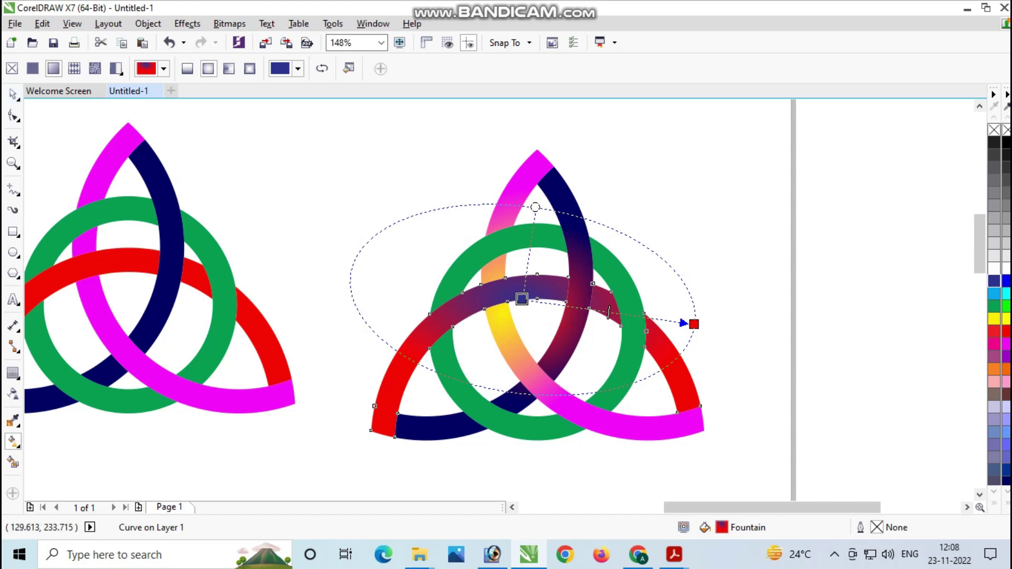
pyautogui.moveTo(535, 207); pyautogui.dragTo(535, 172)
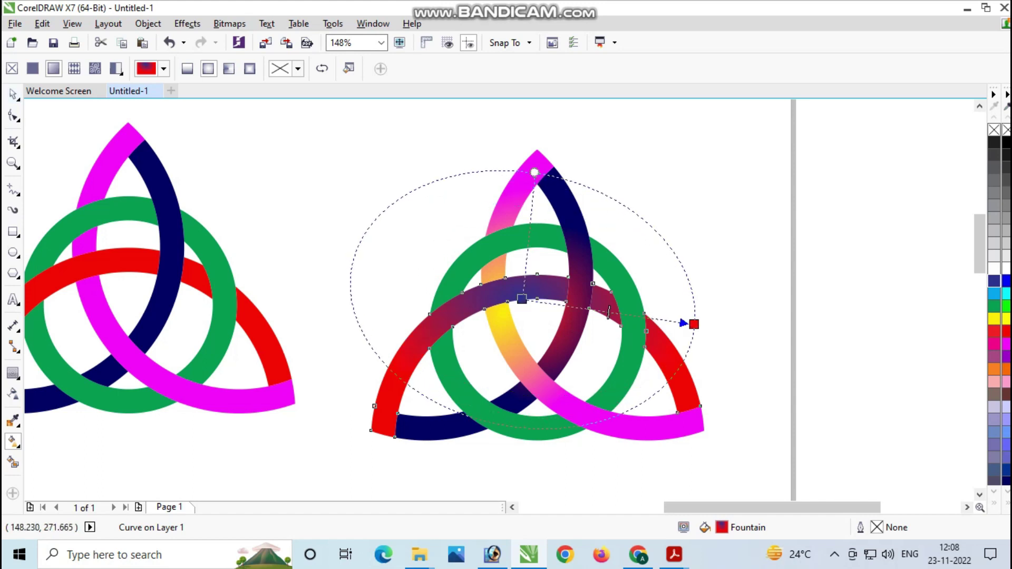
pyautogui.press('space')
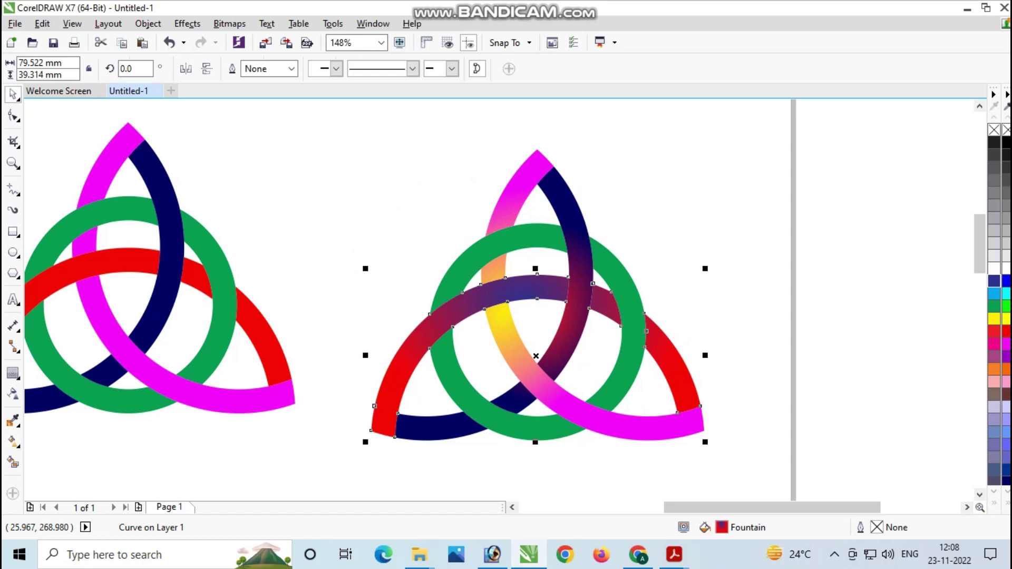
pyautogui.click(448, 195)
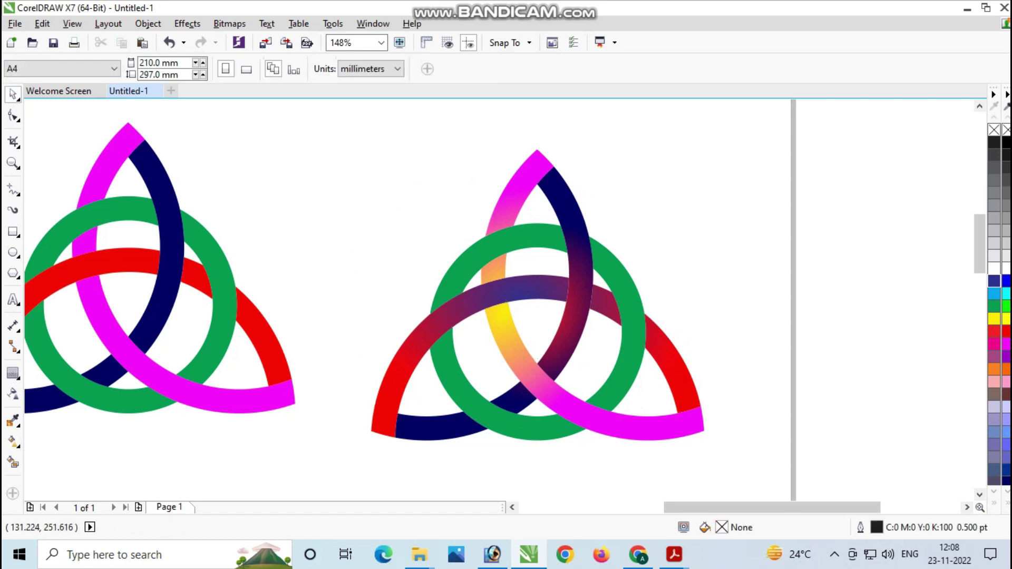
# - Apply a rectangular fountain fill to the copy's green ring, with white at the centre fading to green
pyautogui.click(463, 258)
pyautogui.click(13, 441)
pyautogui.moveTo(482, 258); pyautogui.dragTo(589, 403)
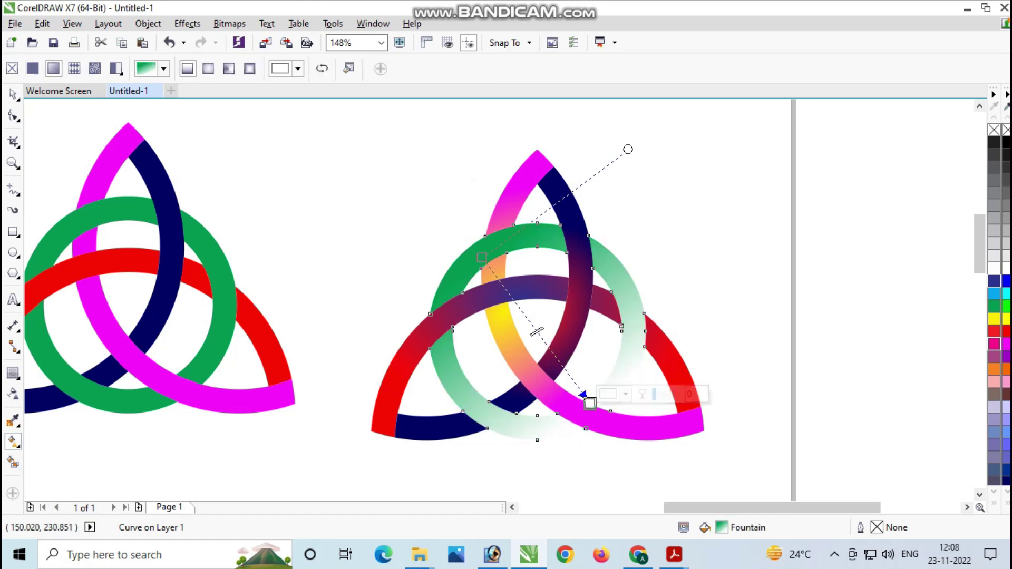
pyautogui.click(208, 69)
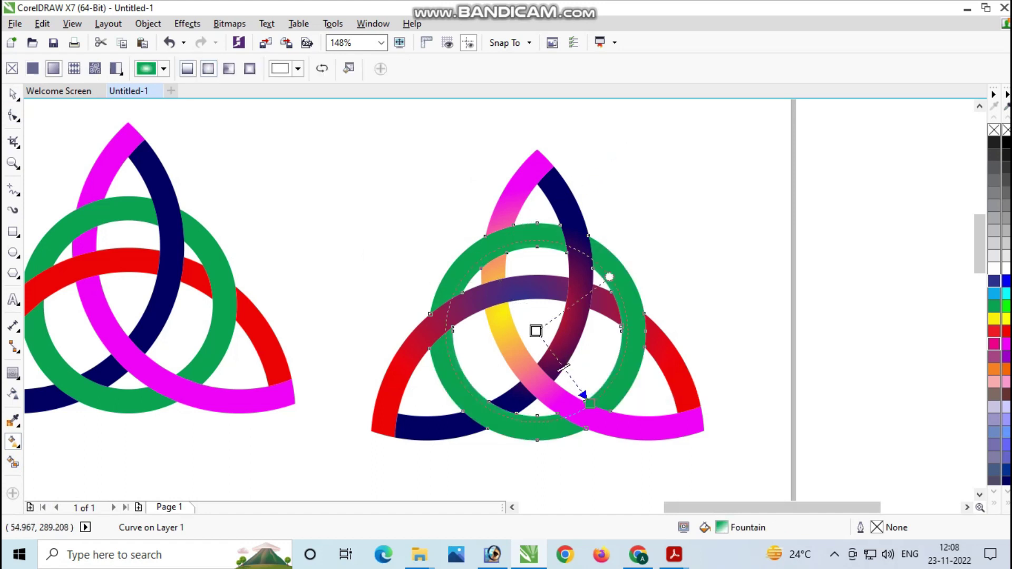
pyautogui.click(249, 68)
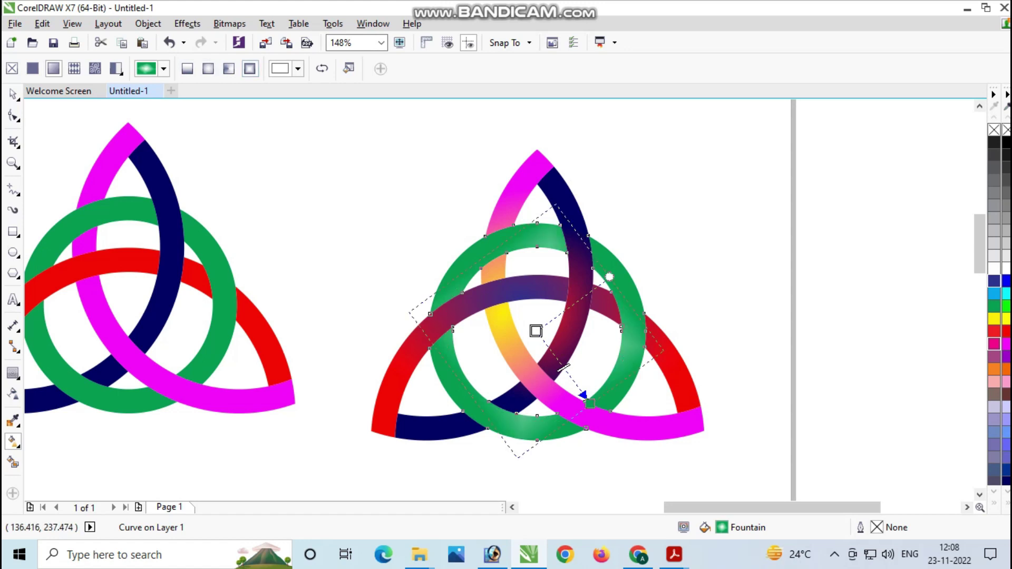
# - Shift the ring gradient's centre slightly towards its upper left and enlarge the rectangular fill area
pyautogui.moveTo(535, 330); pyautogui.dragTo(531, 326)
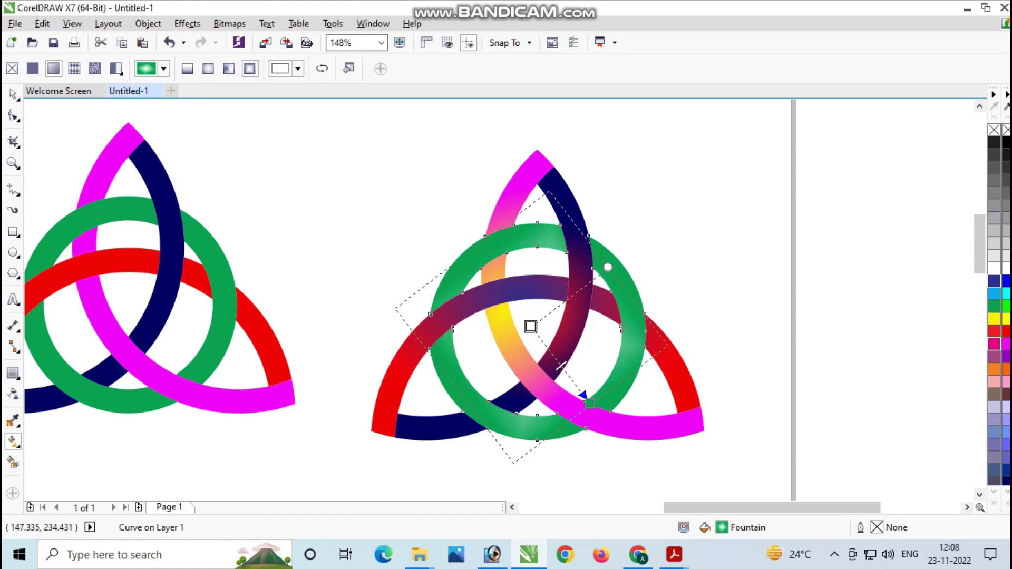
pyautogui.moveTo(609, 267); pyautogui.dragTo(613, 254)
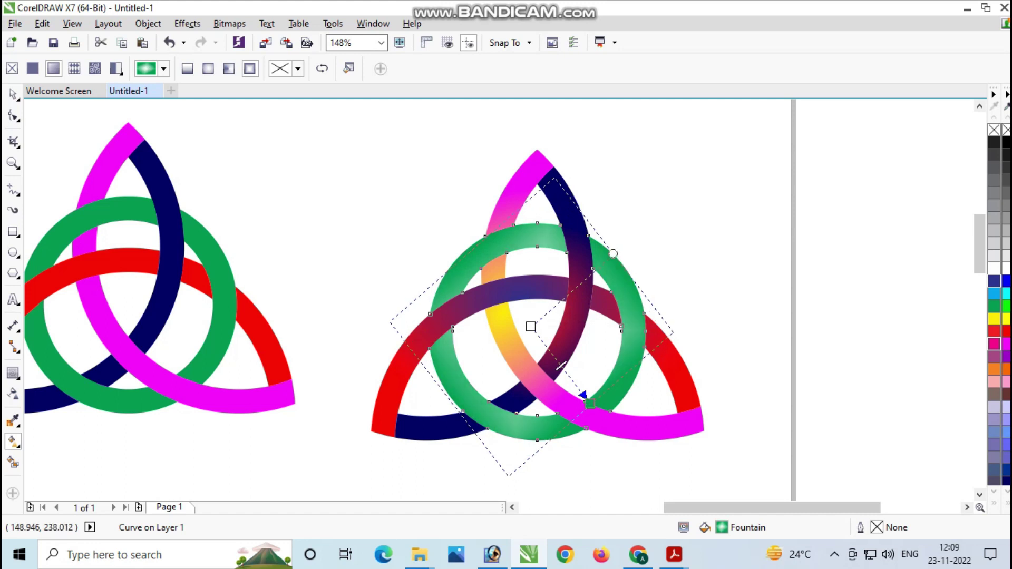
pyautogui.moveTo(531, 327); pyautogui.dragTo(523, 317)
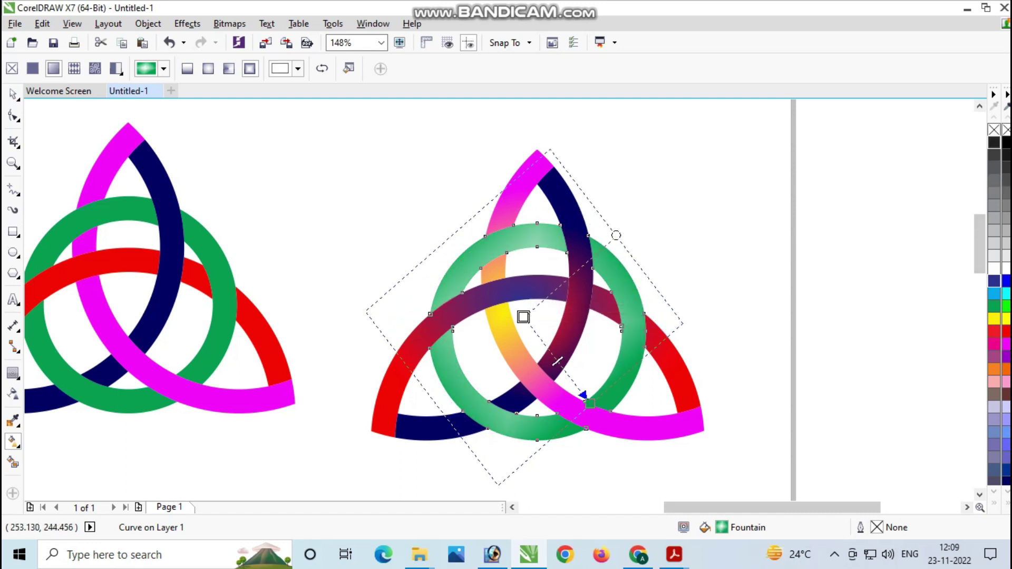
# - Try black, bright green and blue as the ring gradient's centre colour, and settle on cyan
pyautogui.click(995, 142)
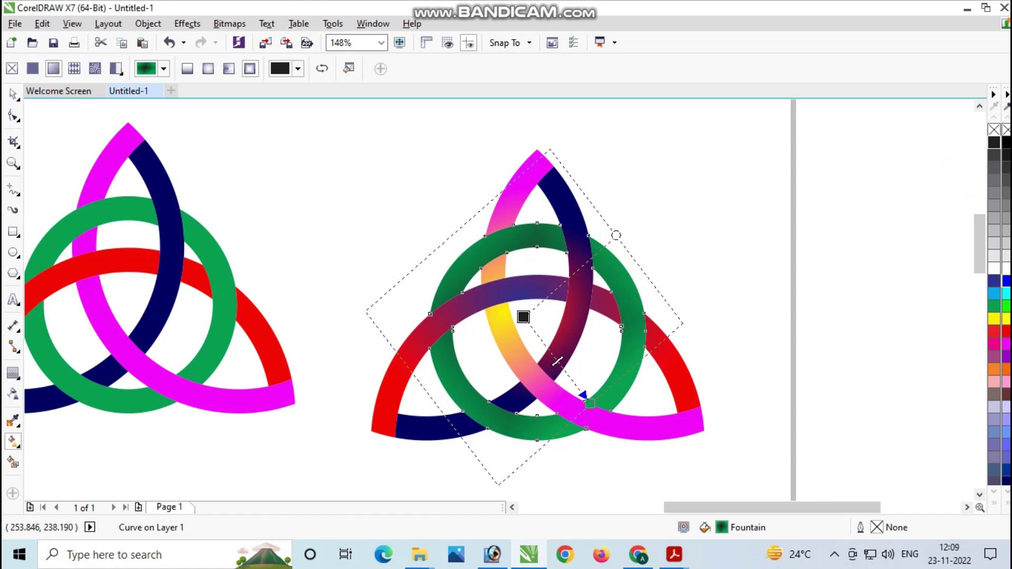
pyautogui.click(994, 306)
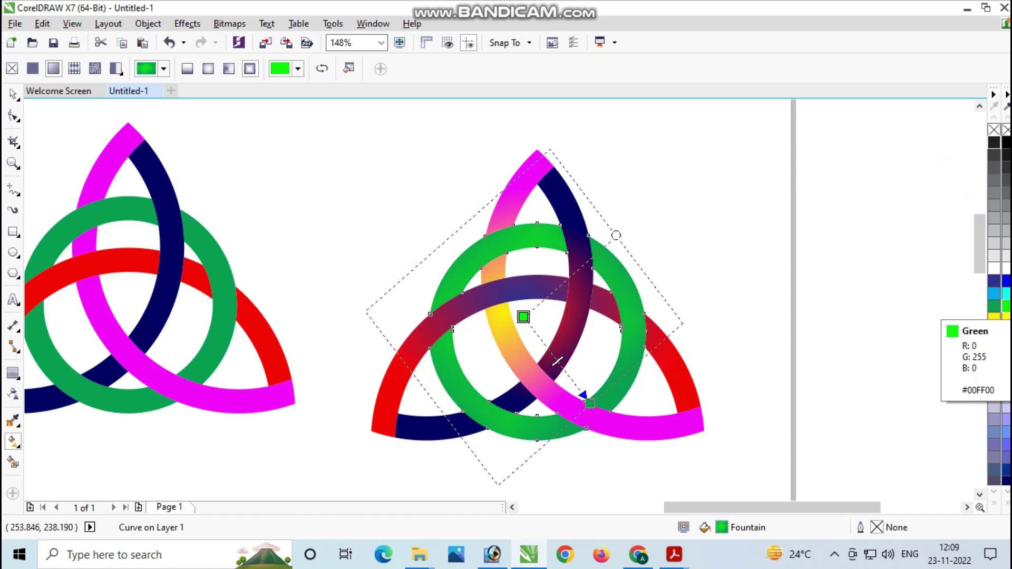
pyautogui.click(994, 280)
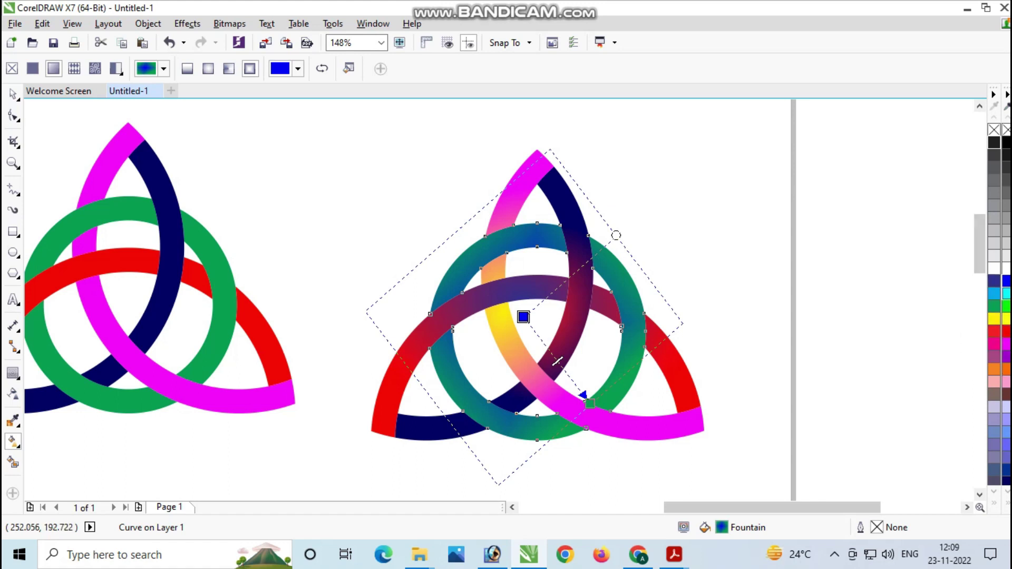
pyautogui.click(994, 293)
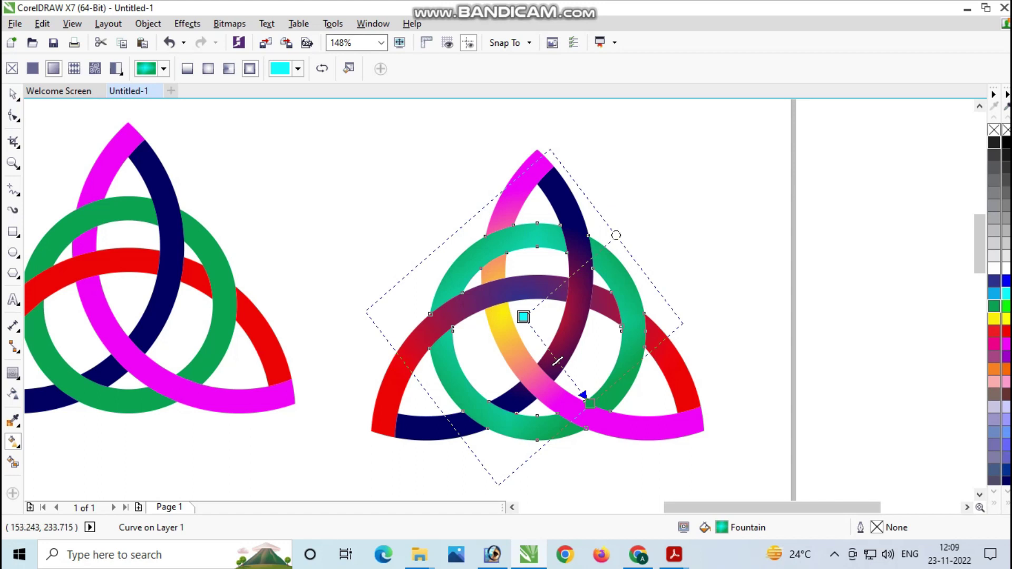
# - Stretch the ring's rectangular gradient in both directions so cyan covers more of the ring, and deselect it
pyautogui.moveTo(616, 235); pyautogui.dragTo(633, 211)
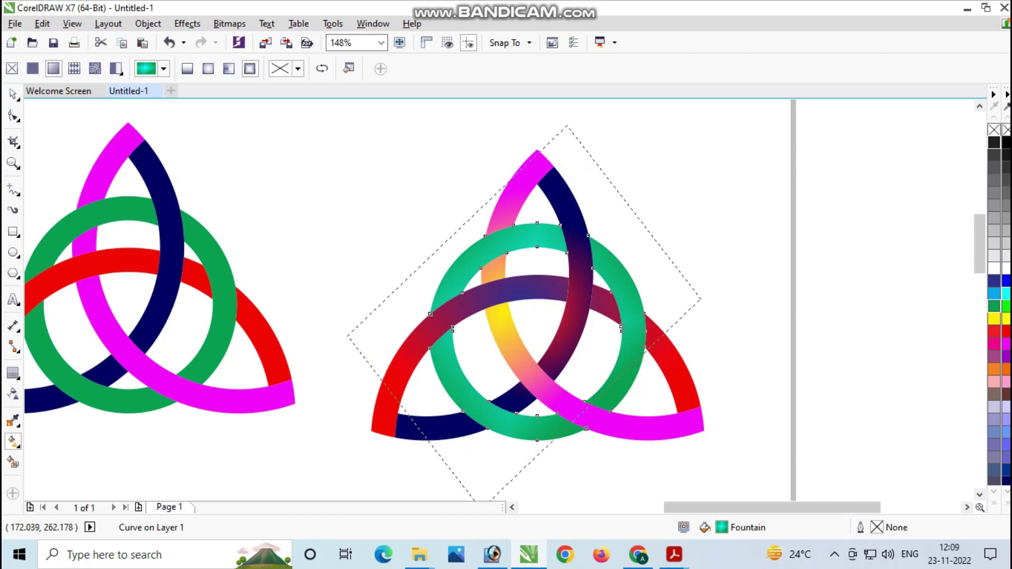
pyautogui.moveTo(591, 404); pyautogui.dragTo(615, 423)
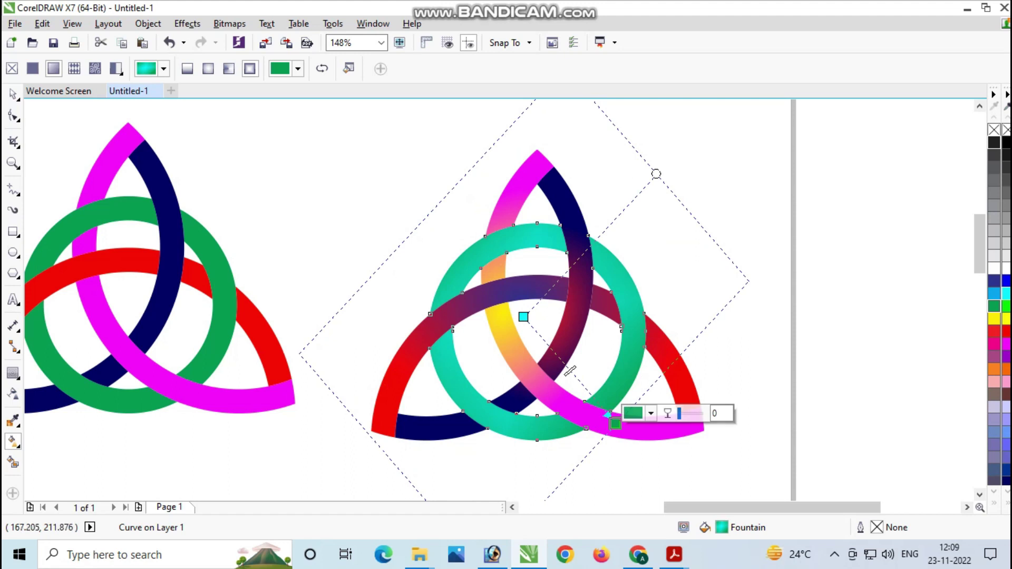
pyautogui.click(13, 94)
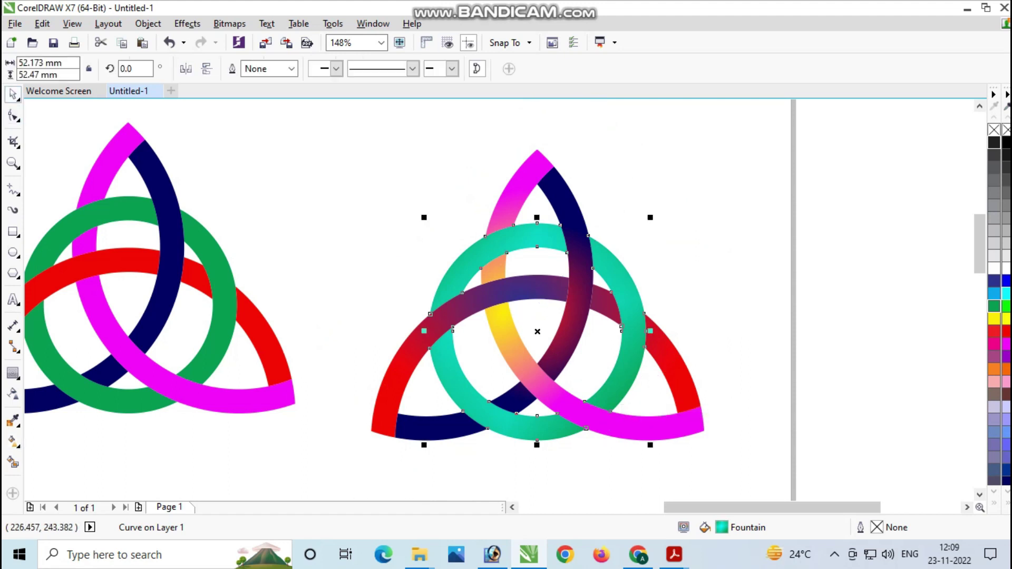
pyautogui.click(860, 288)
# - Duplicate the flat-coloured logo and place the copy below, centred between the two existing logos
pyautogui.scroll(-2, 698, 301)
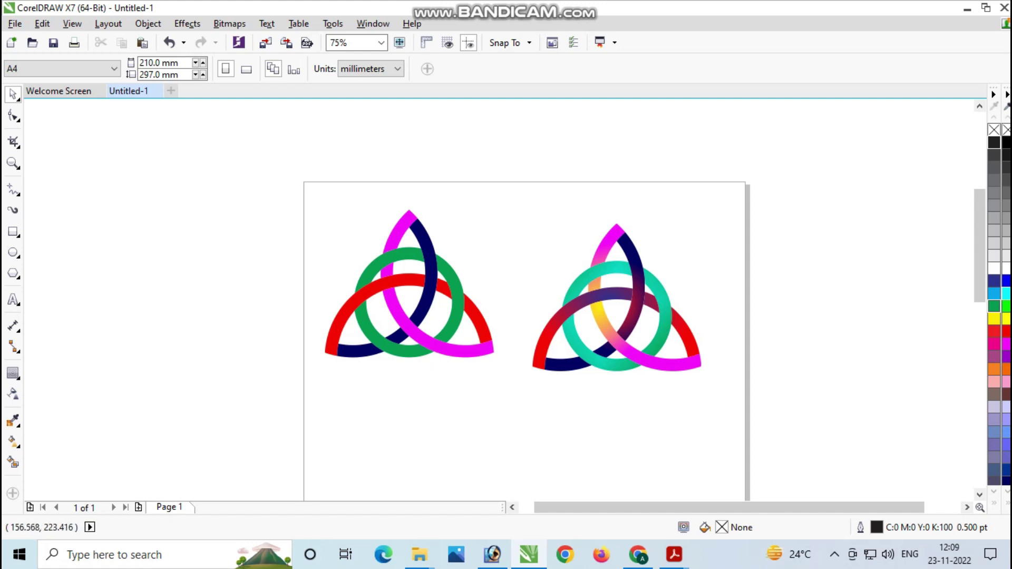
pyautogui.moveTo(237, 166); pyautogui.dragTo(513, 414)
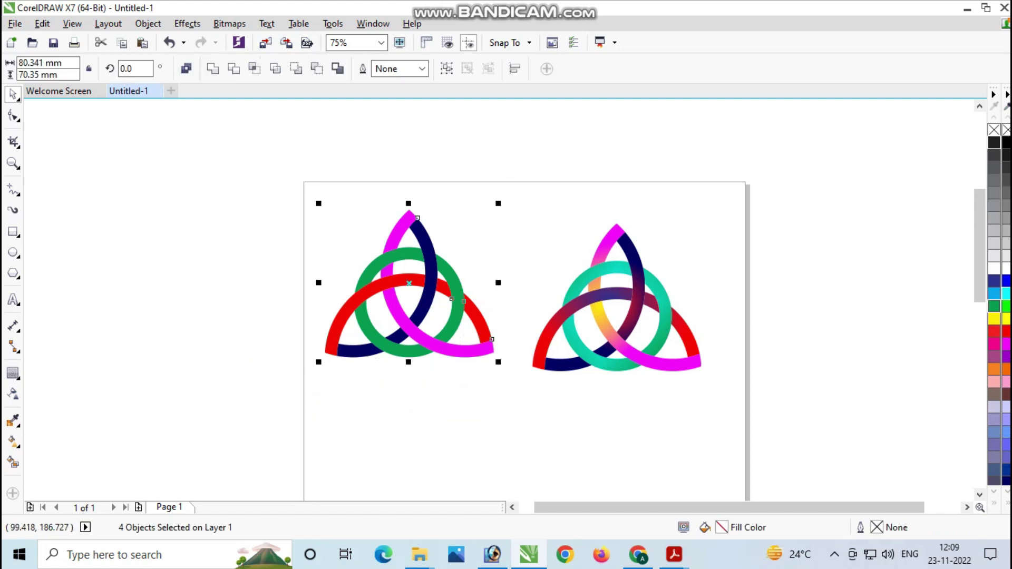
pyautogui.scroll(-3, 979, 247)
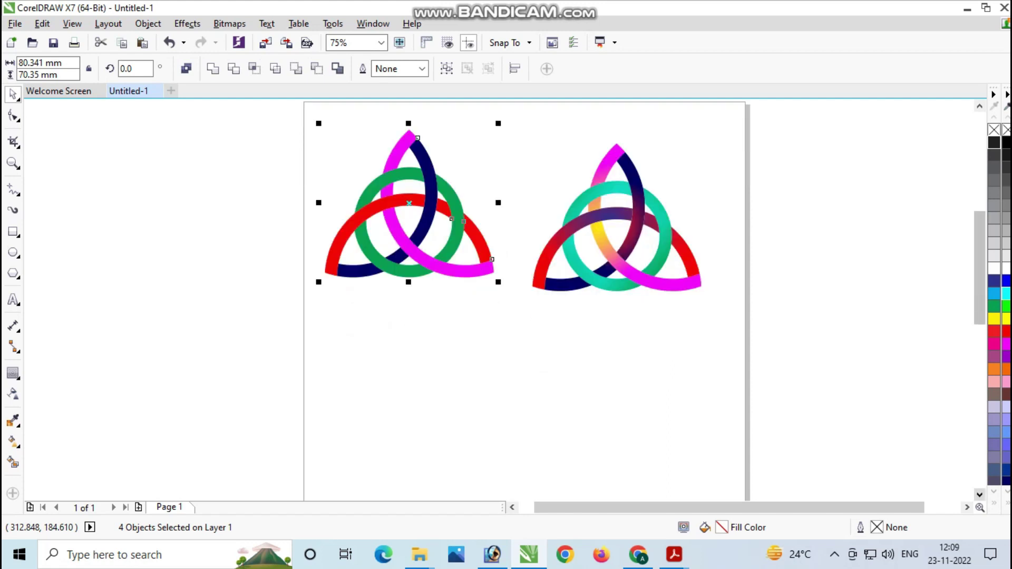
pyautogui.moveTo(422, 216); pyautogui.dragTo(521, 380)
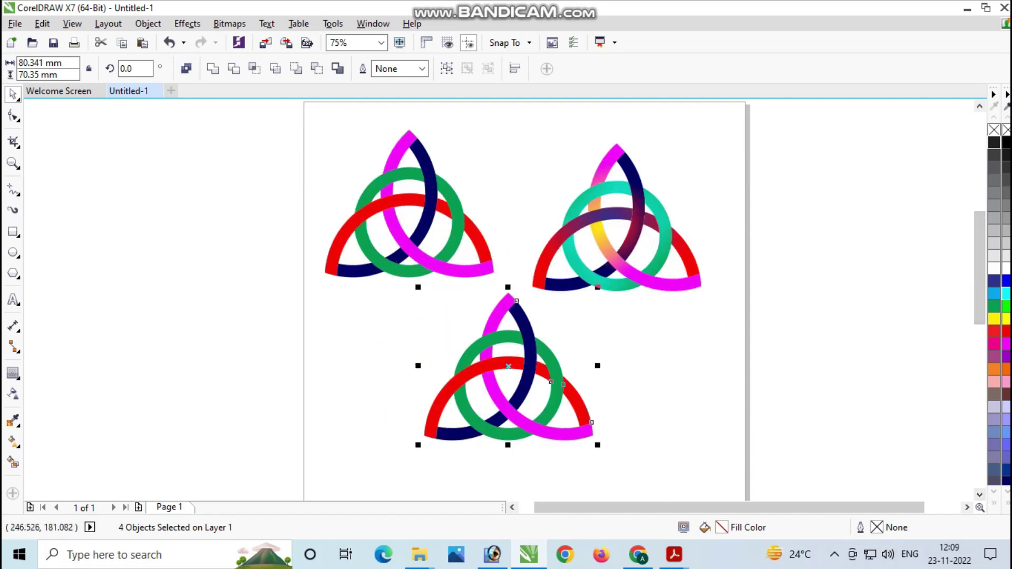
pyautogui.click(822, 345)
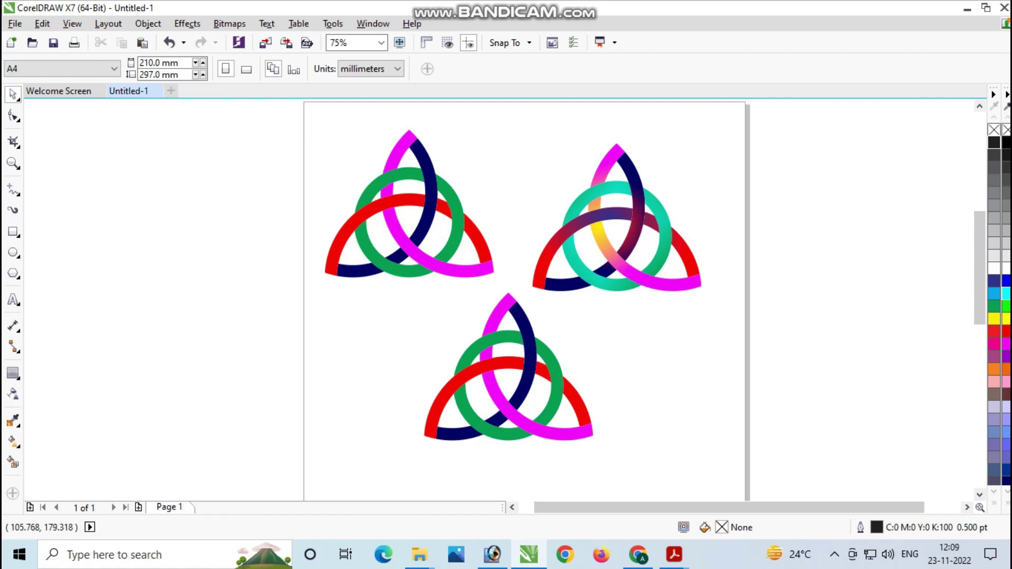
# - Recolour the navy, green, red and magenta bands of the new logo copy black and deselect it
pyautogui.click(526, 350)
pyautogui.click(994, 143)
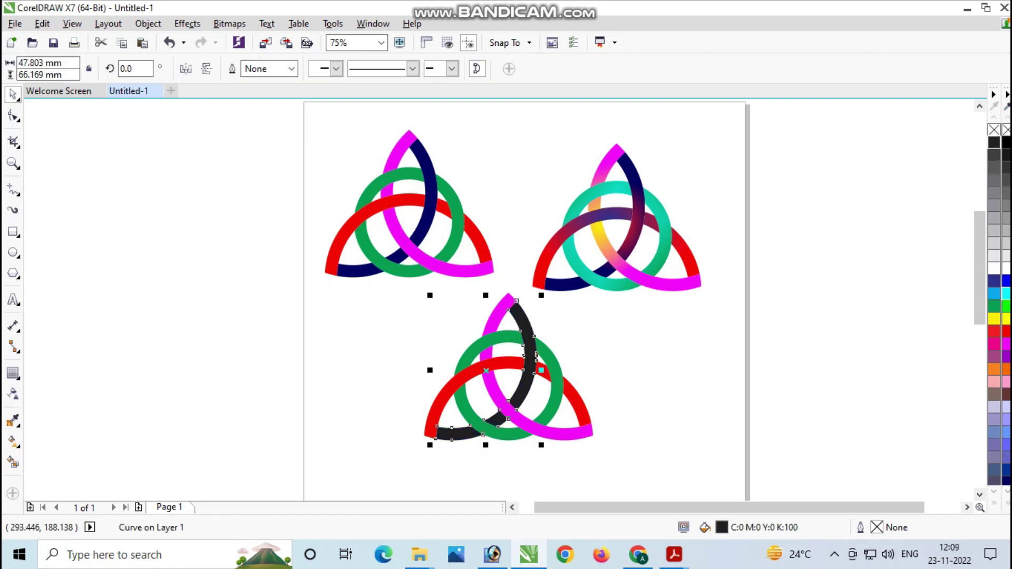
pyautogui.click(556, 394)
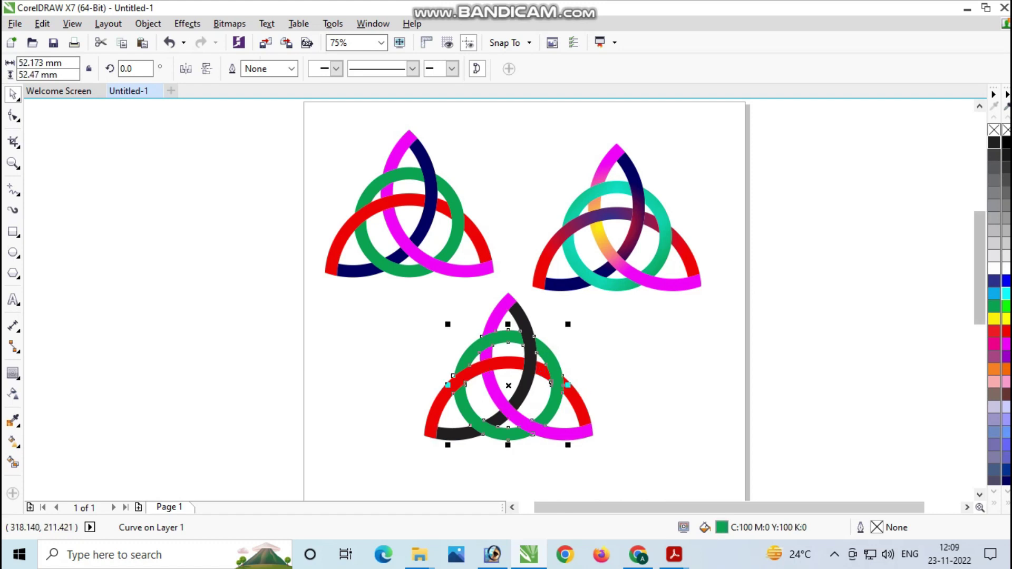
pyautogui.click(994, 142)
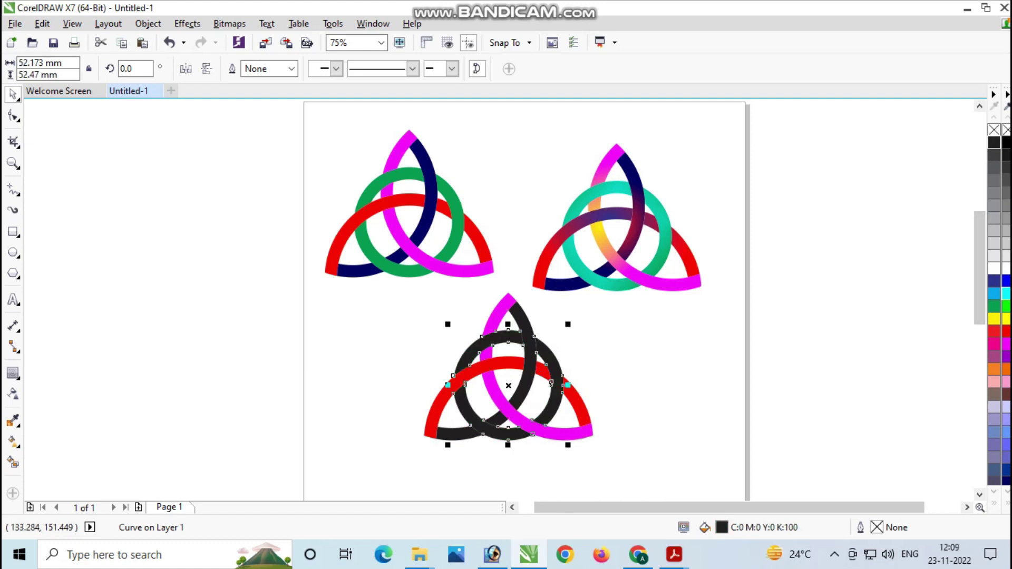
pyautogui.click(439, 406)
pyautogui.click(995, 143)
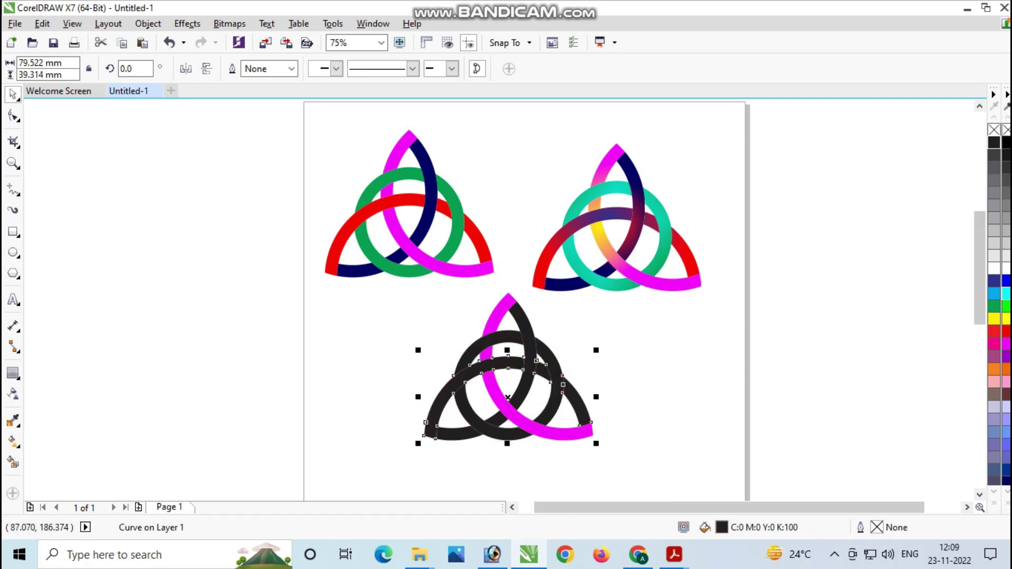
pyautogui.click(488, 333)
pyautogui.click(994, 142)
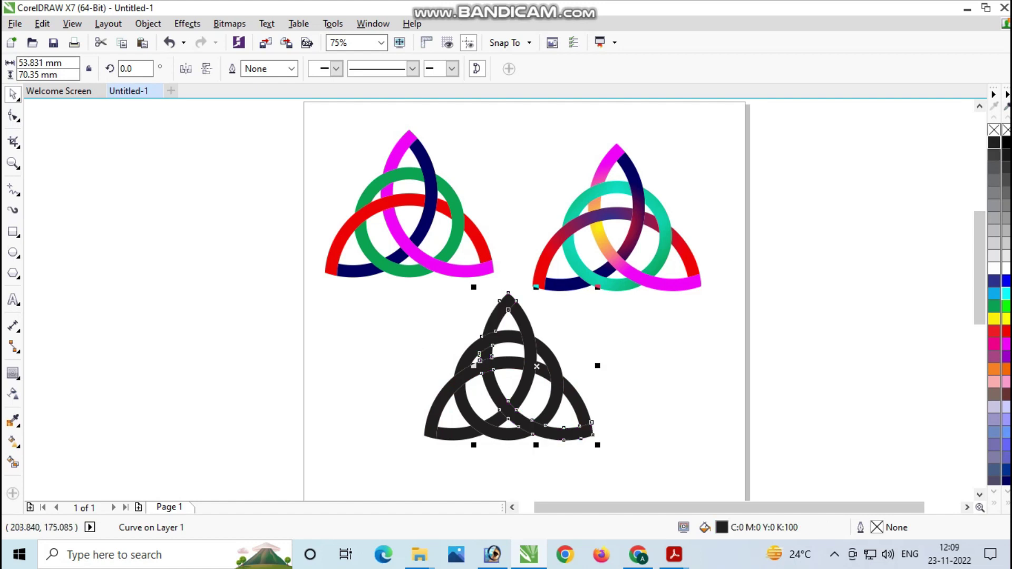
pyautogui.click(725, 350)
# - Scale all three logos down together and move them slightly lower on the page, clear of its edges
pyautogui.scroll(-2, 358, 284)
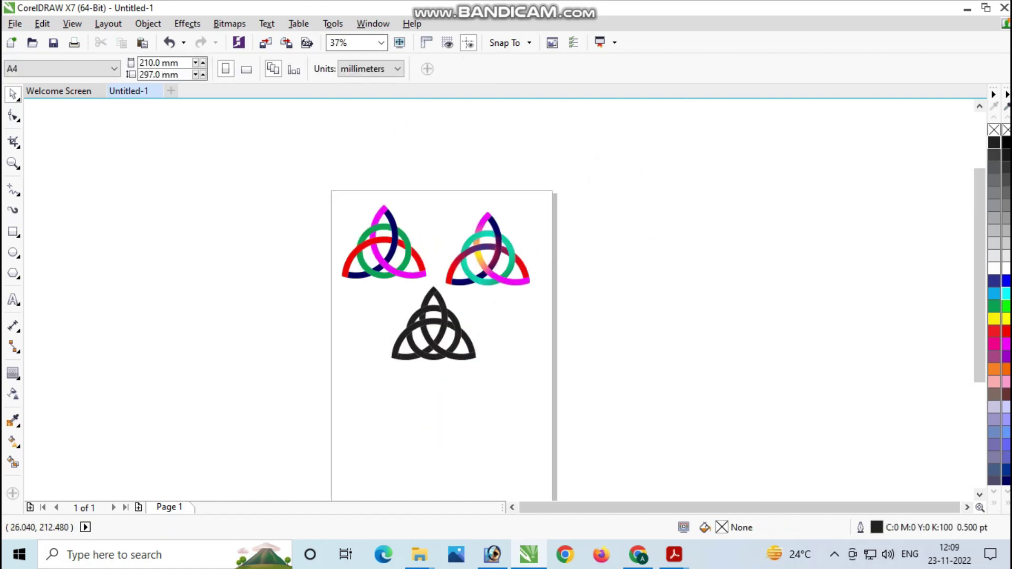
pyautogui.moveTo(299, 187); pyautogui.dragTo(577, 413)
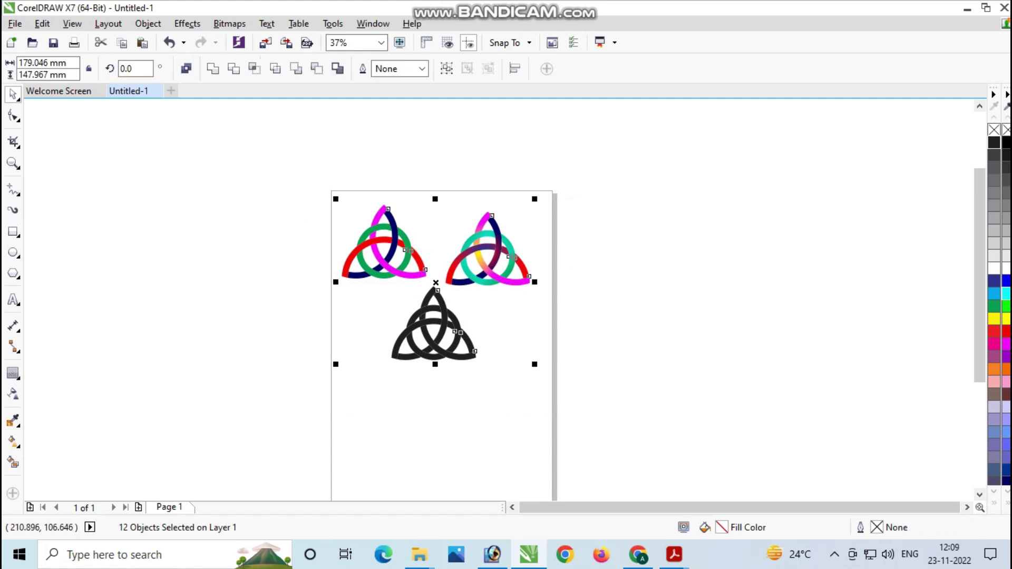
pyautogui.moveTo(538, 365); pyautogui.dragTo(515, 348)
pyautogui.moveTo(440, 290); pyautogui.dragTo(446, 326)
pyautogui.press('Escape')
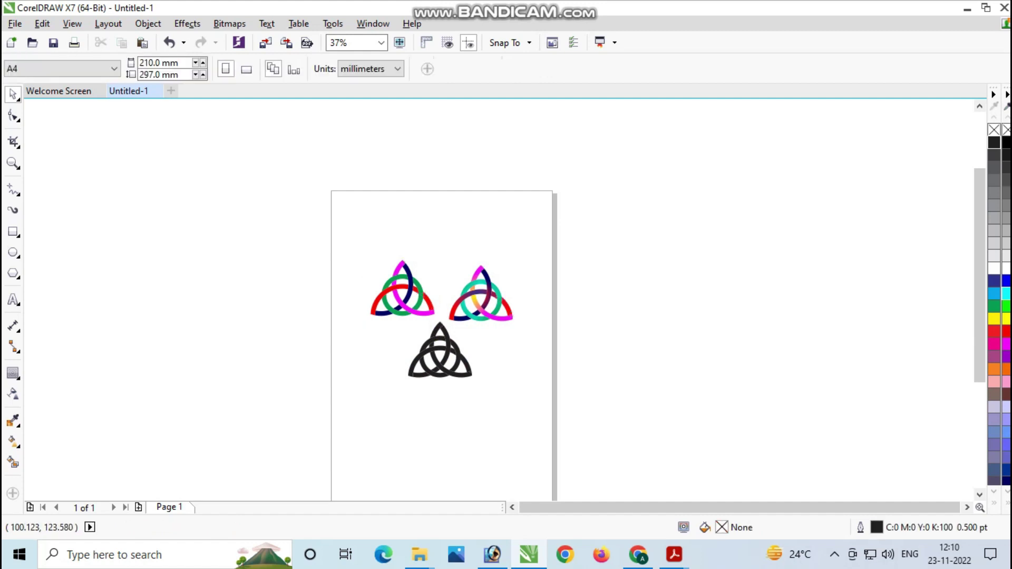
# - Draw a rectangle about 169 × 128 mm around the three logos, fill it orange and send it to the back
pyautogui.scroll(2, 437, 374)
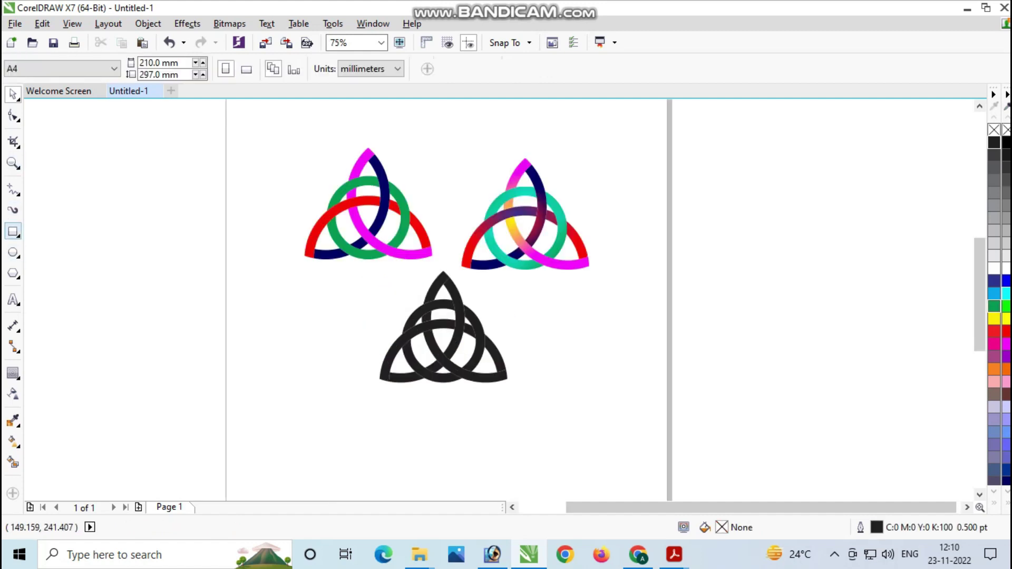
pyautogui.click(13, 231)
pyautogui.moveTo(266, 131); pyautogui.dragTo(622, 401)
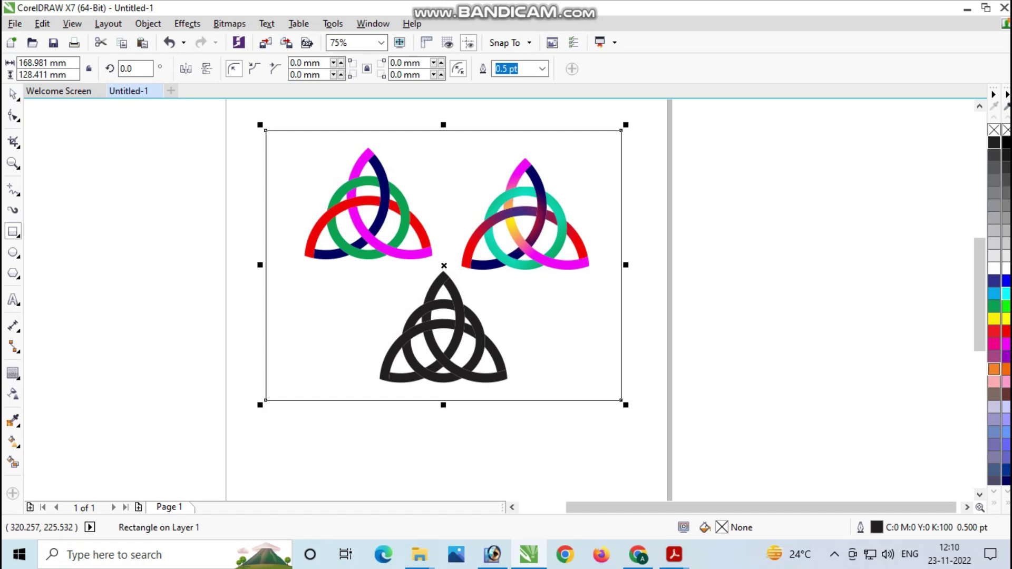
pyautogui.click(994, 369)
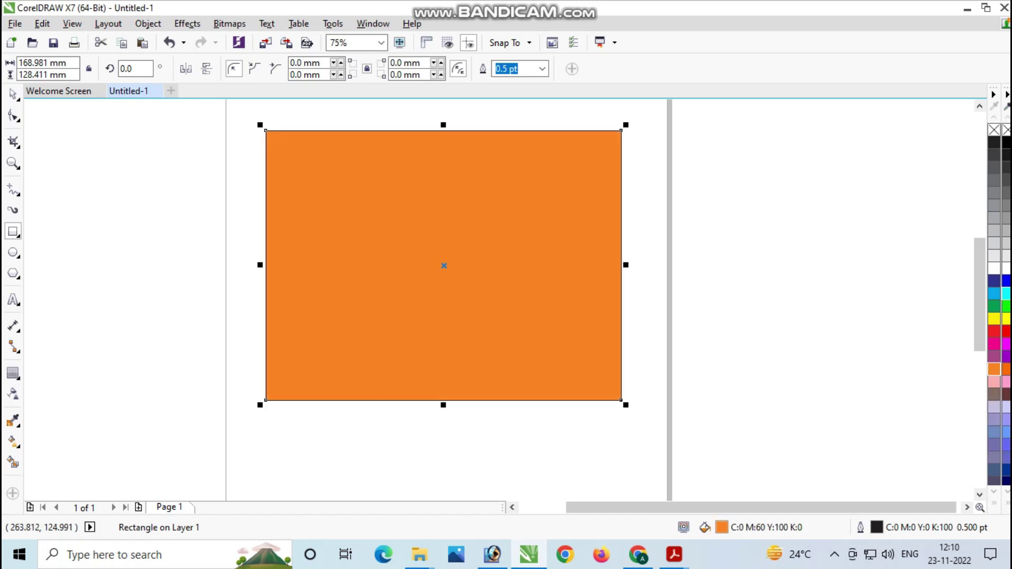
pyautogui.hotkey('shift', 'pagedown')
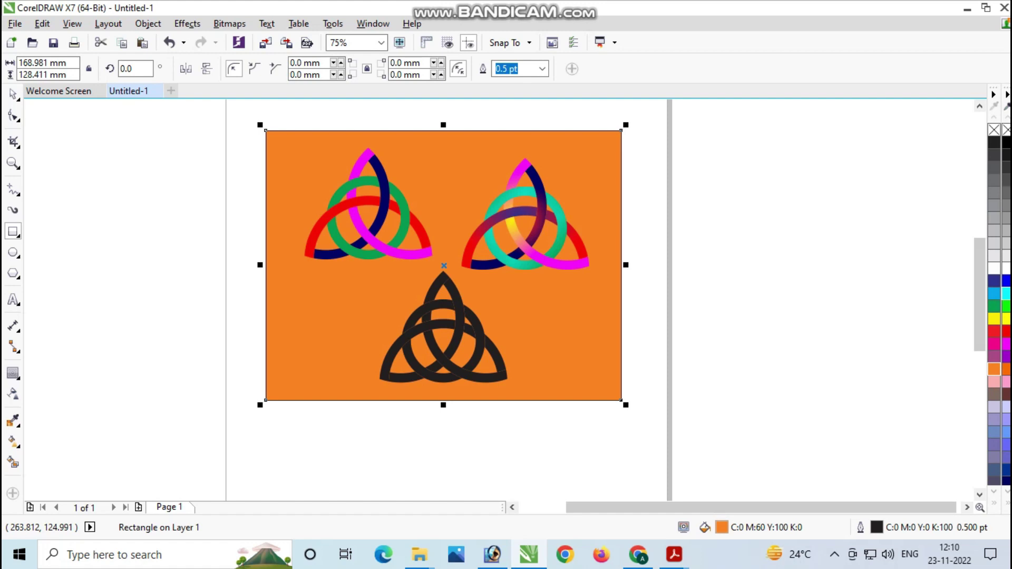
# - Change the background rectangle's fill to pale lavender (C:20 M:20 Y:0 K:0) and deselect it
pyautogui.click(994, 407)
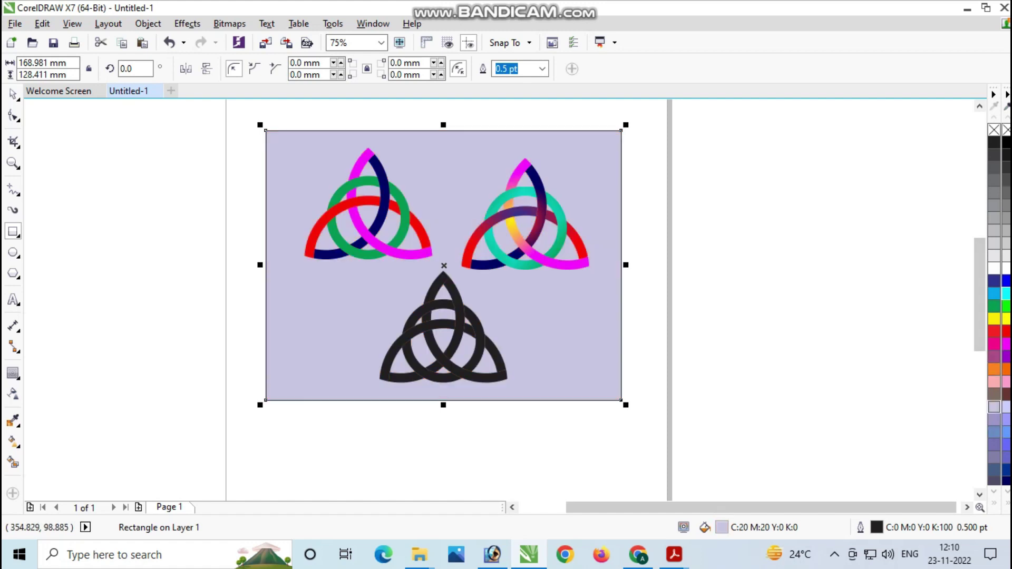
pyautogui.click(13, 94)
pyautogui.click(129, 180)
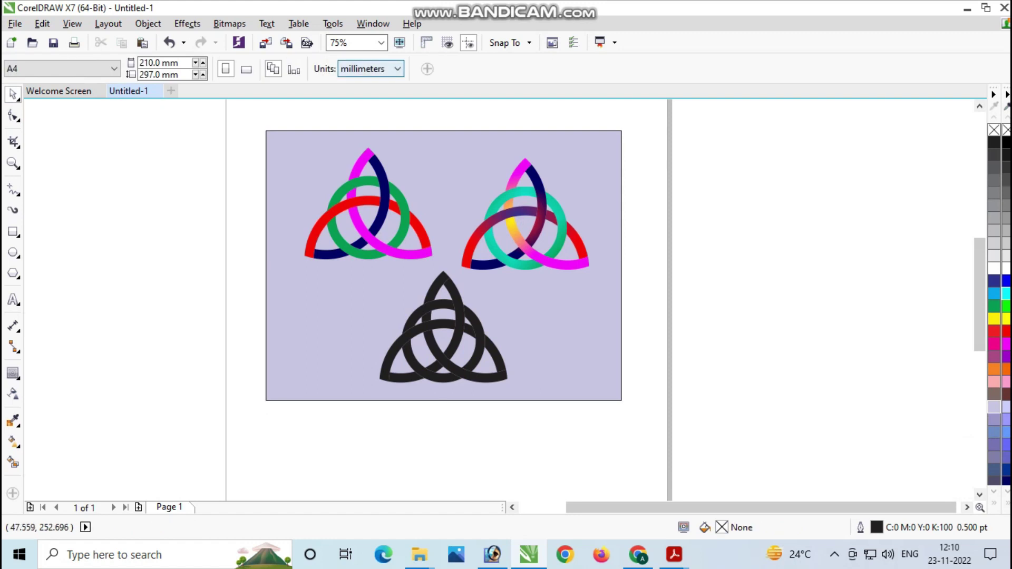
# - Switch the document units to pixels and set the page size to 1,280 × 720 px
pyautogui.click(369, 69)
pyautogui.click(362, 140)
pyautogui.moveTo(171, 63); pyautogui.dragTo(117, 66)
pyautogui.write('1,28')
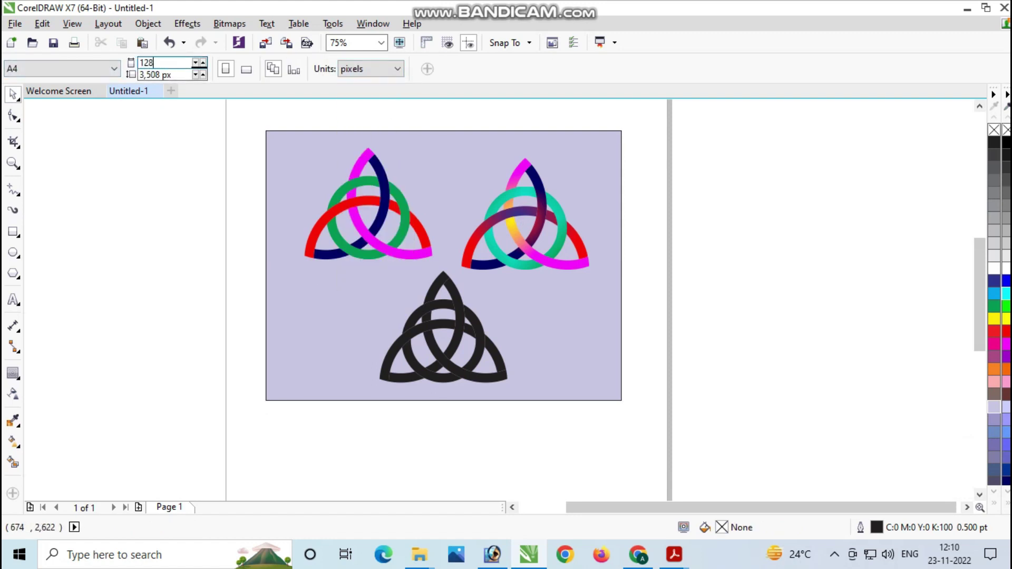
pyautogui.write('0')
pyautogui.press('Return')
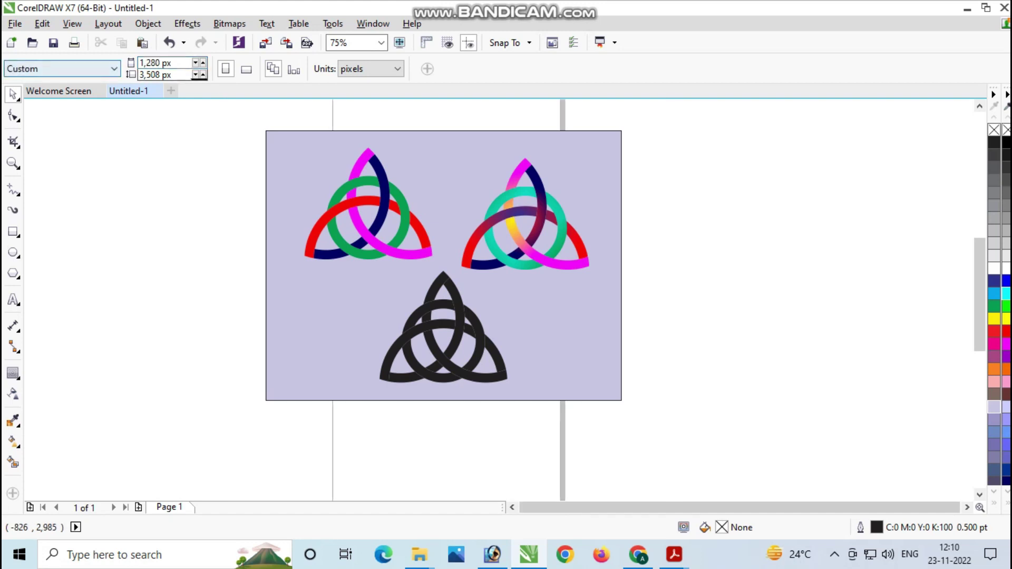
pyautogui.moveTo(176, 74); pyautogui.dragTo(138, 74)
pyautogui.write('7')
pyautogui.press('Return')
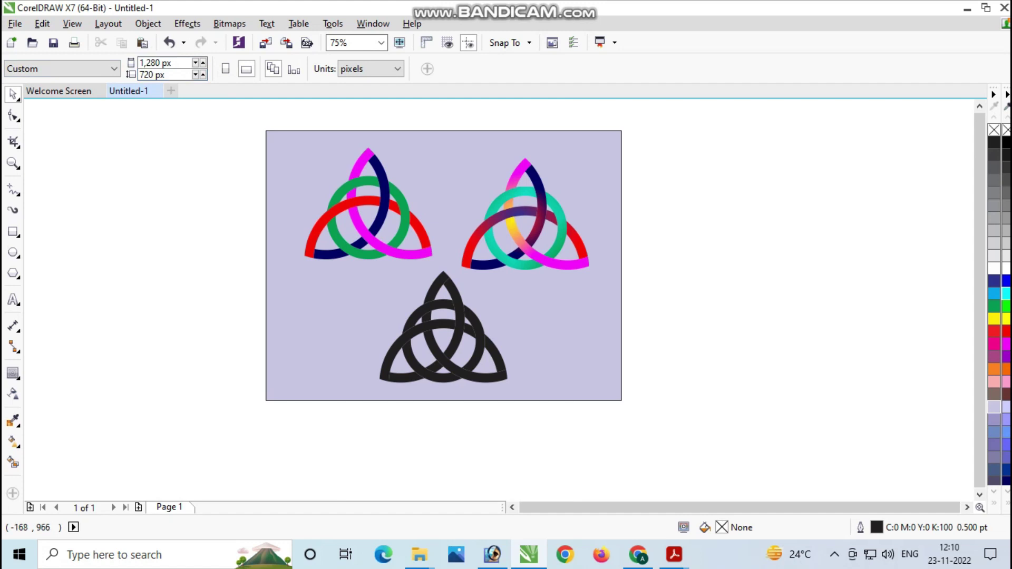
# - Group the three logos together with their lavender background rectangle
pyautogui.scroll(-5, 529, 286)
pyautogui.scroll(2, 522, 291)
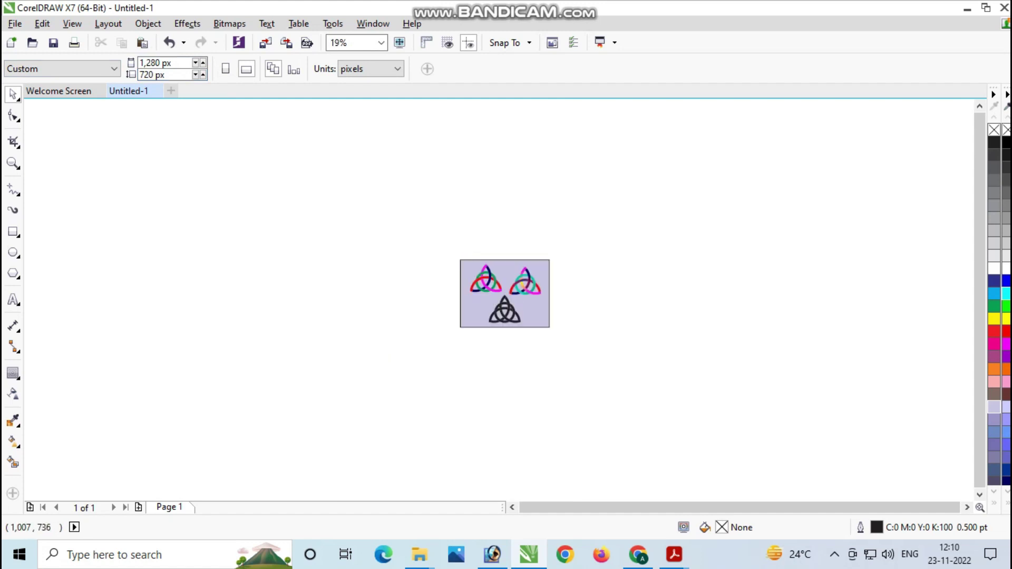
pyautogui.scroll(1, 394, 286)
pyautogui.click(551, 243)
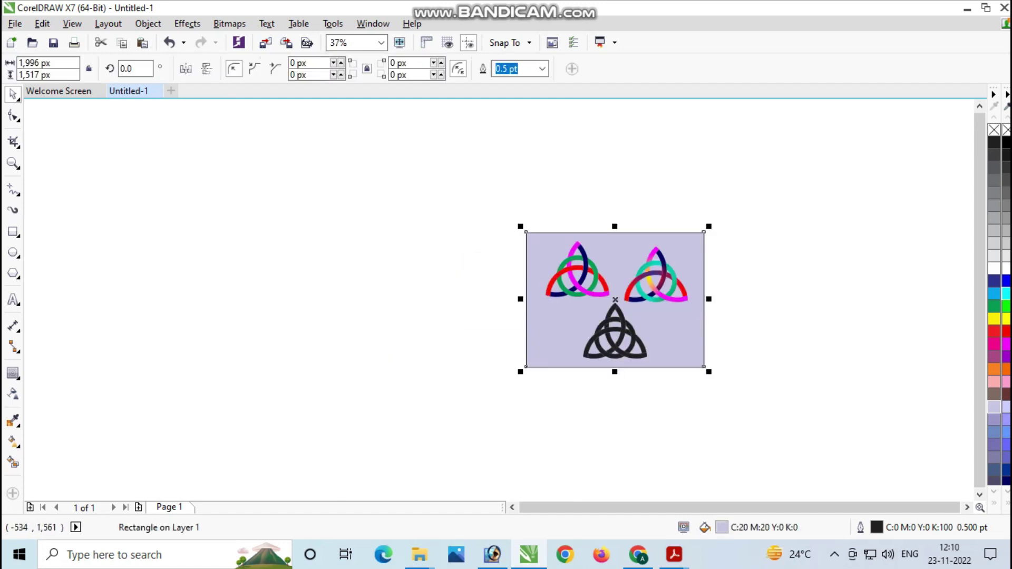
pyautogui.click(466, 190)
pyautogui.moveTo(452, 192); pyautogui.dragTo(754, 414)
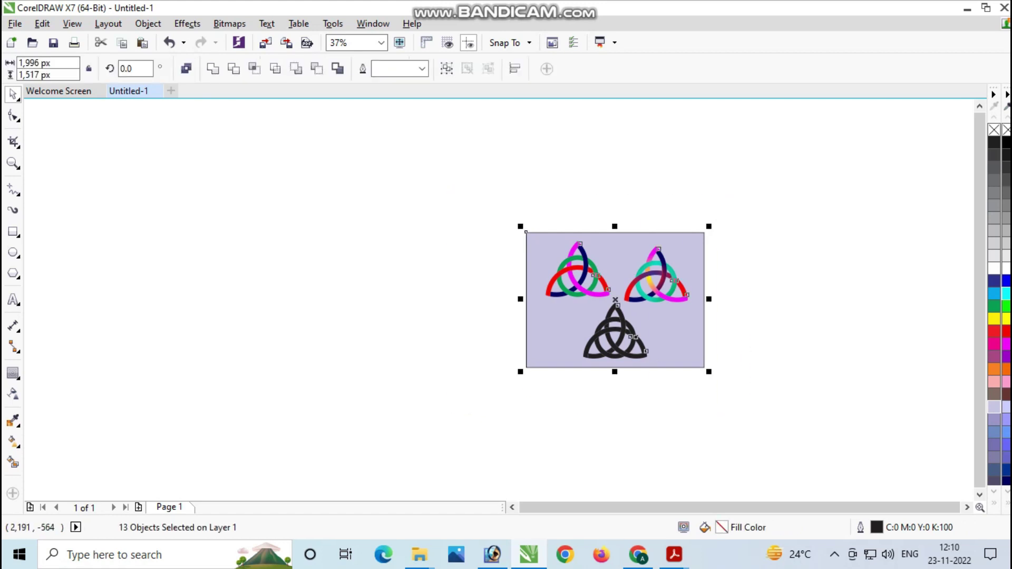
pyautogui.hotkey('ctrl', 'g')
pyautogui.scroll(2, 767, 357)
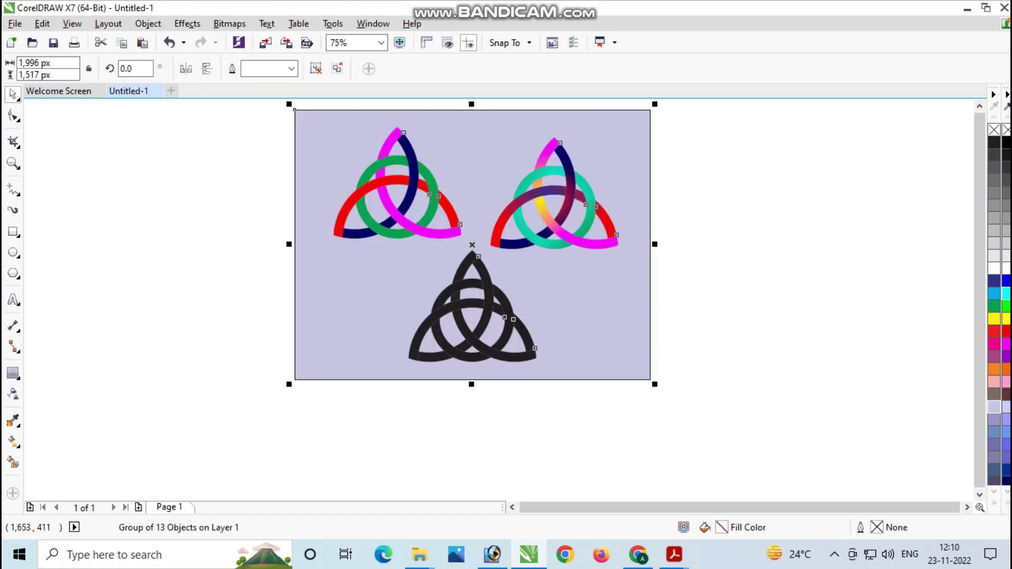
pyautogui.click(194, 214)
pyautogui.click(366, 204)
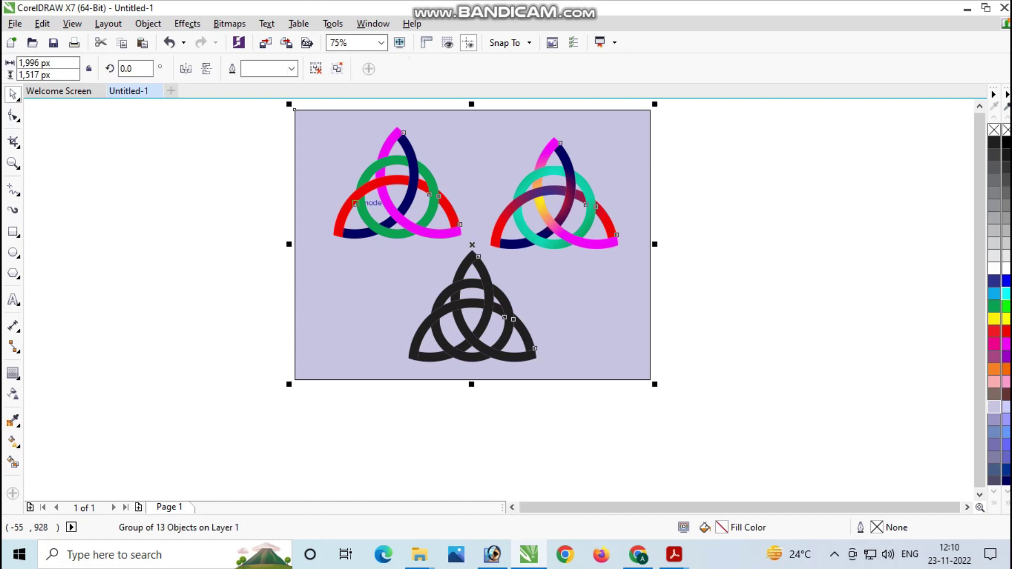
pyautogui.click(497, 157)
pyautogui.click(170, 205)
pyautogui.click(505, 180)
pyautogui.scroll(-2, 630, 235)
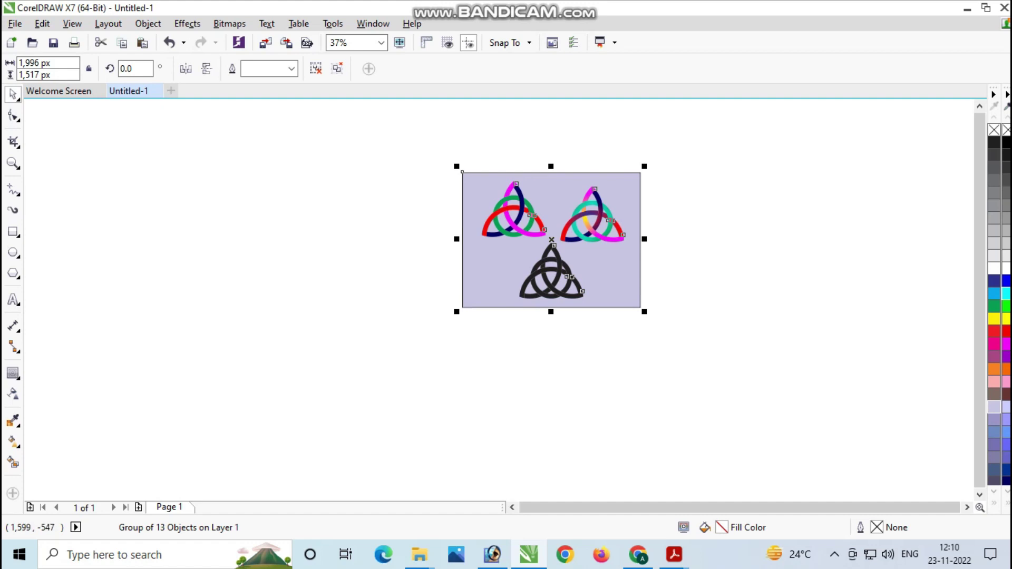
pyautogui.press('Escape')
pyautogui.scroll(2, 648, 210)
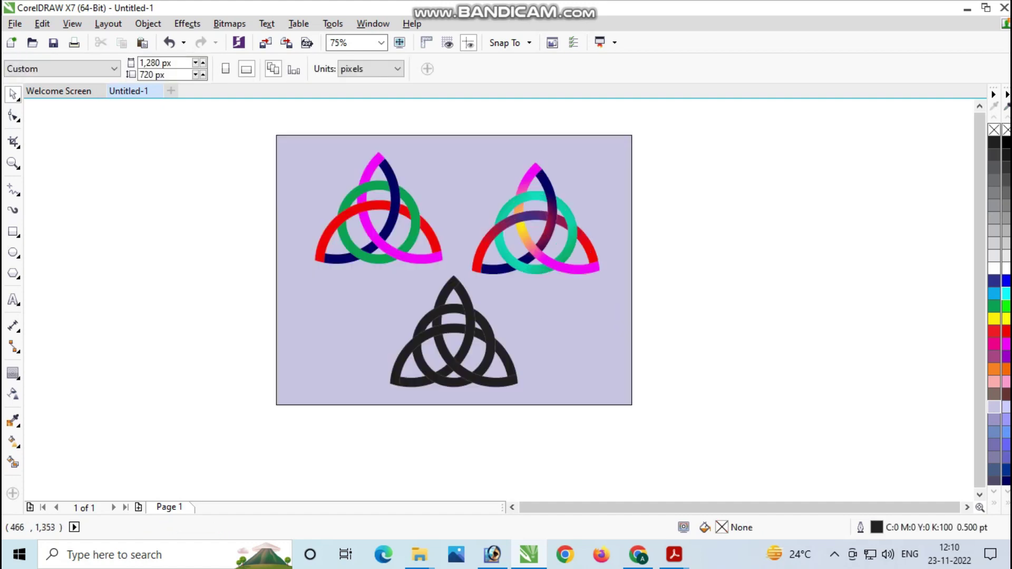